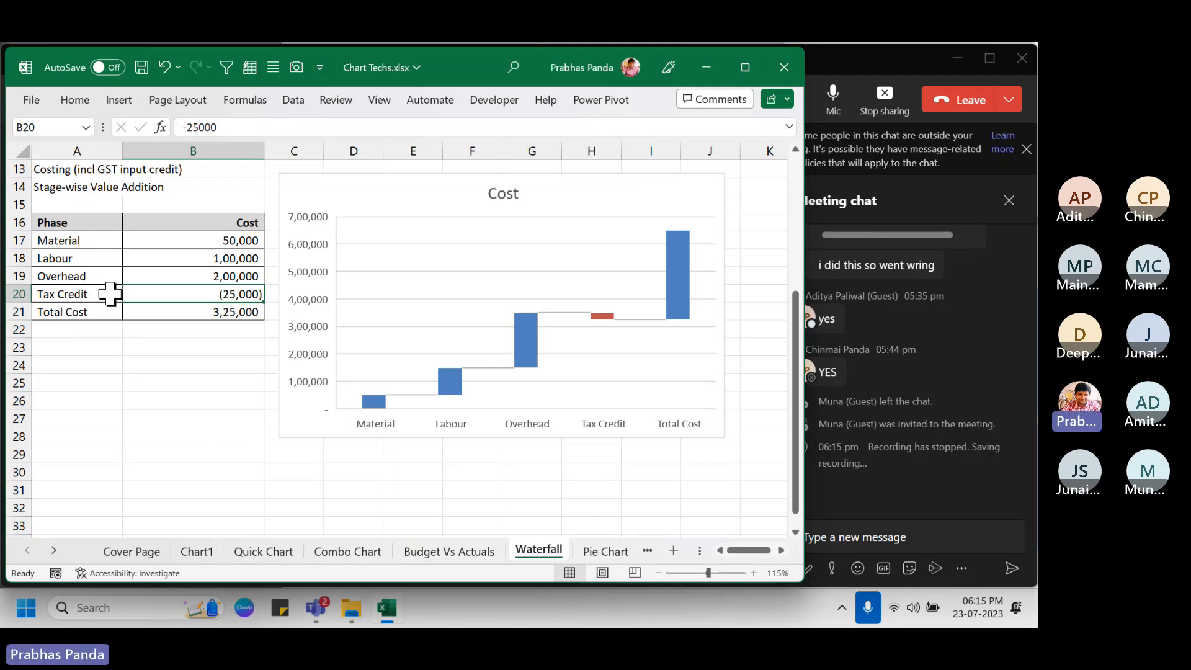
# Step: Set the Total Cost column of the waterfall chart as a total
pyautogui.moveTo(19, 240); pyautogui.dragTo(59, 293)
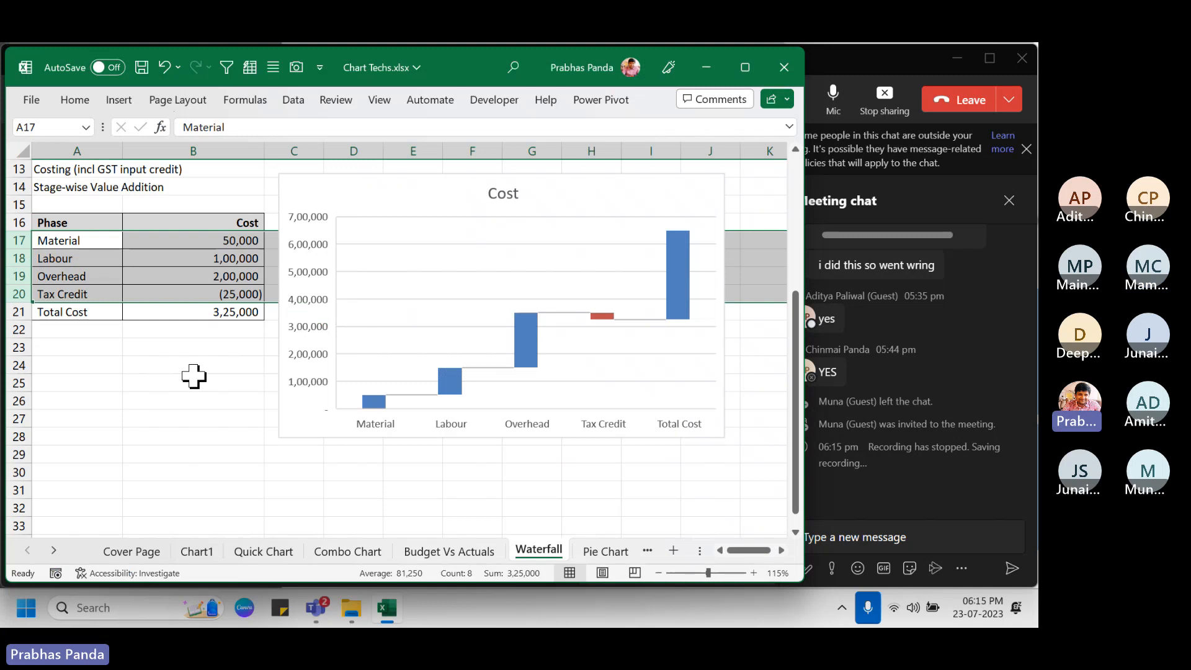
pyautogui.click(522, 190)
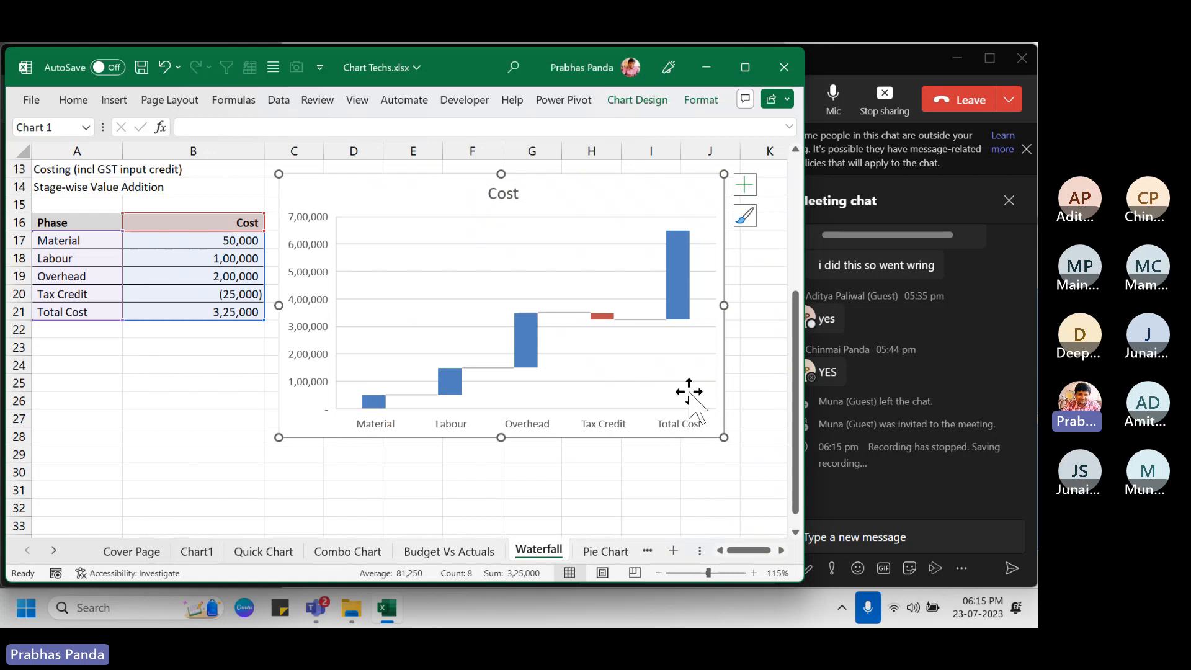
pyautogui.moveTo(682, 269)
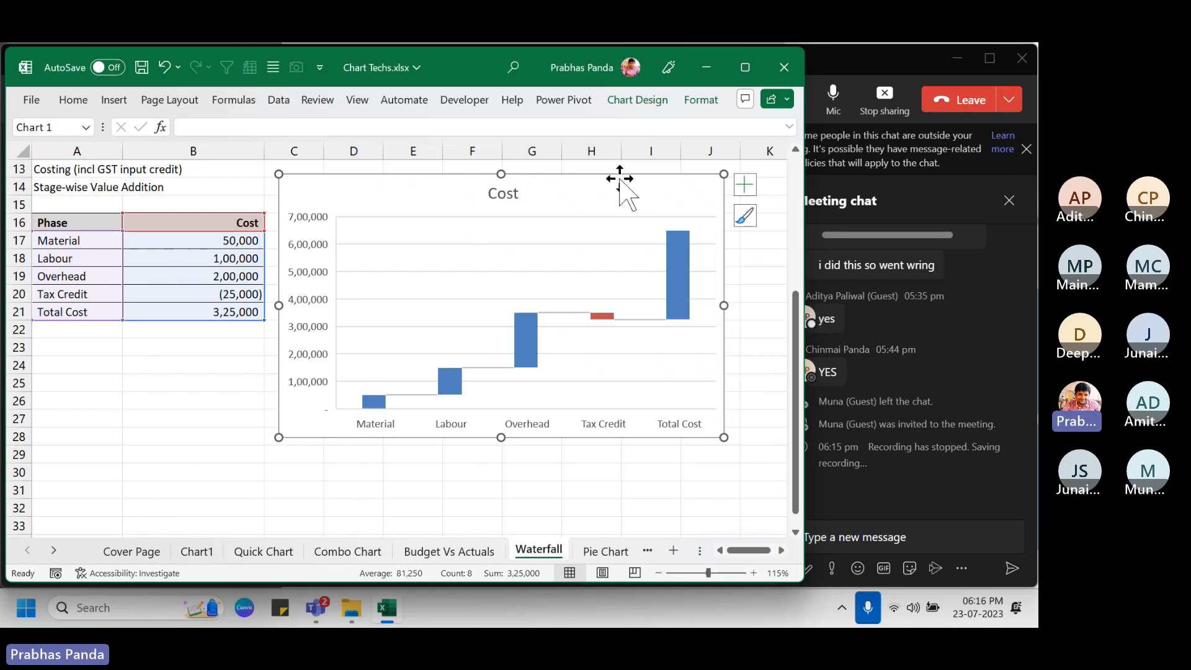
pyautogui.click(682, 278)
pyautogui.moveTo(676, 277)
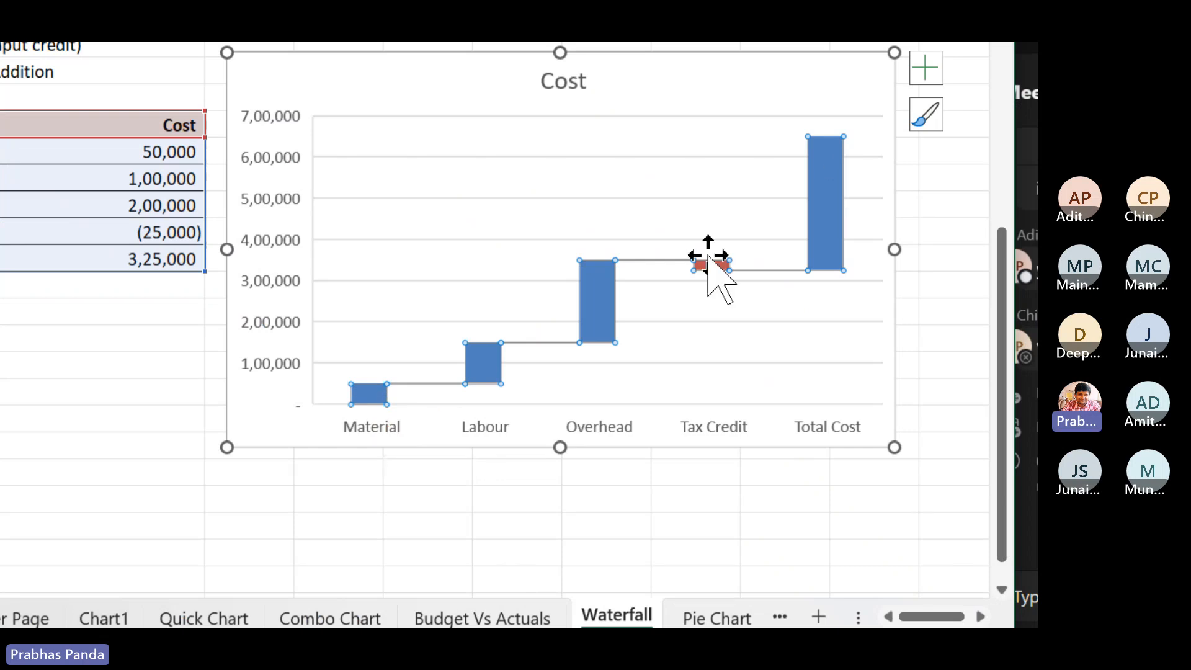
pyautogui.click(840, 191)
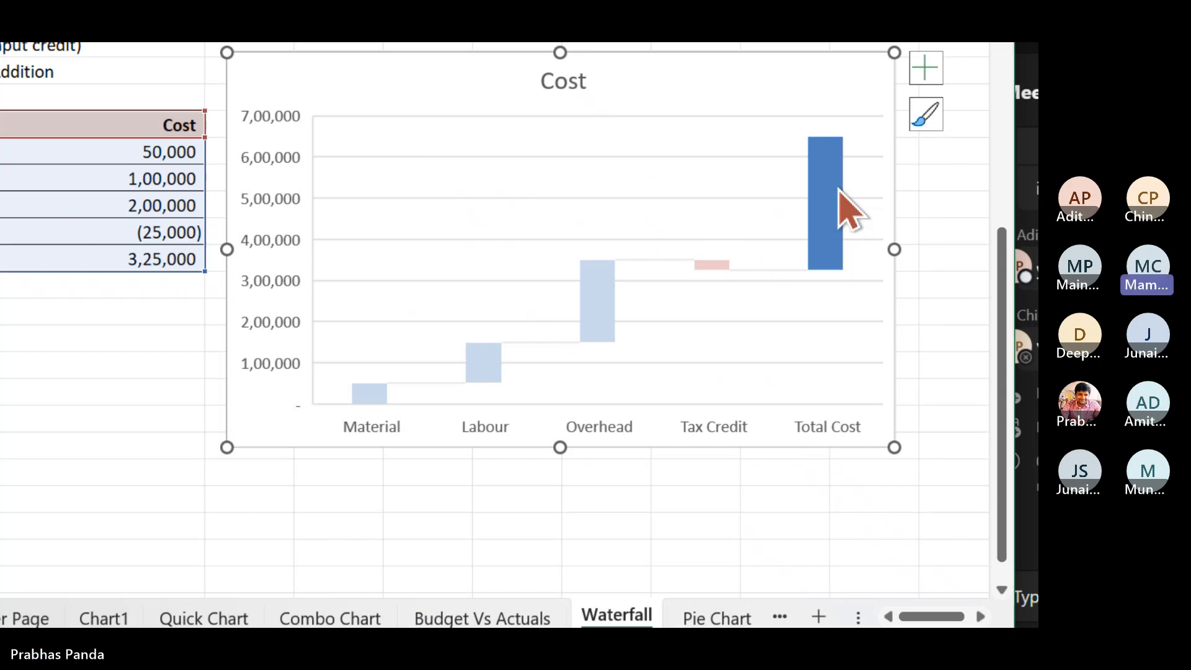
pyautogui.rightClick(839, 190)
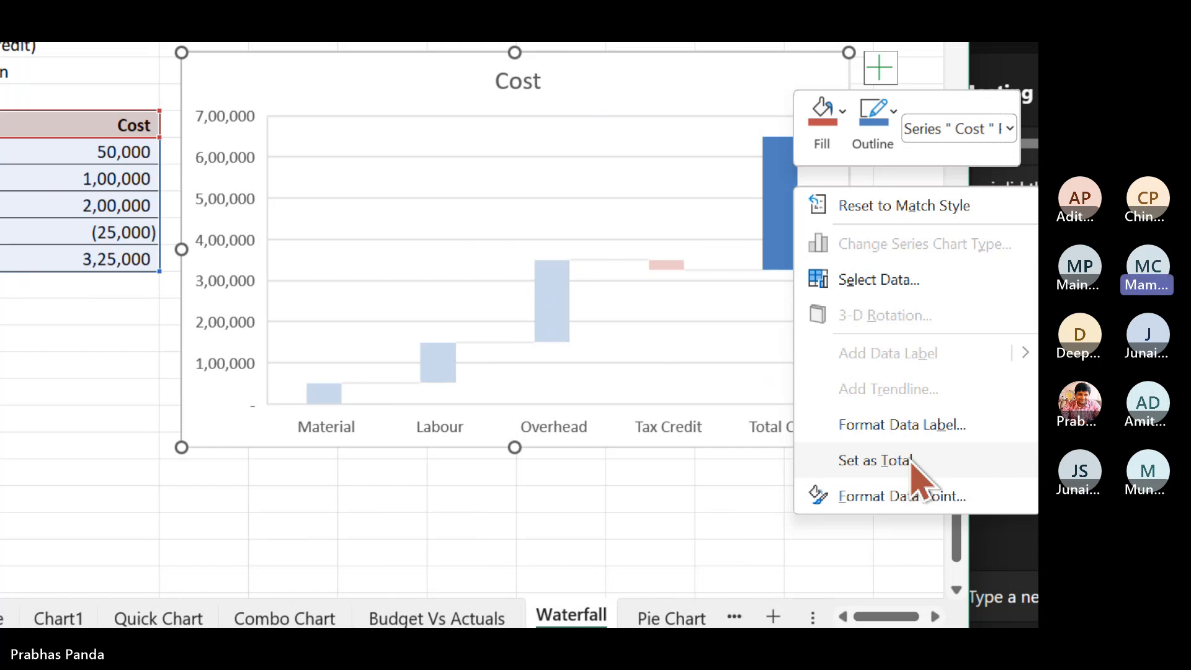
pyautogui.click(912, 463)
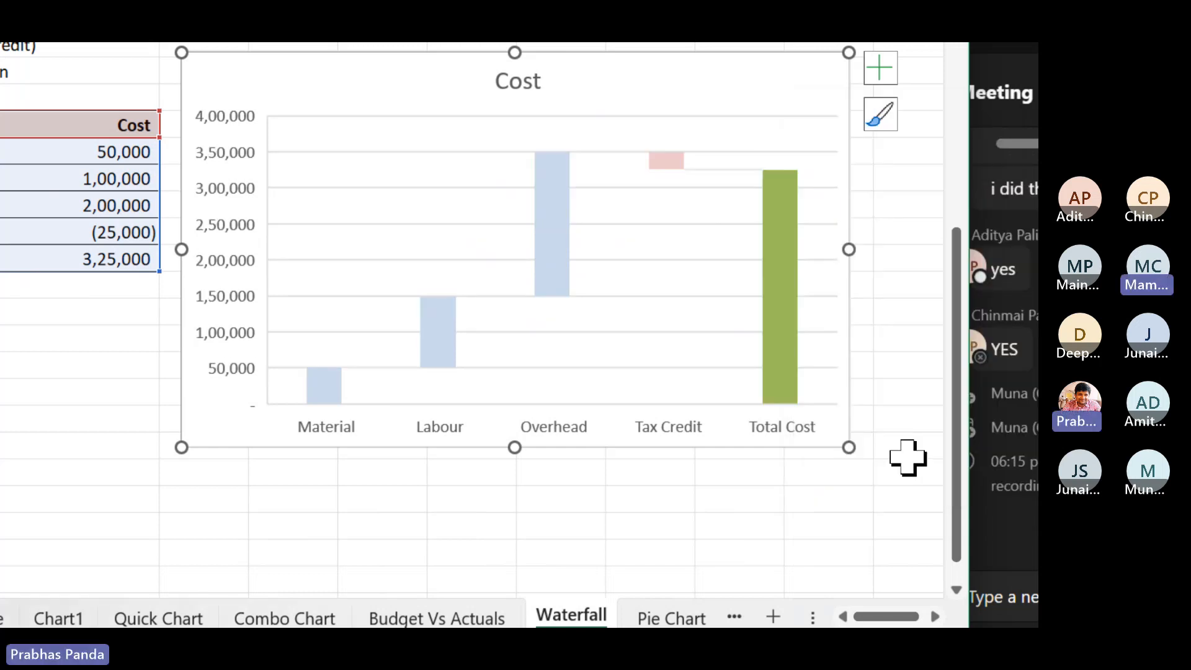
pyautogui.click(723, 149)
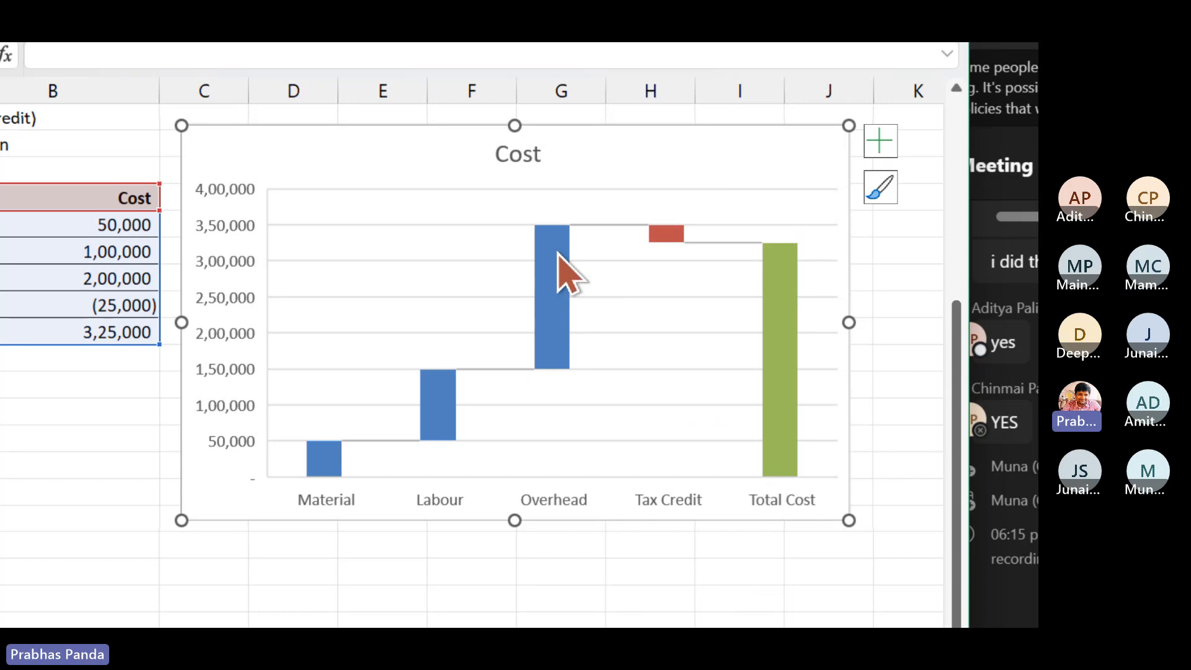
# Step: Add data labels to the waterfall chart's Cost series
pyautogui.rightClick(548, 274)
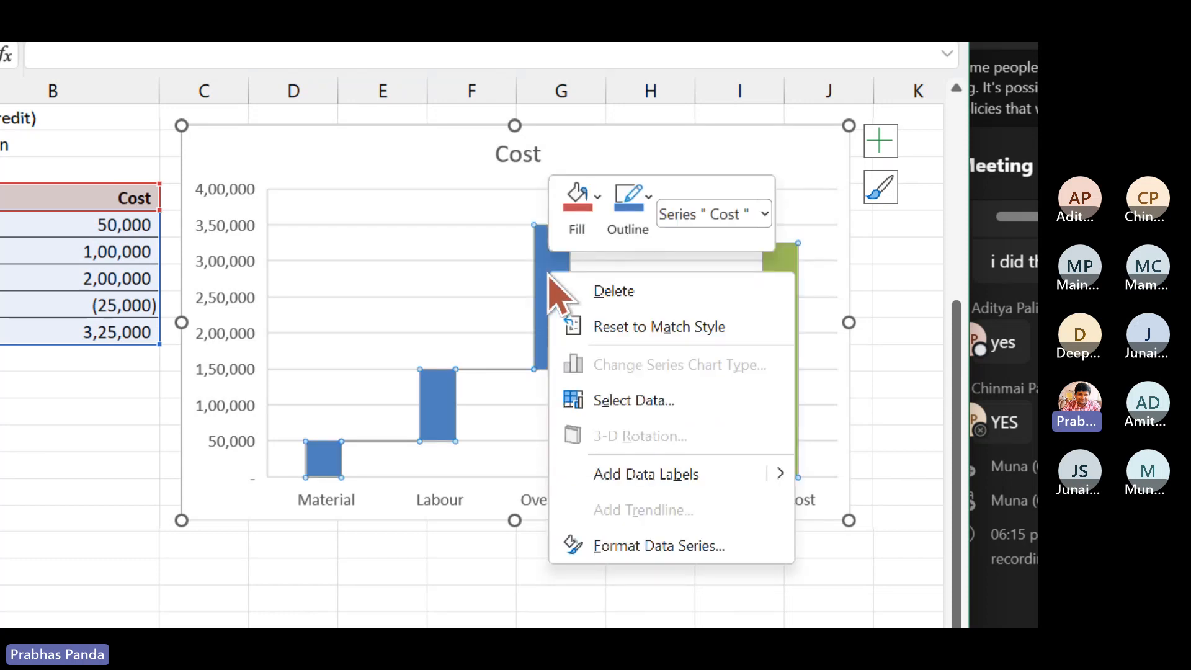
pyautogui.click(700, 486)
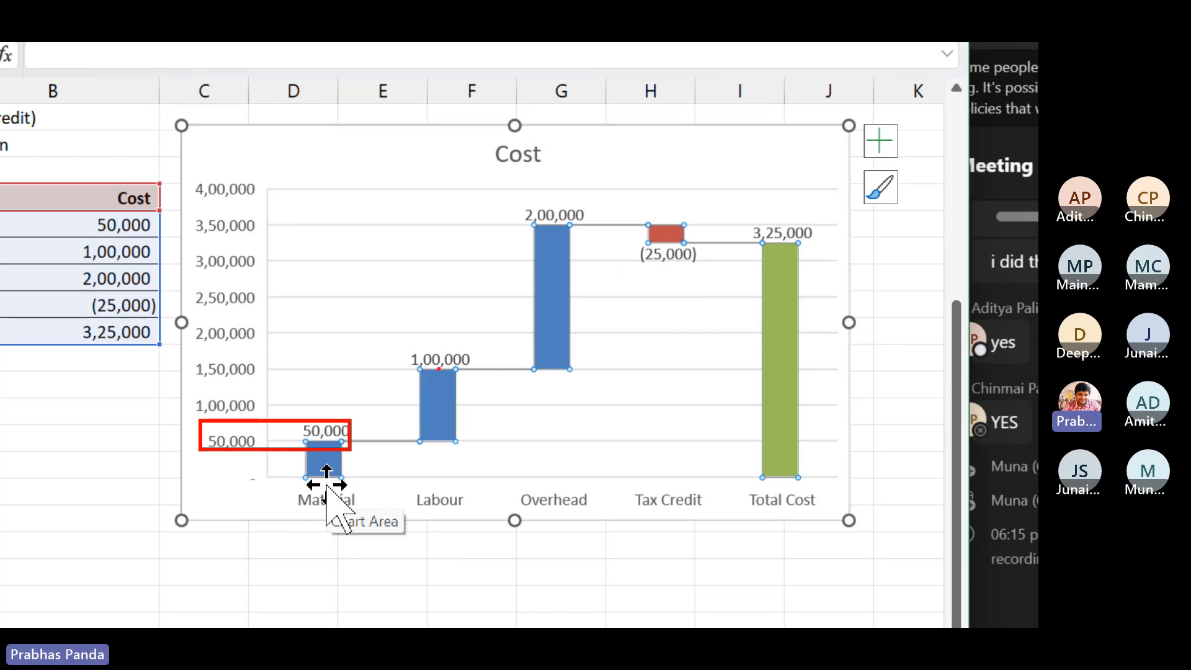
pyautogui.moveTo(189, 351); pyautogui.dragTo(490, 385)
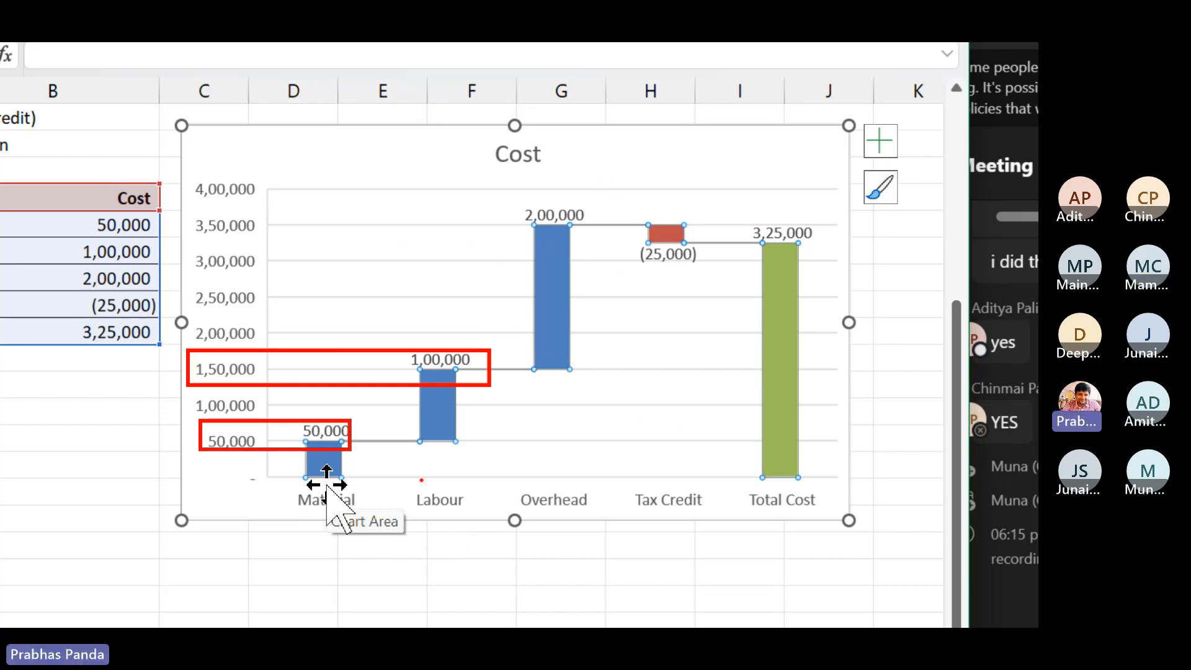
pyautogui.moveTo(413, 460)
pyautogui.mouseDown()
pyautogui.moveTo(446, 513)
pyautogui.moveTo(471, 522)
pyautogui.mouseUp()
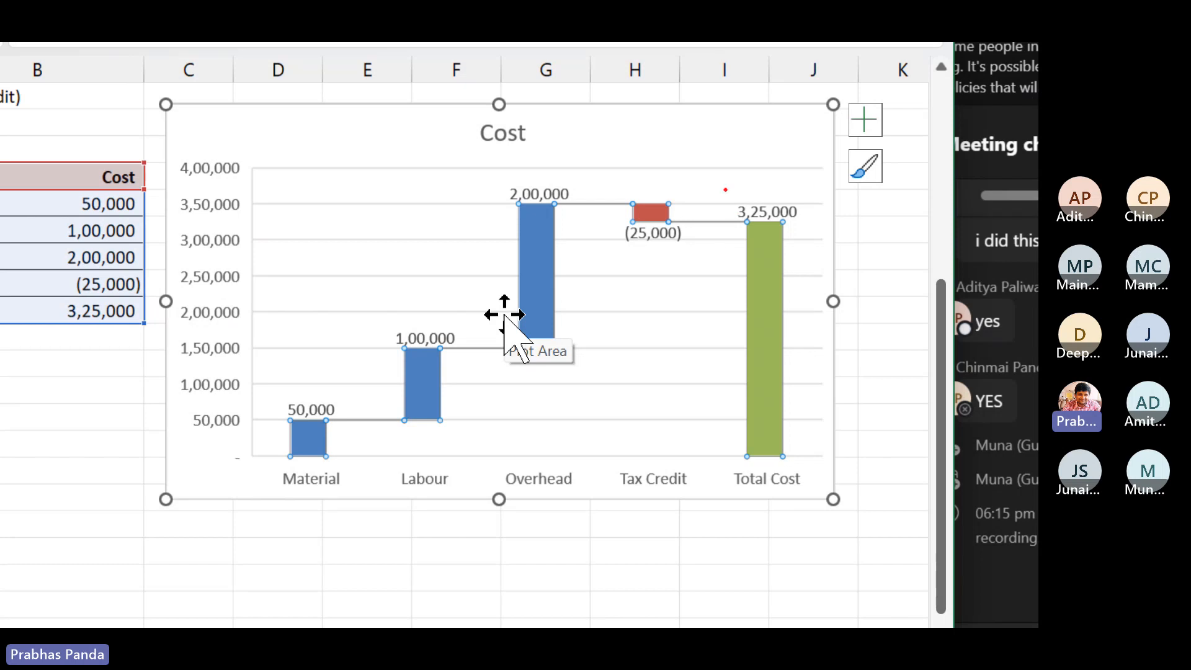
pyautogui.moveTo(720, 182); pyautogui.dragTo(867, 274)
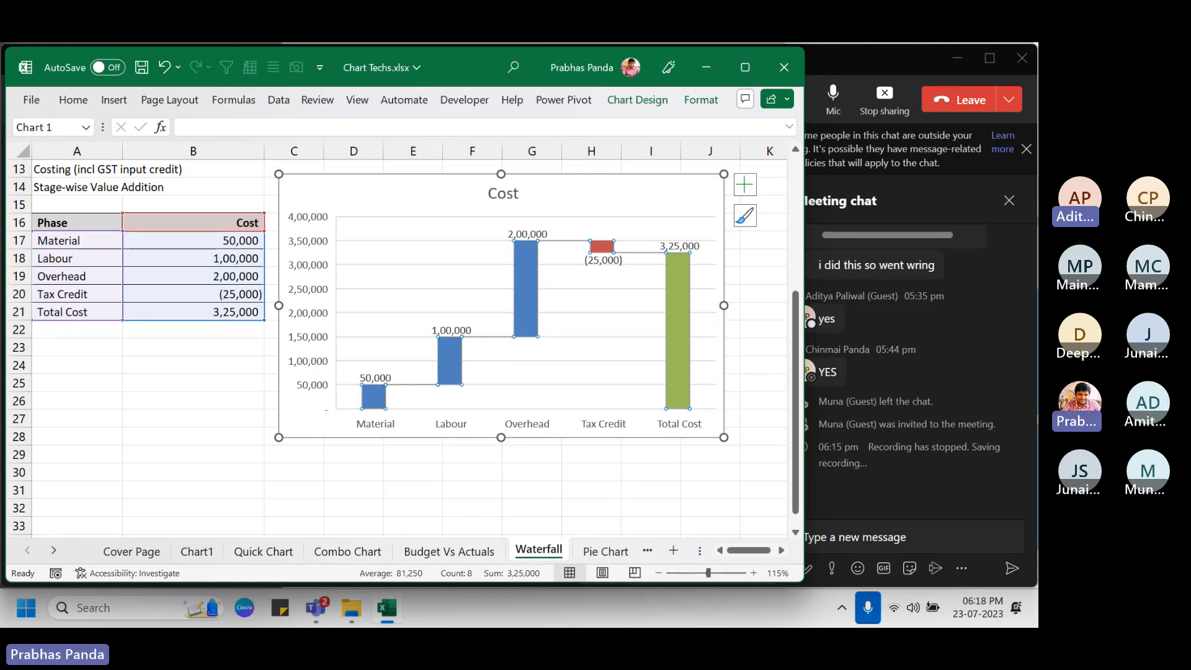
# Step: Save the workbook with the finished waterfall chart
pyautogui.click(485, 433)
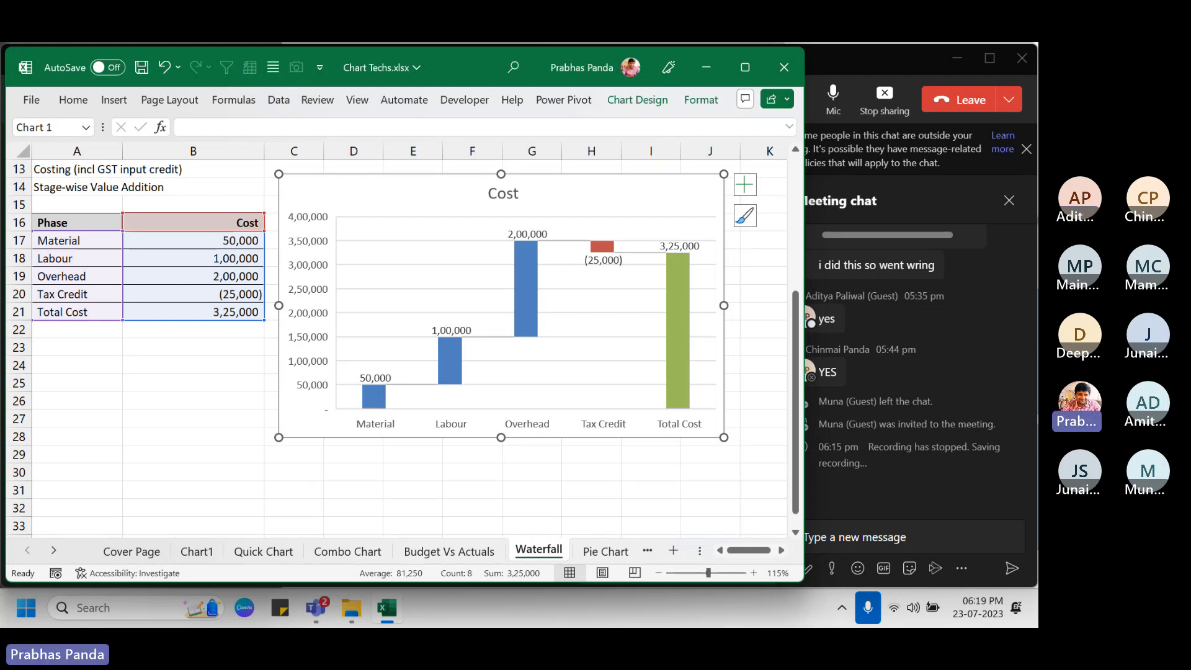
pyautogui.hotkey('ctrl', 's')
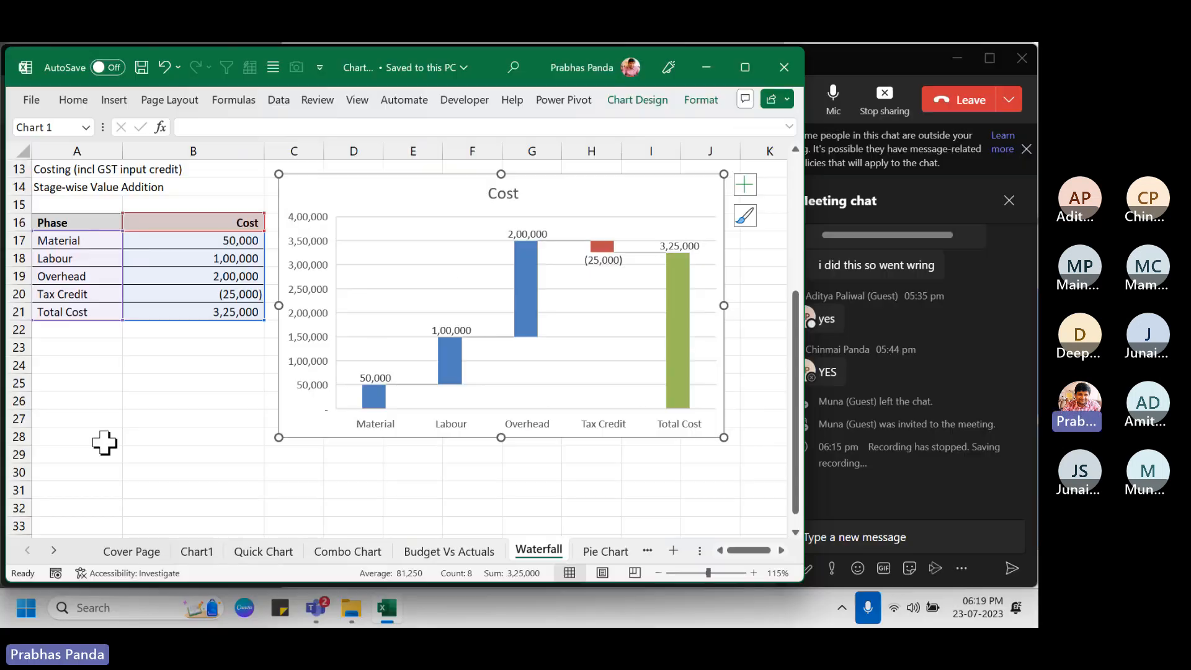
pyautogui.click(62, 438)
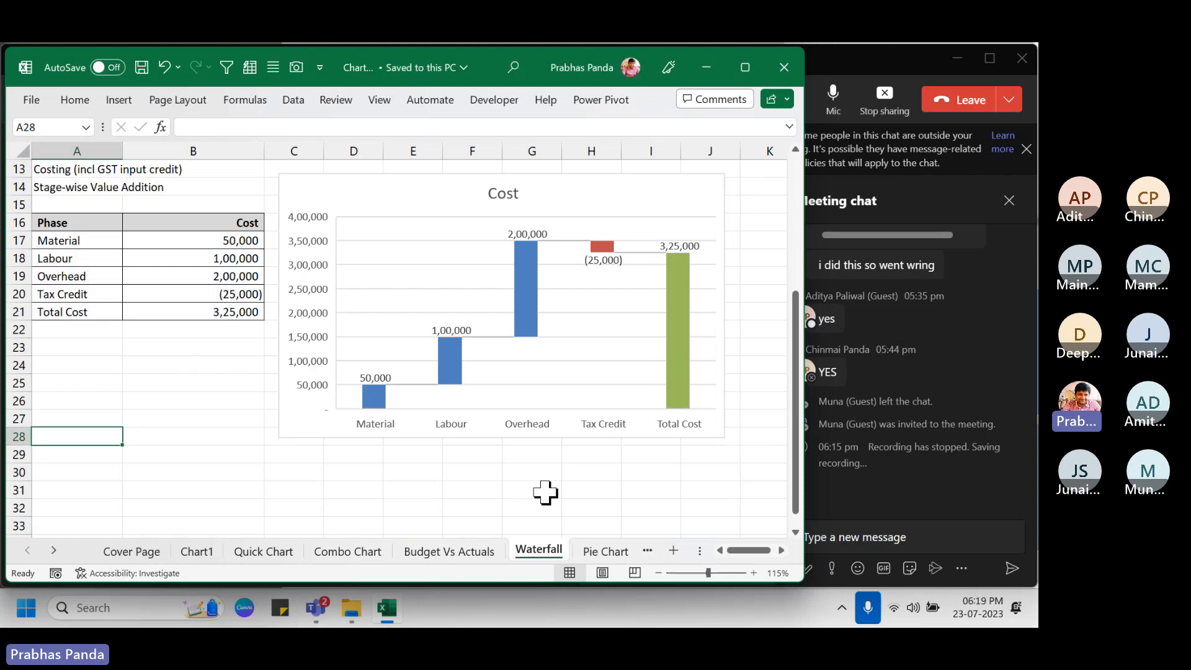
# Step: On the Pie Chart sheet, insert a 2-D pie chart from the Month and Sales data in B3:C15 and place it beside the table
pyautogui.hotkey('ctrl', 'pagedown')
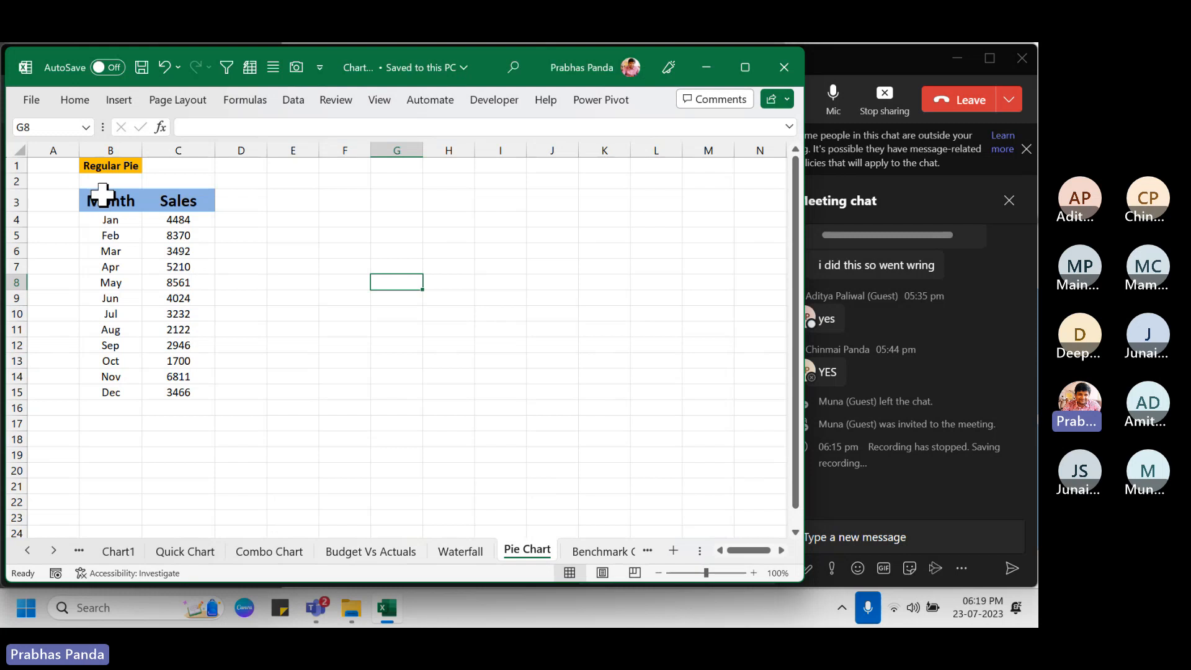
pyautogui.moveTo(101, 199); pyautogui.dragTo(157, 392)
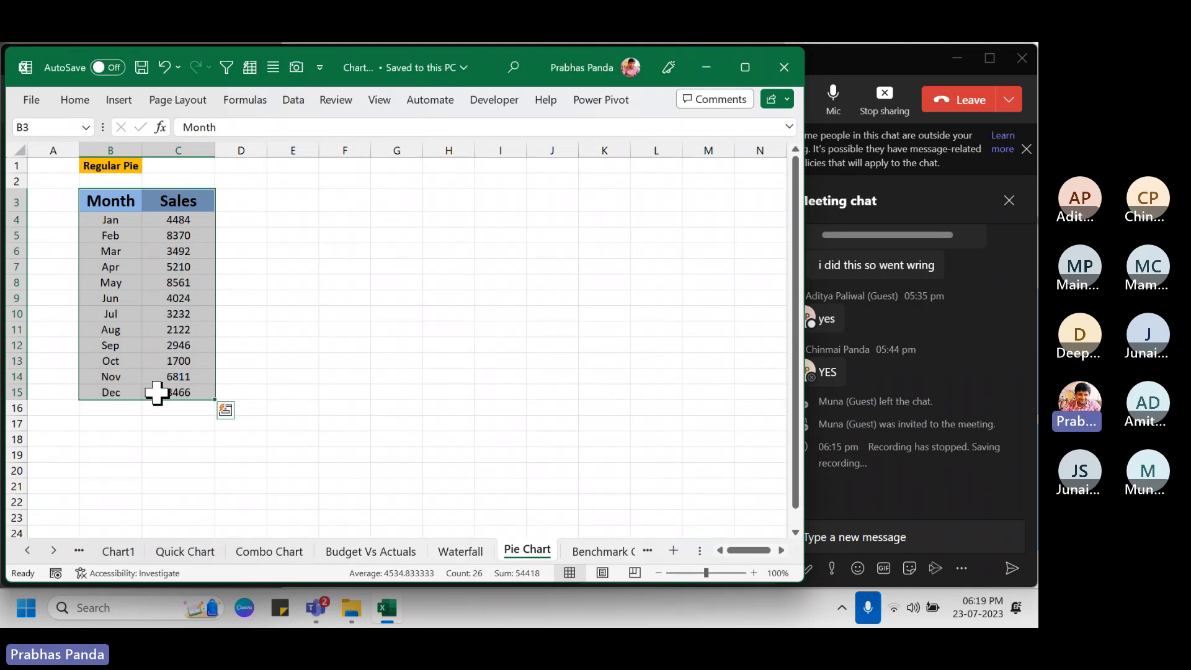
pyautogui.click(117, 98)
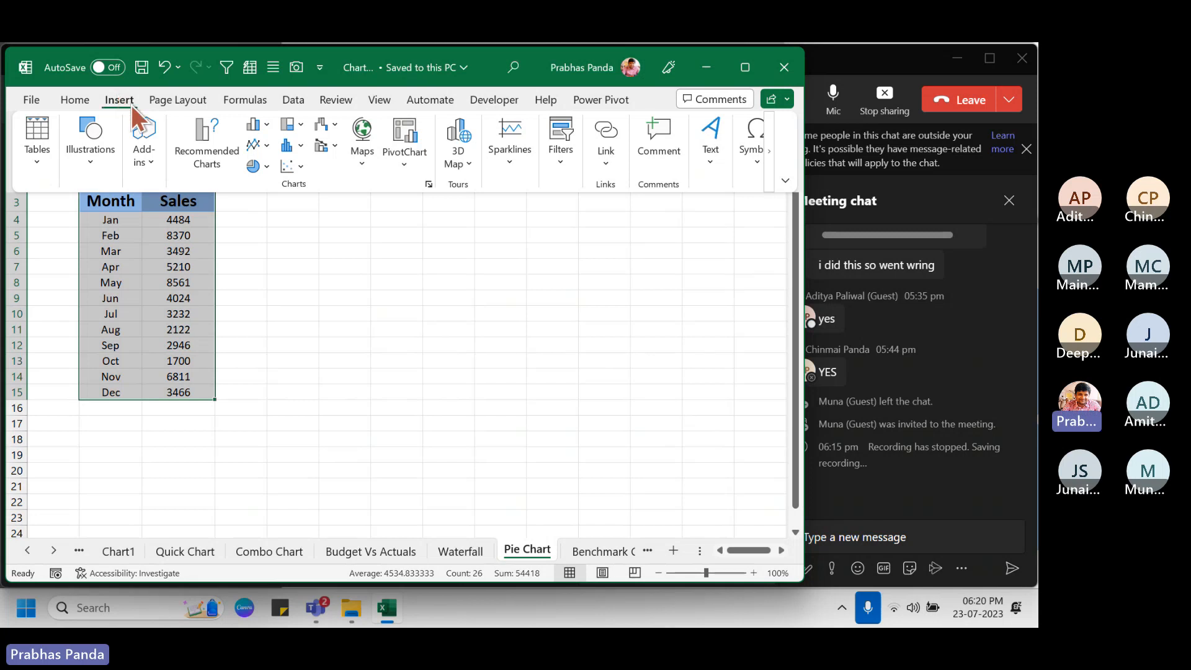
pyautogui.click(264, 166)
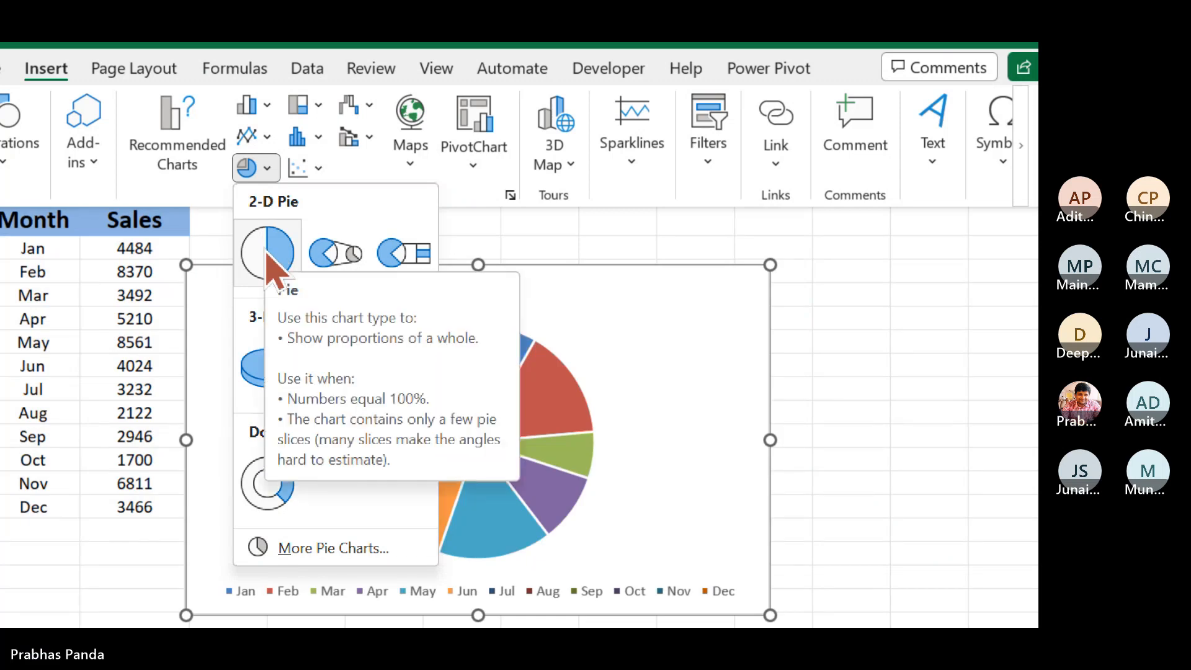
pyautogui.click(271, 269)
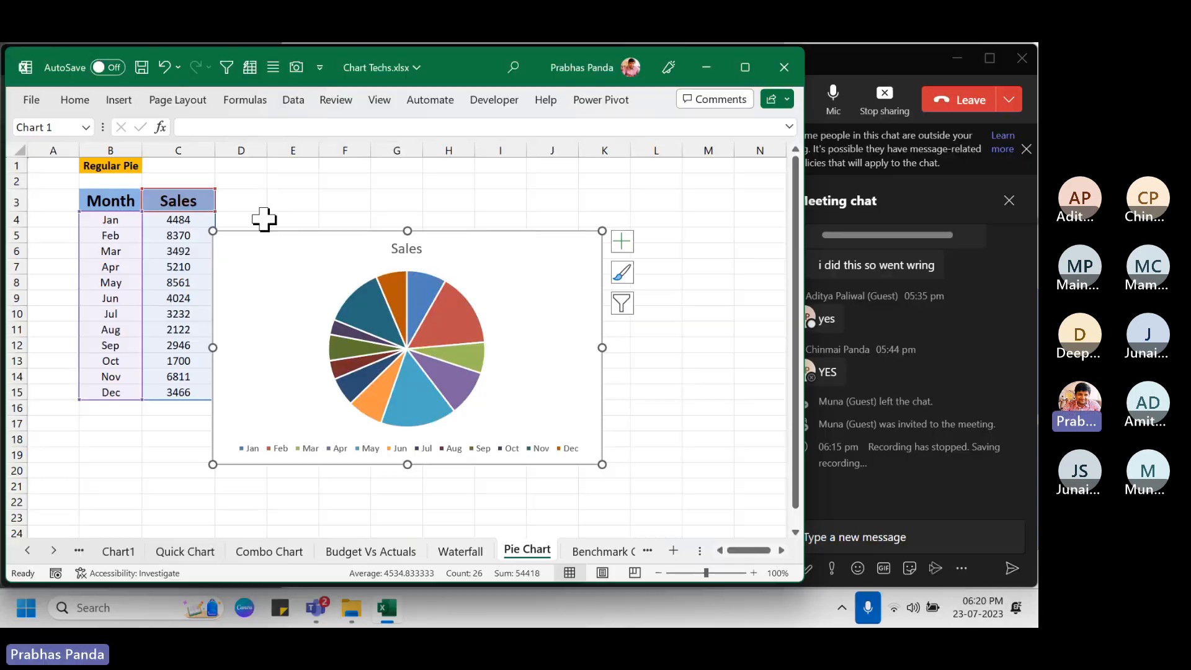
pyautogui.moveTo(254, 235); pyautogui.dragTo(264, 192)
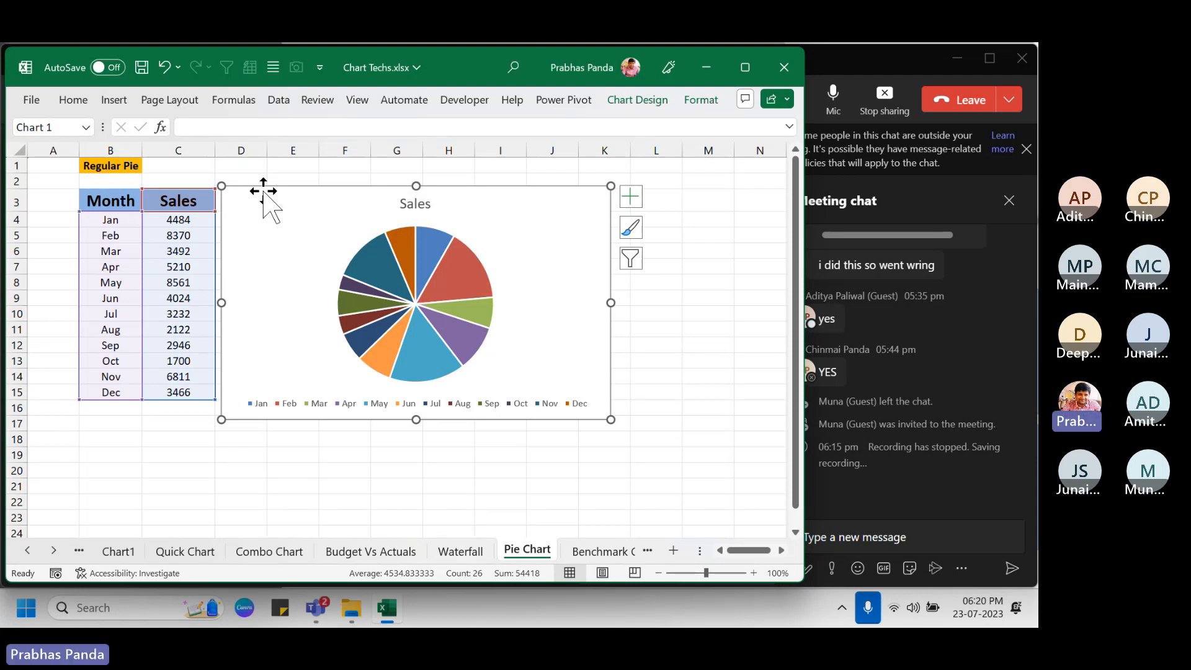
# Step: Apply the last chart style in the gallery, with bevelled slices on a white background, to the pie chart
pyautogui.click(645, 98)
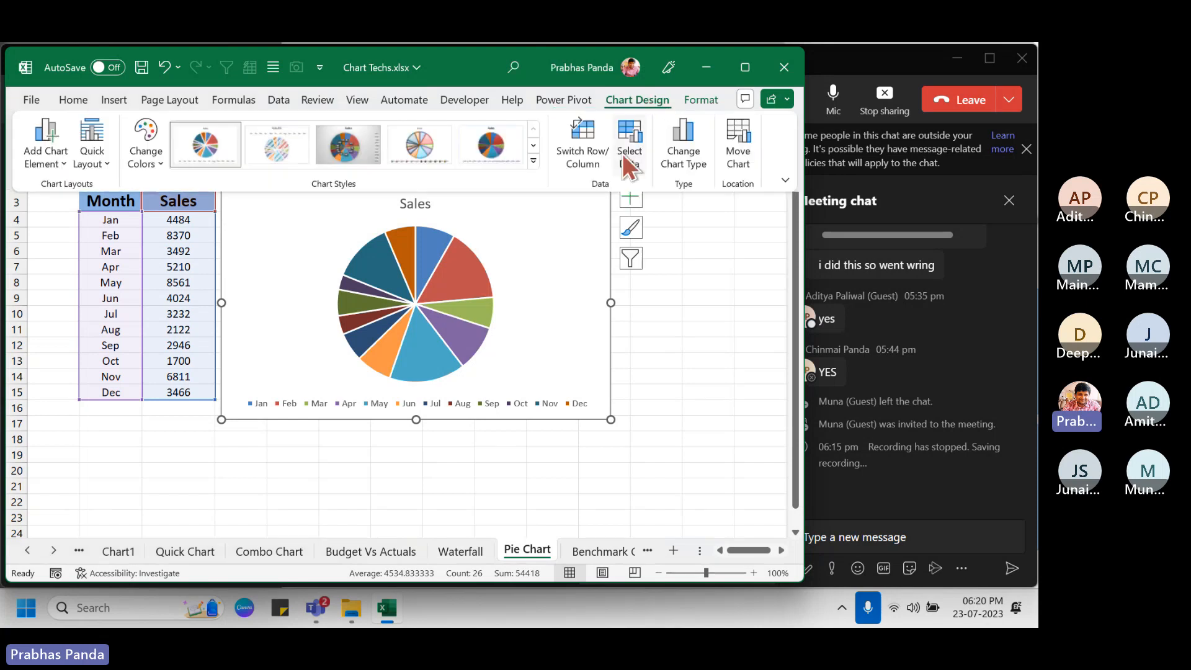
pyautogui.click(533, 145)
pyautogui.click(533, 161)
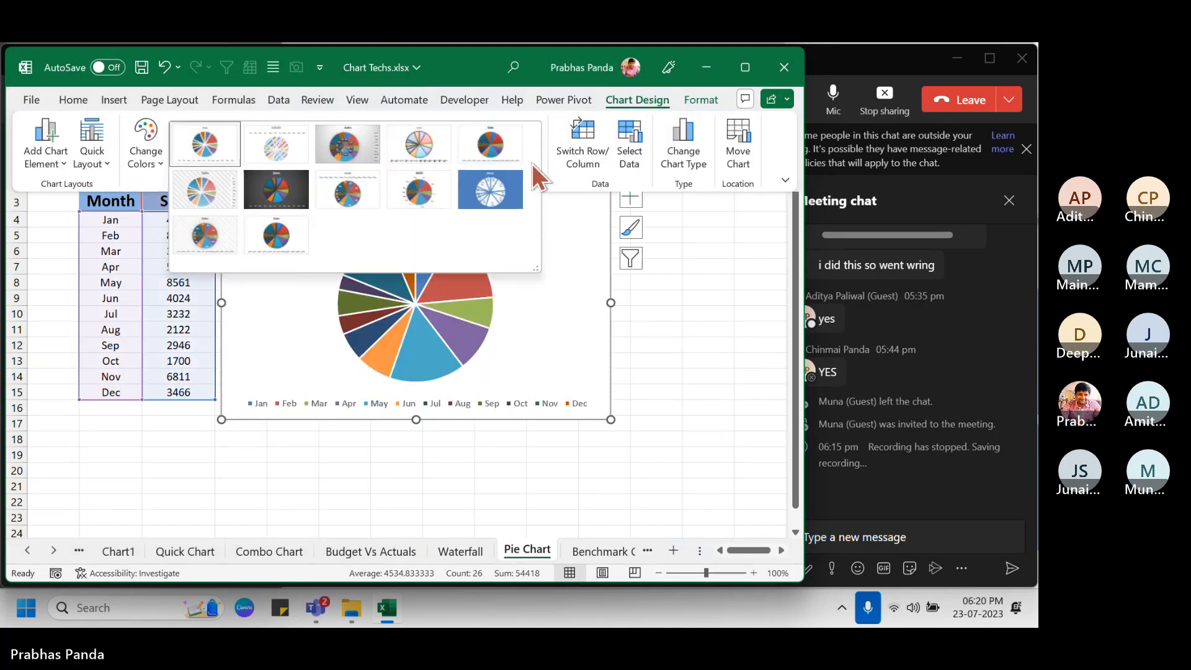
pyautogui.click(279, 239)
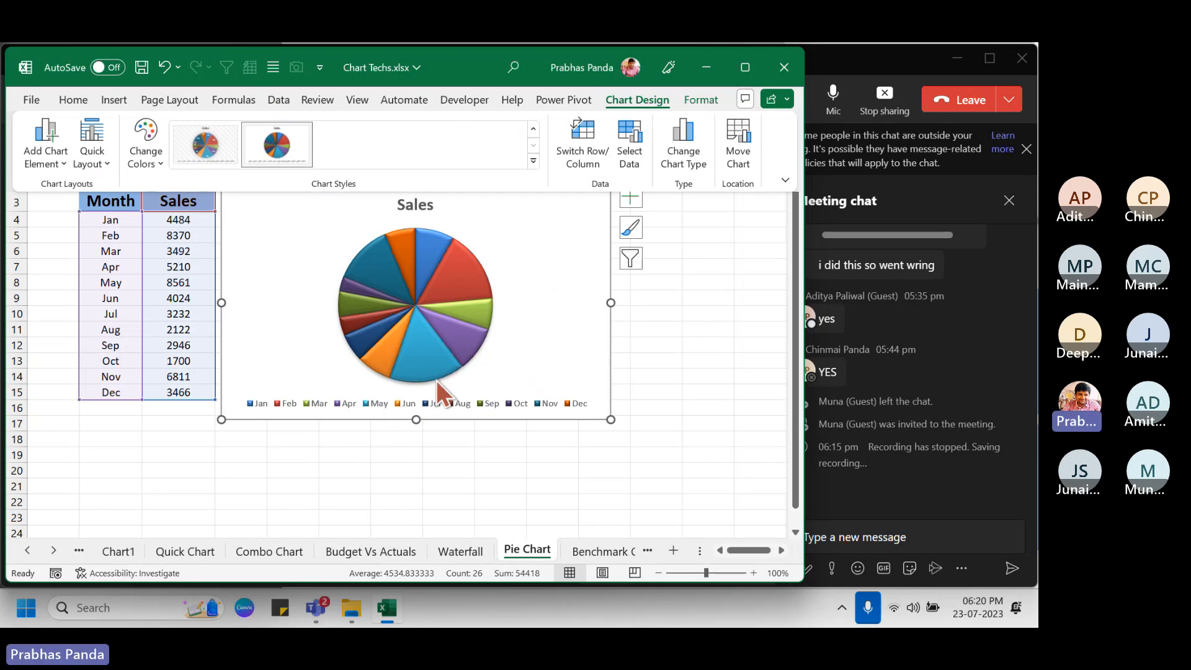
# Step: Delete the pie chart's legend and enlarge the chart to reach about column L and row 19
pyautogui.click(500, 408)
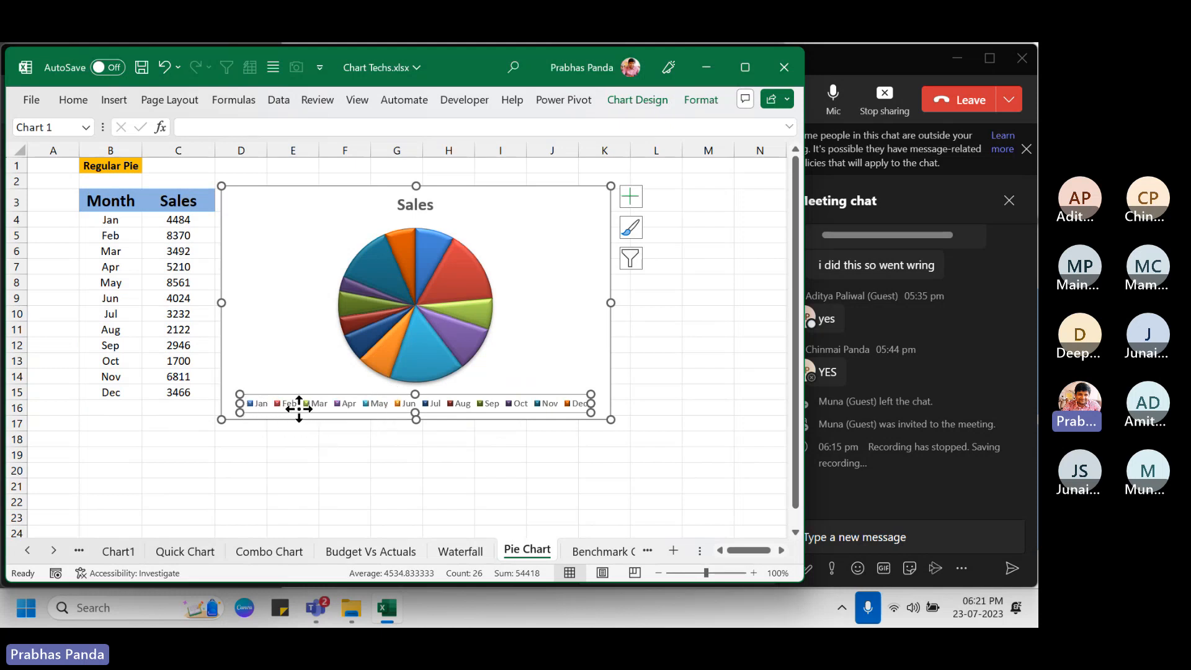
pyautogui.press('Delete')
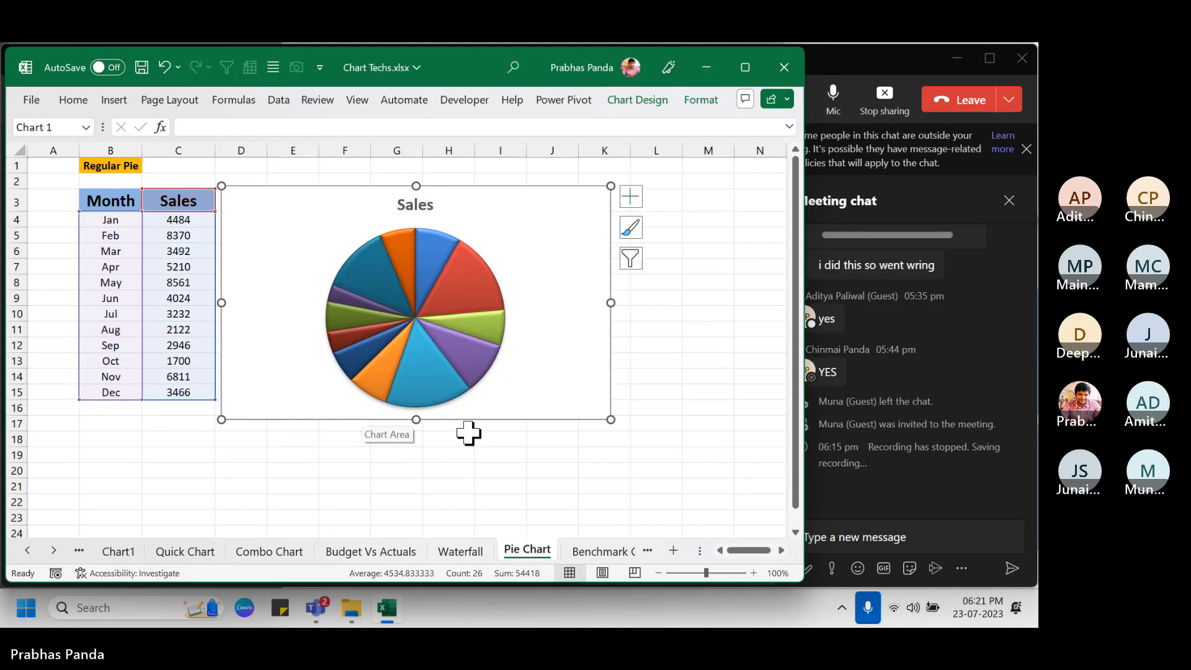
pyautogui.moveTo(610, 420); pyautogui.dragTo(686, 458)
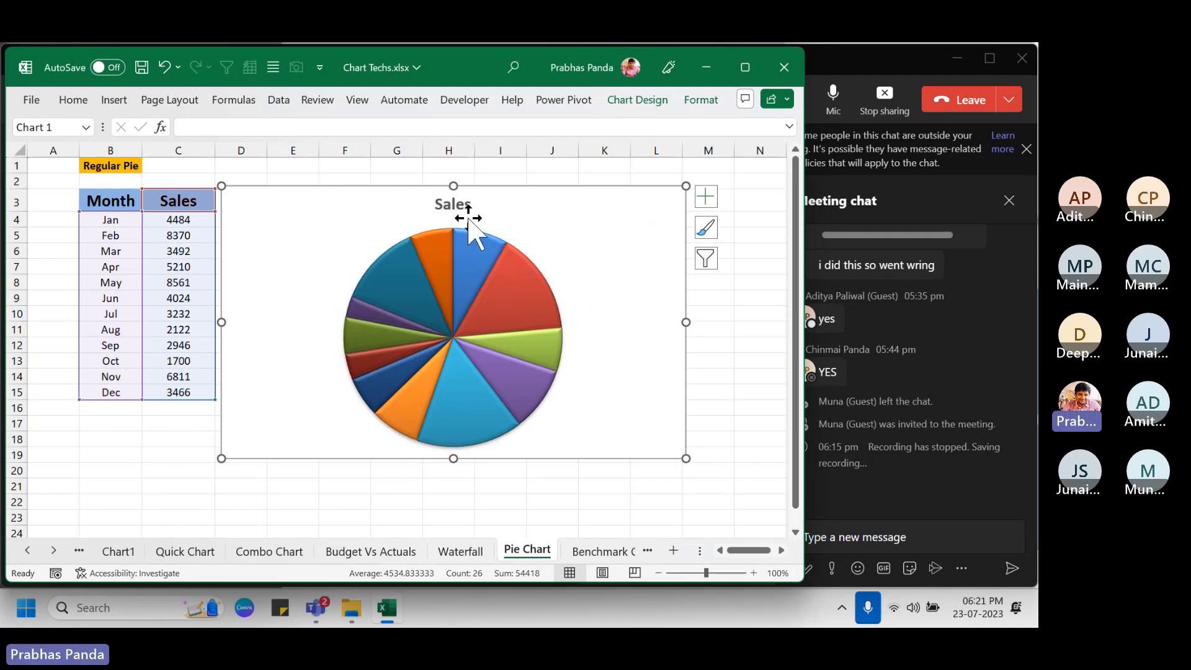
# Step: Move the Sales title to the upper-right corner of the pie chart
pyautogui.click(456, 204)
pyautogui.moveTo(441, 215); pyautogui.dragTo(646, 219)
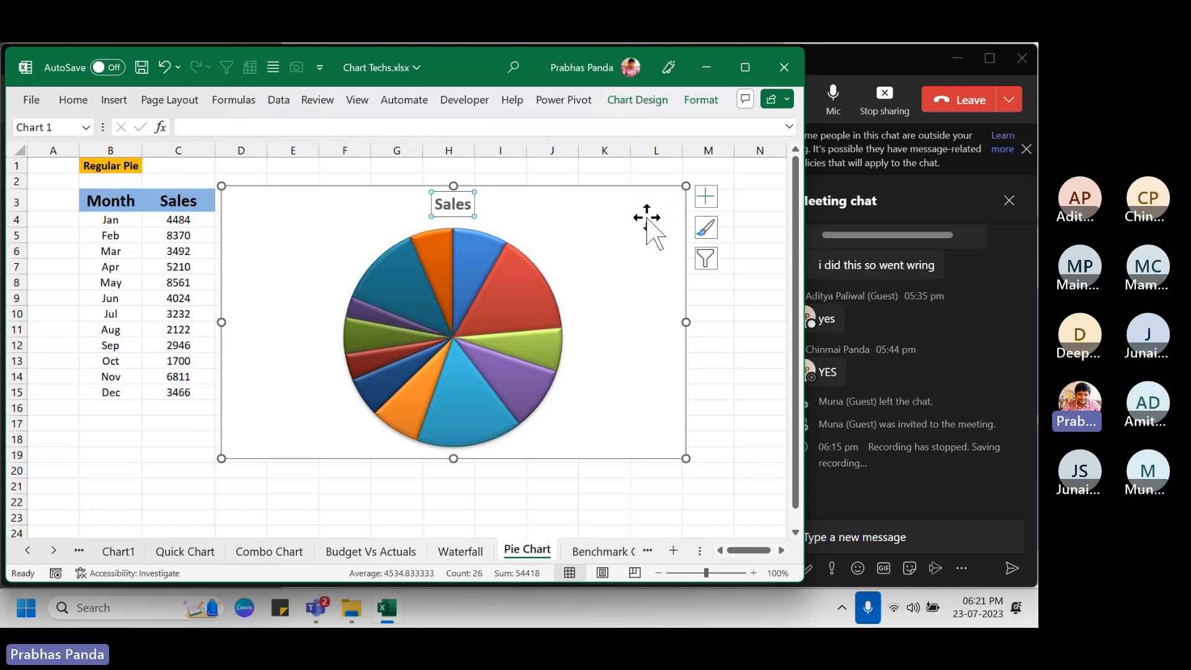
# Step: Add data labels to the pie chart's Sales series
pyautogui.rightClick(415, 289)
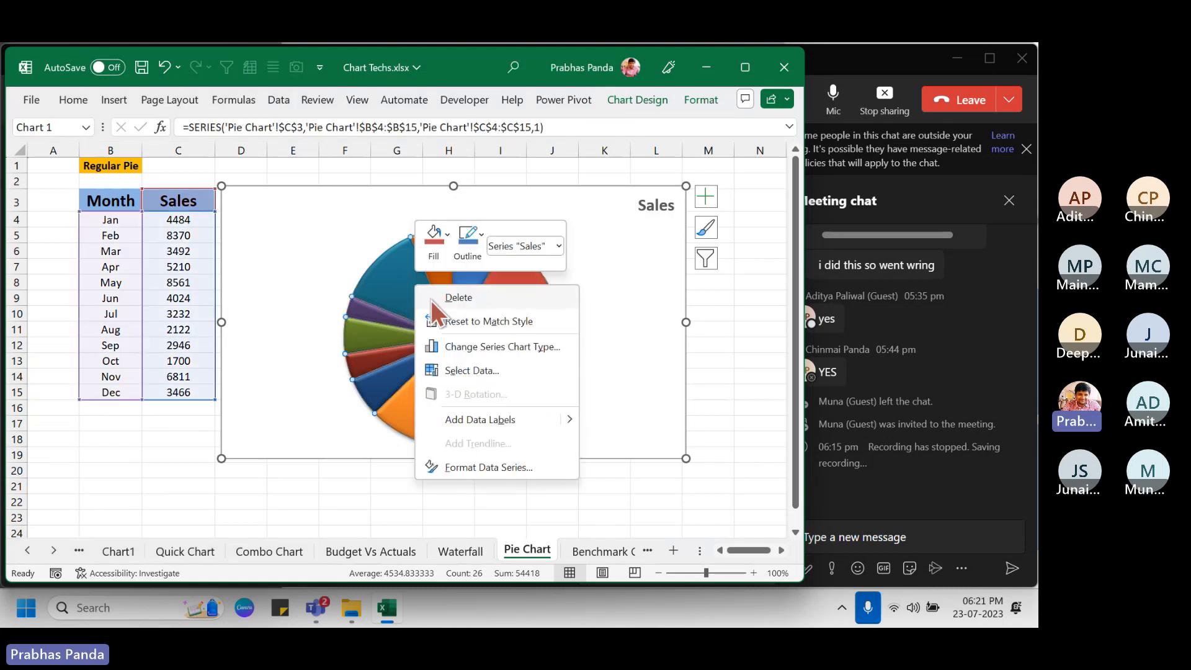
pyautogui.click(496, 424)
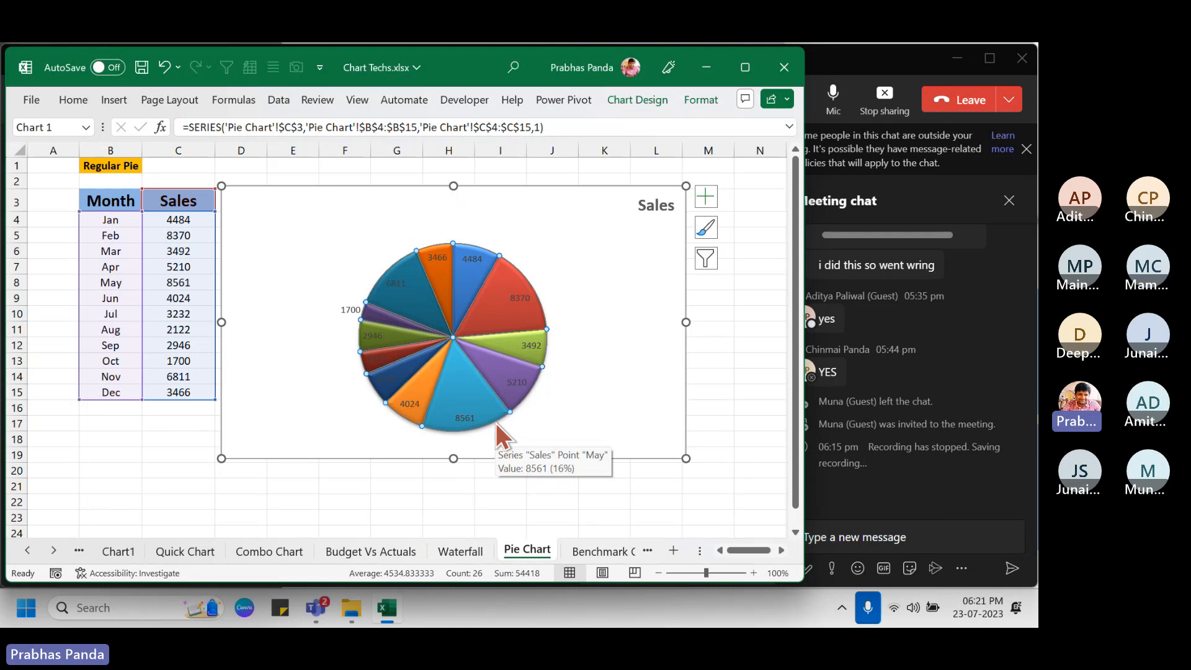
# Step: Set the position of the pie chart's data labels to Outside End
pyautogui.click(348, 309)
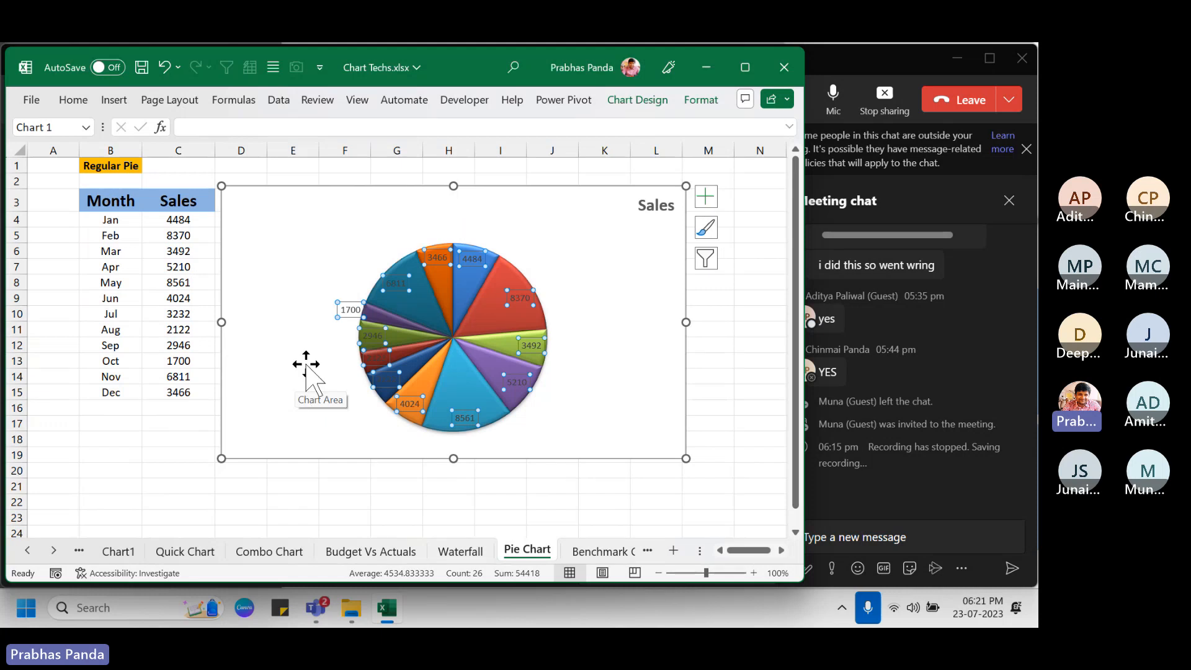
pyautogui.rightClick(354, 311)
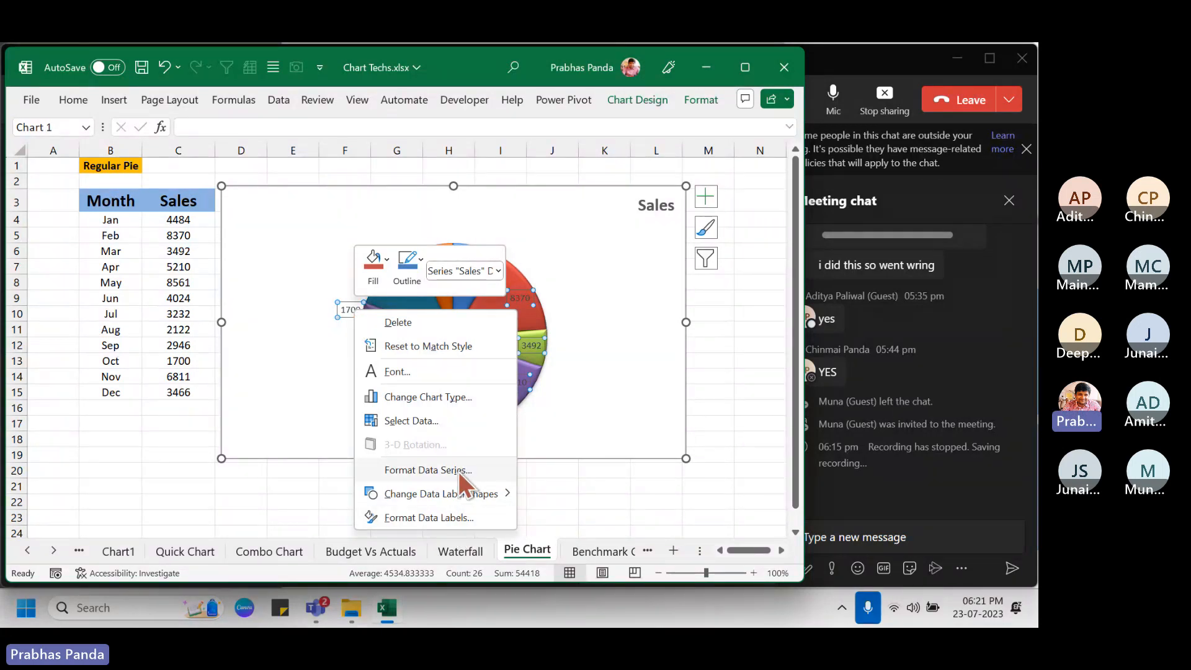
pyautogui.click(463, 519)
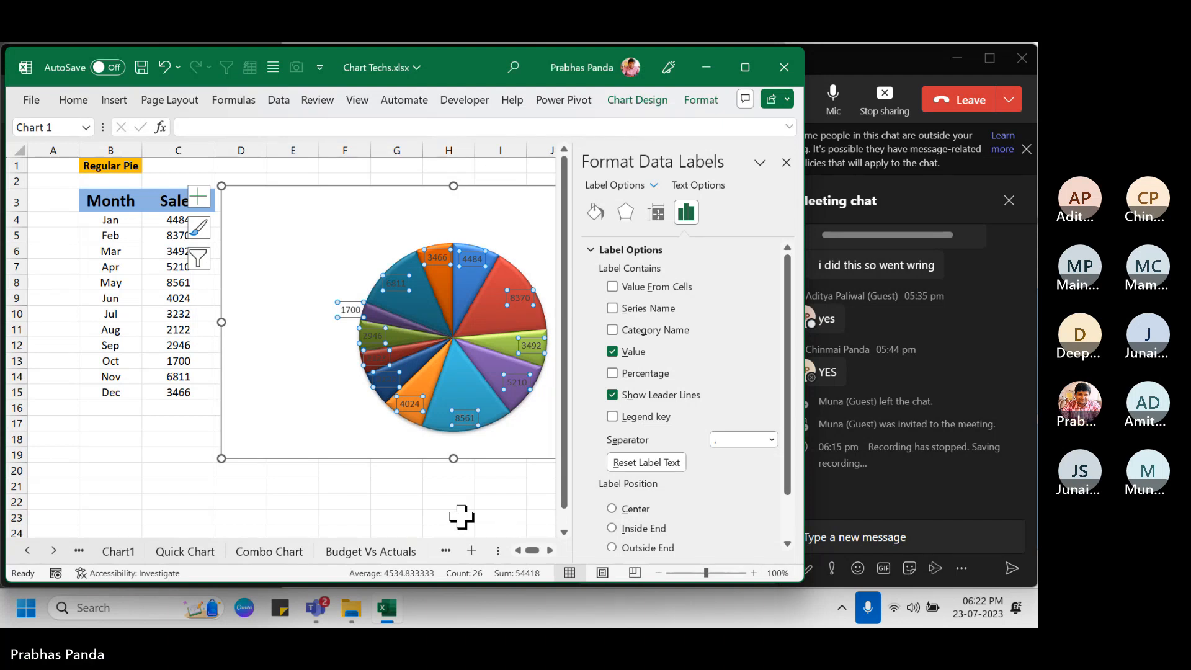
pyautogui.scroll(-2, 710, 486)
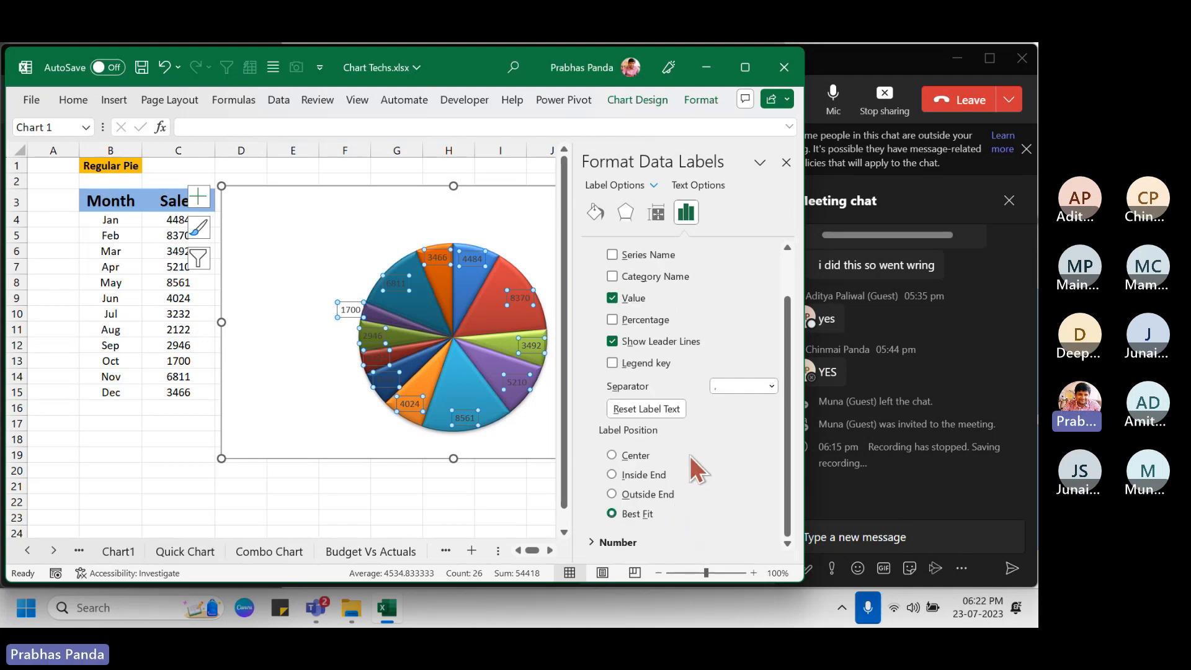
pyautogui.click(649, 495)
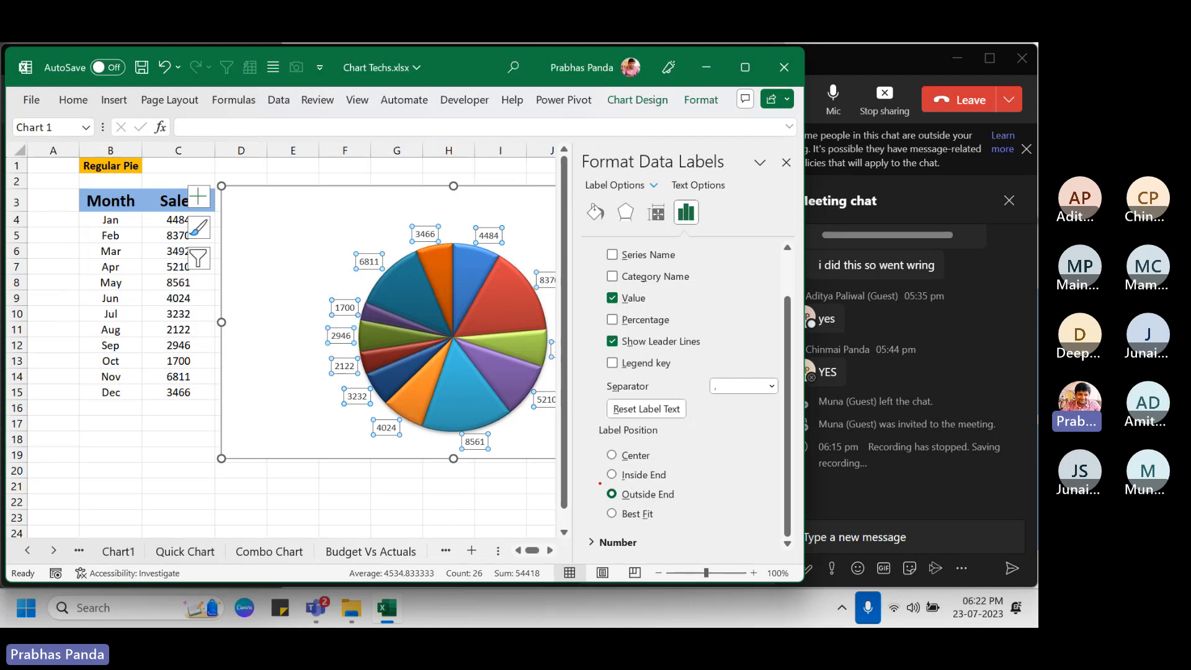
pyautogui.moveTo(600, 483); pyautogui.dragTo(693, 506)
# Step: Make the pie chart's data labels bold and enlarge their font by several sizes
pyautogui.scroll(2, 694, 508)
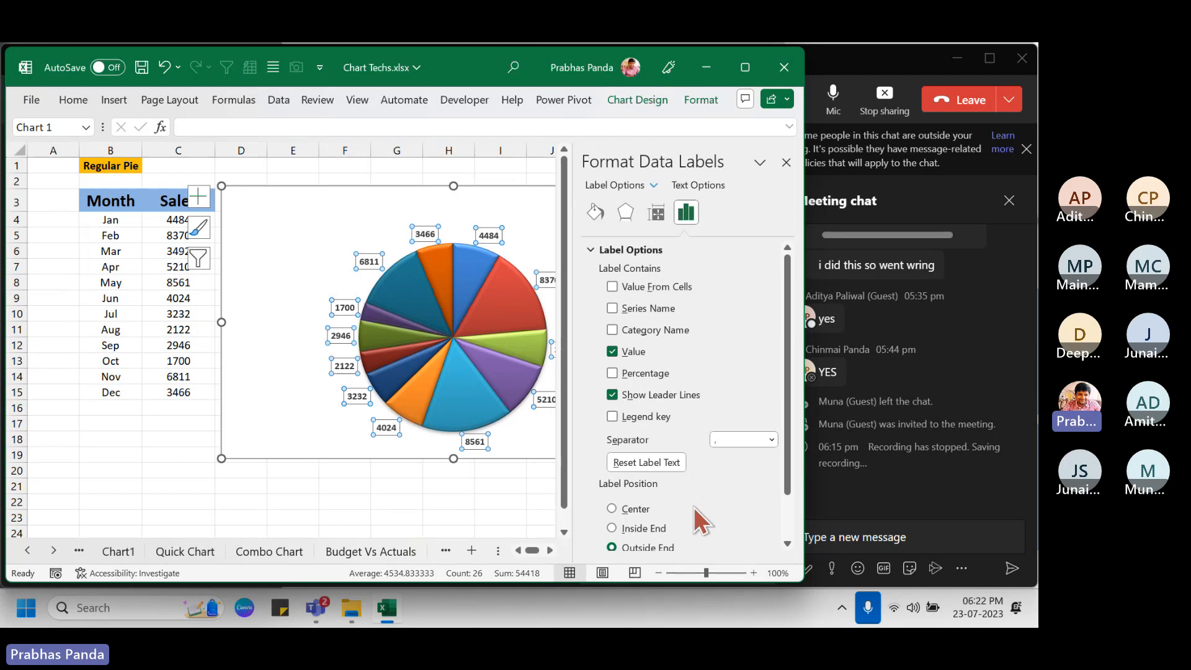
pyautogui.hotkey('ctrl', 'shift', '.')
pyautogui.hotkey('ctrl', 'shift', '.')
pyautogui.hotkey('ctrl', 'shift', '.')
pyautogui.hotkey('ctrl', 'shift', '.')
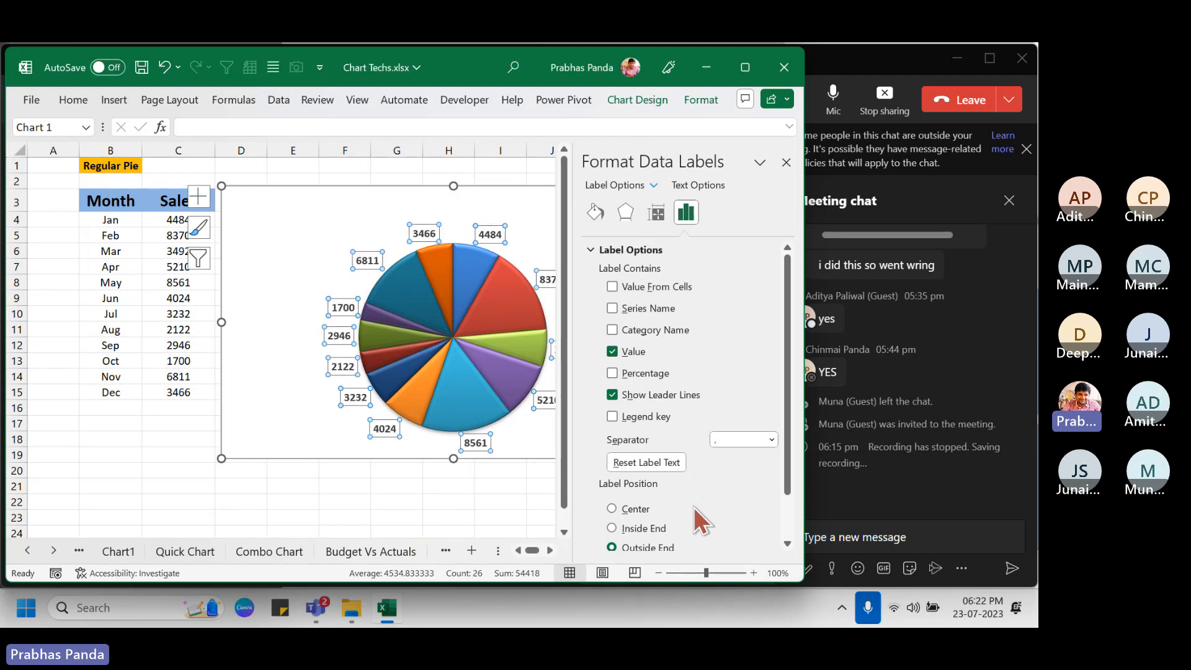
pyautogui.hotkey('ctrl', 'shift', '.')
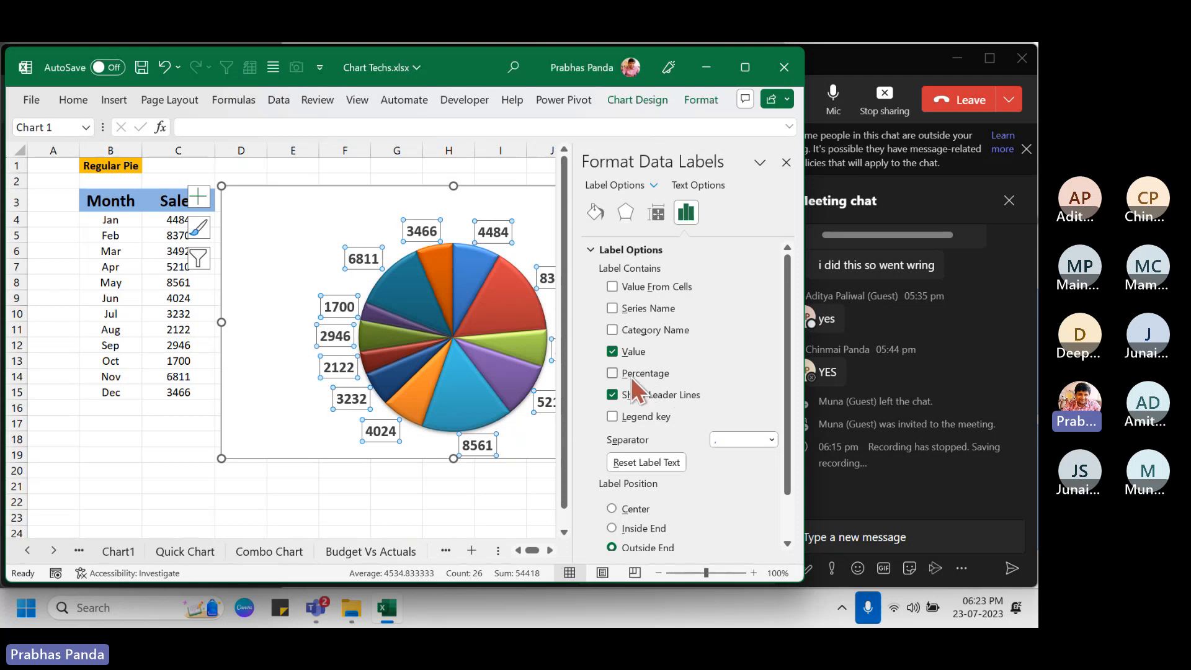
# Step: Have the data labels show category name and percentage instead of the value, separated by a space
pyautogui.click(614, 373)
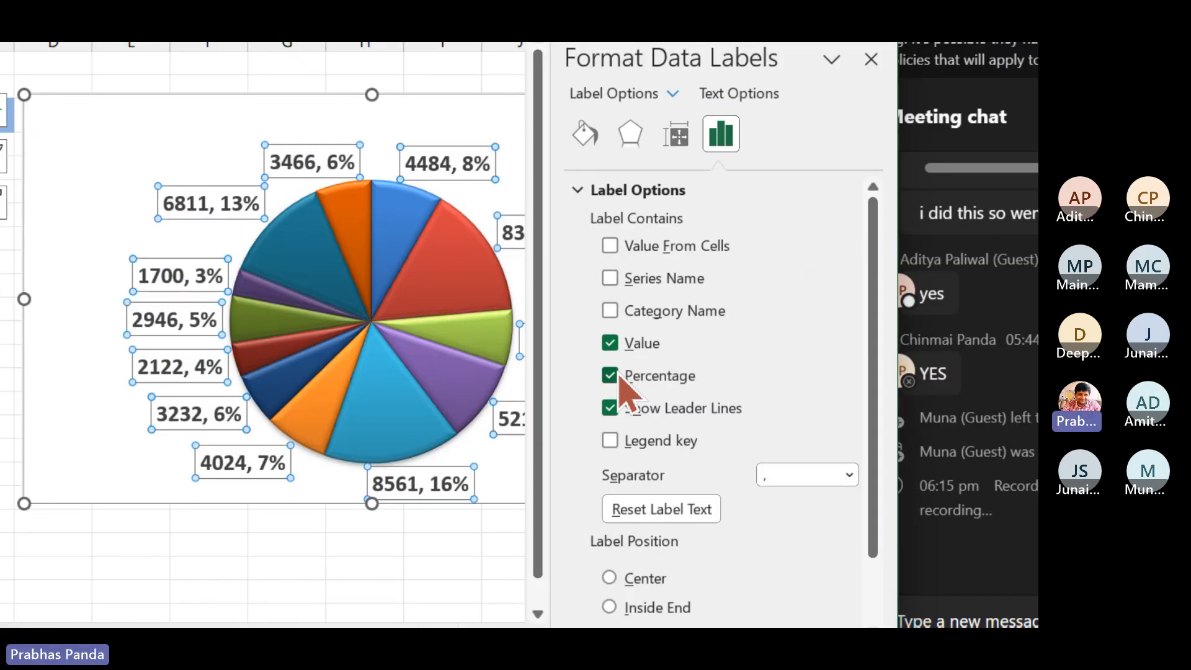
pyautogui.click(610, 342)
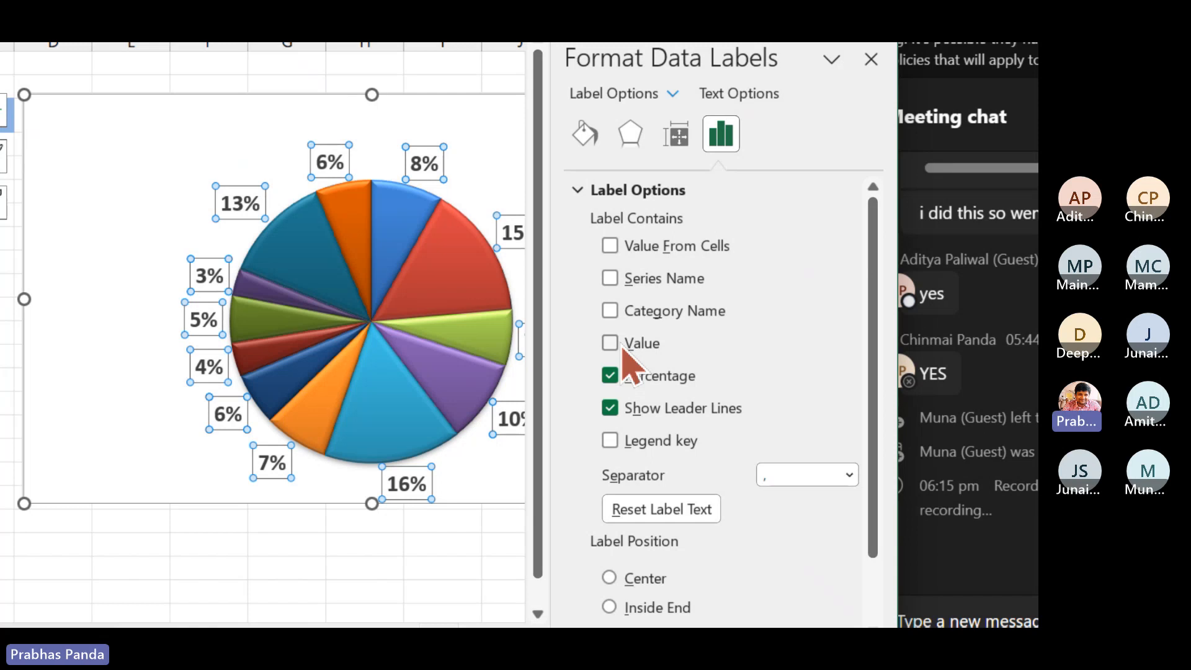
pyautogui.click(611, 311)
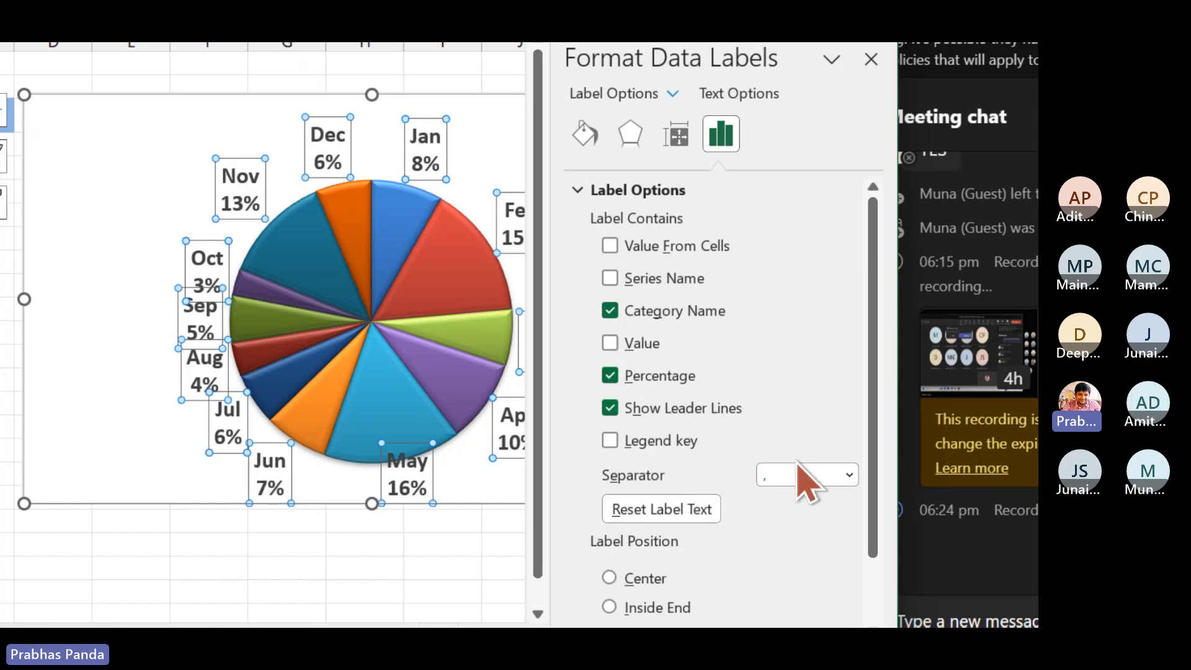
pyautogui.click(849, 475)
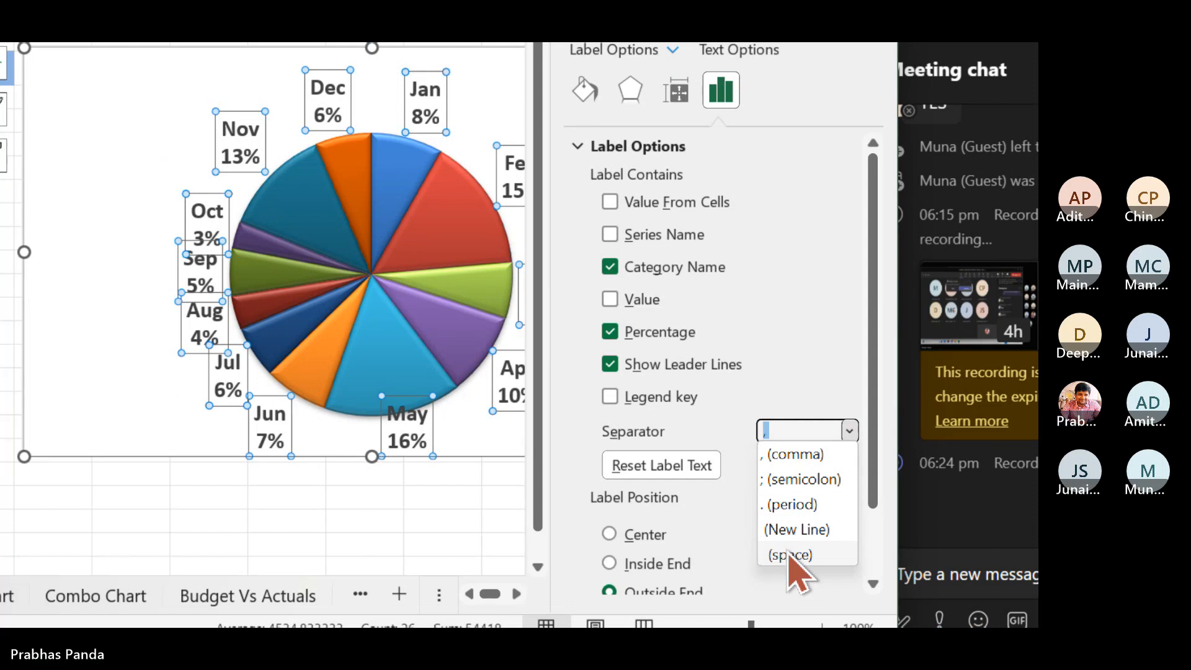
pyautogui.click(789, 554)
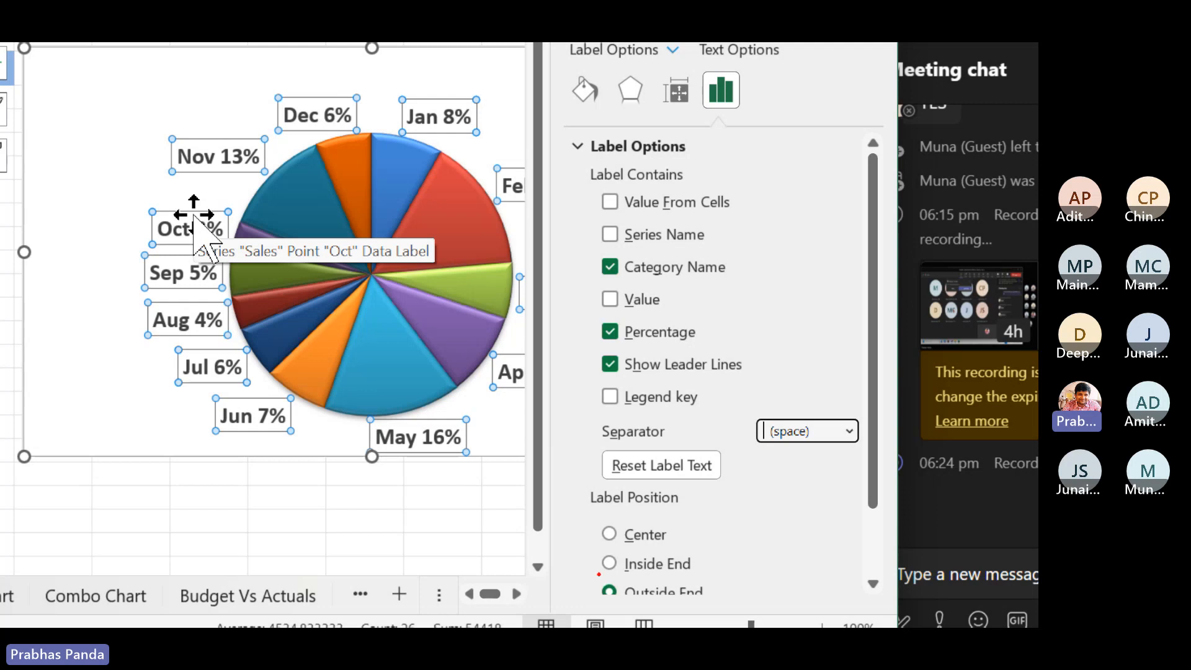
pyautogui.moveTo(598, 577); pyautogui.dragTo(715, 603)
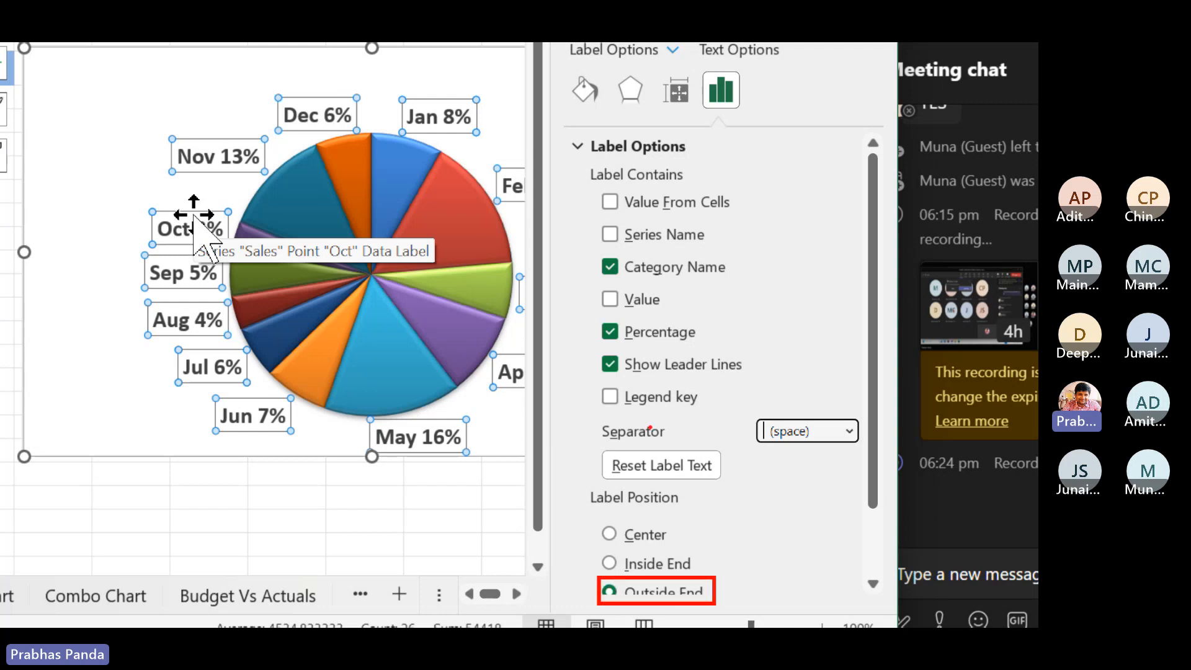
pyautogui.moveTo(601, 320); pyautogui.dragTo(706, 346)
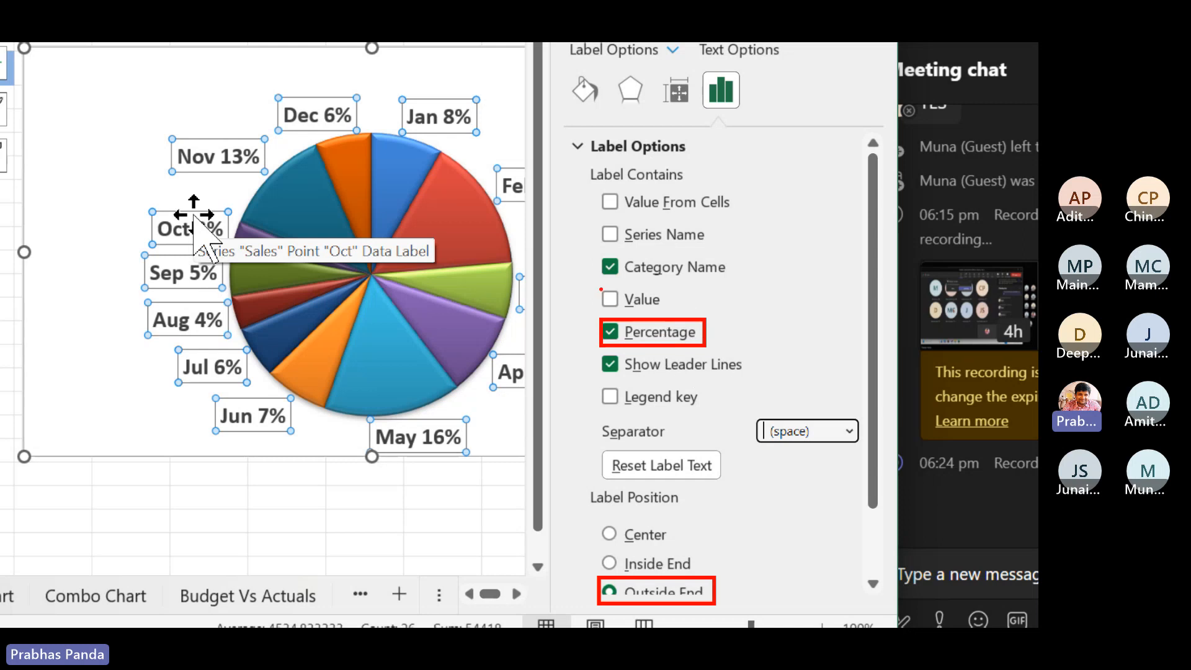
pyautogui.moveTo(598, 286)
pyautogui.mouseDown()
pyautogui.moveTo(607, 305)
pyautogui.moveTo(669, 291)
pyautogui.moveTo(620, 312)
pyautogui.mouseUp()
pyautogui.moveTo(597, 258)
pyautogui.mouseDown()
pyautogui.moveTo(594, 279)
pyautogui.moveTo(722, 281)
pyautogui.moveTo(743, 252)
pyautogui.mouseUp()
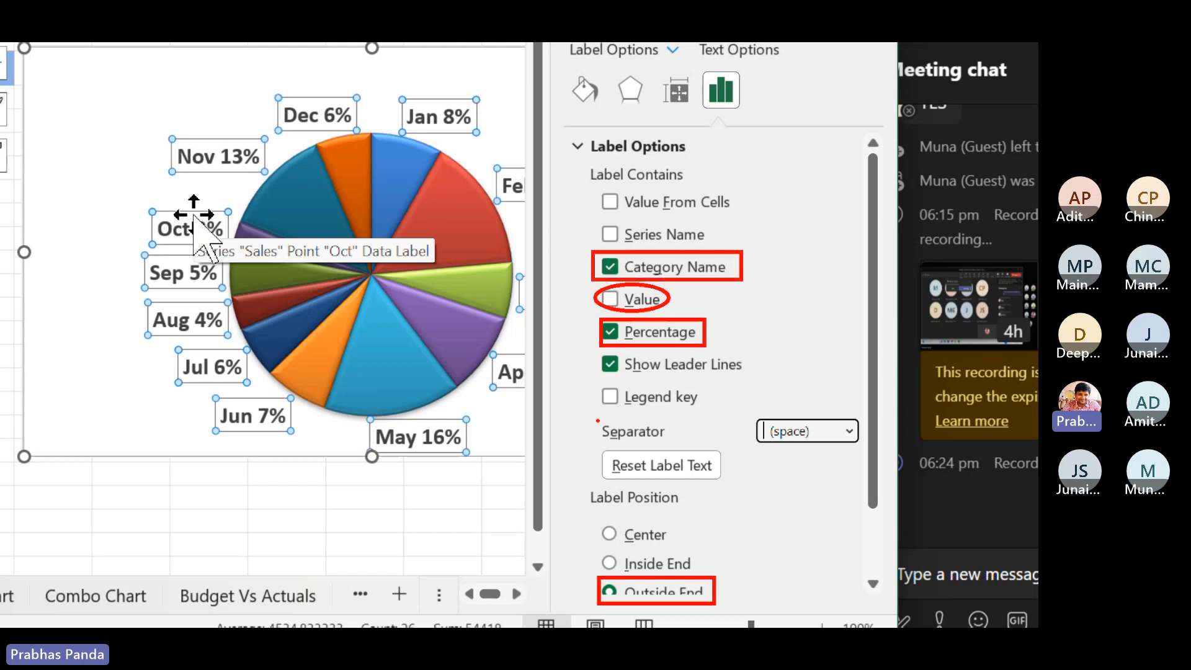
pyautogui.moveTo(595, 420); pyautogui.dragTo(687, 421)
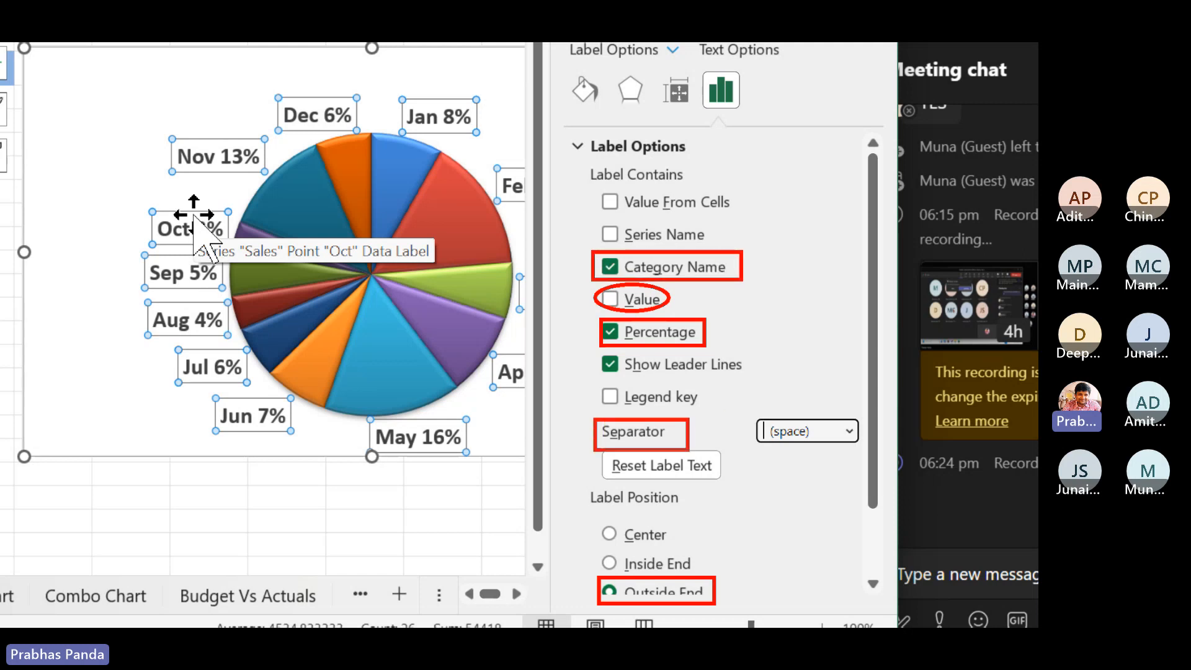
pyautogui.moveTo(841, 408); pyautogui.dragTo(842, 470)
pyautogui.moveTo(841, 471)
pyautogui.mouseDown()
pyautogui.moveTo(871, 471)
pyautogui.moveTo(871, 408)
pyautogui.mouseUp()
pyautogui.moveTo(871, 408); pyautogui.dragTo(842, 409)
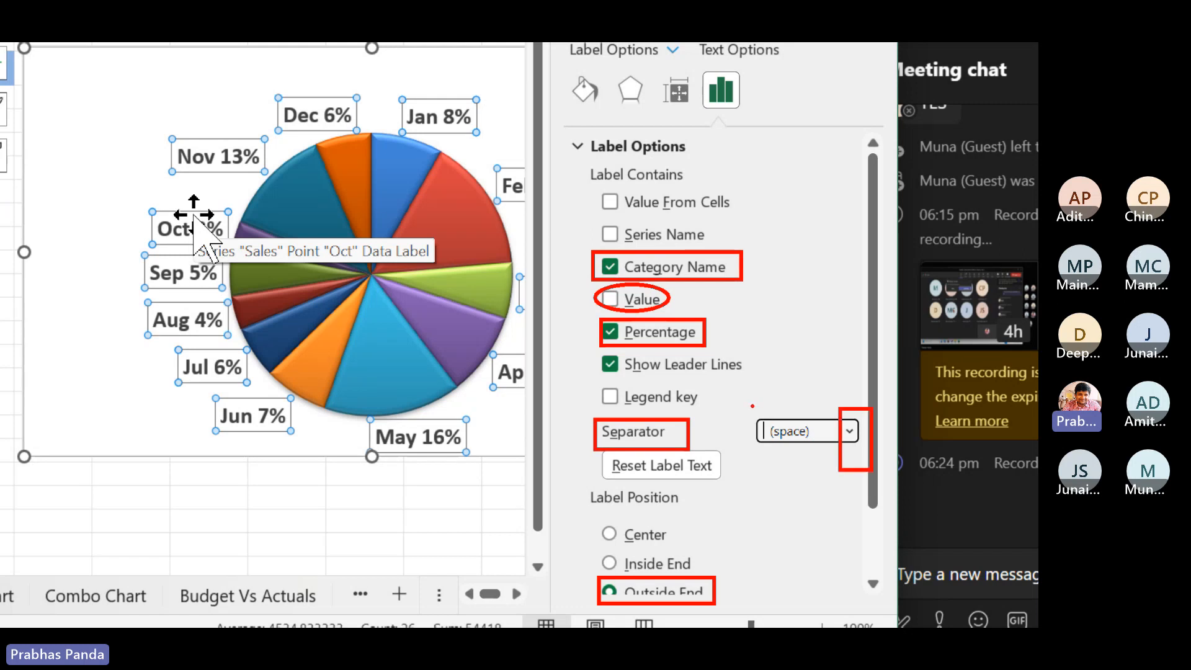
pyautogui.moveTo(746, 403); pyautogui.dragTo(824, 468)
pyautogui.moveTo(807, 402)
pyautogui.mouseDown()
pyautogui.moveTo(754, 446)
pyautogui.moveTo(823, 419)
pyautogui.mouseUp()
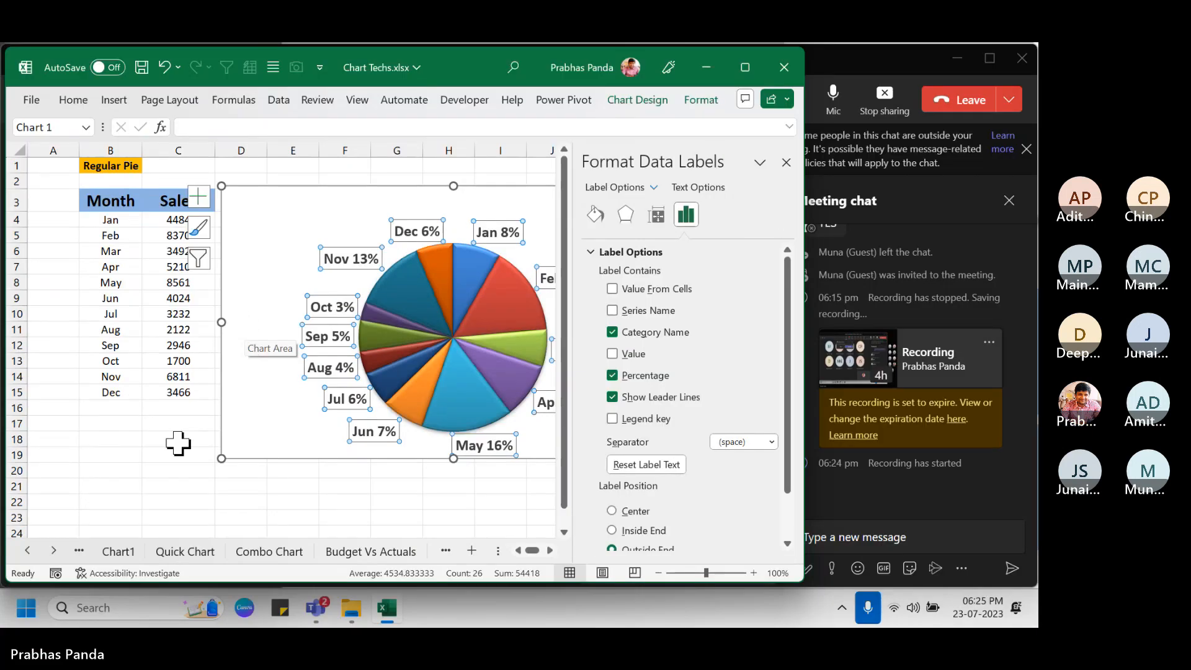
# Step: Close the label formatting options and move the pie chart up slightly to start at the top of row 2
pyautogui.click(178, 455)
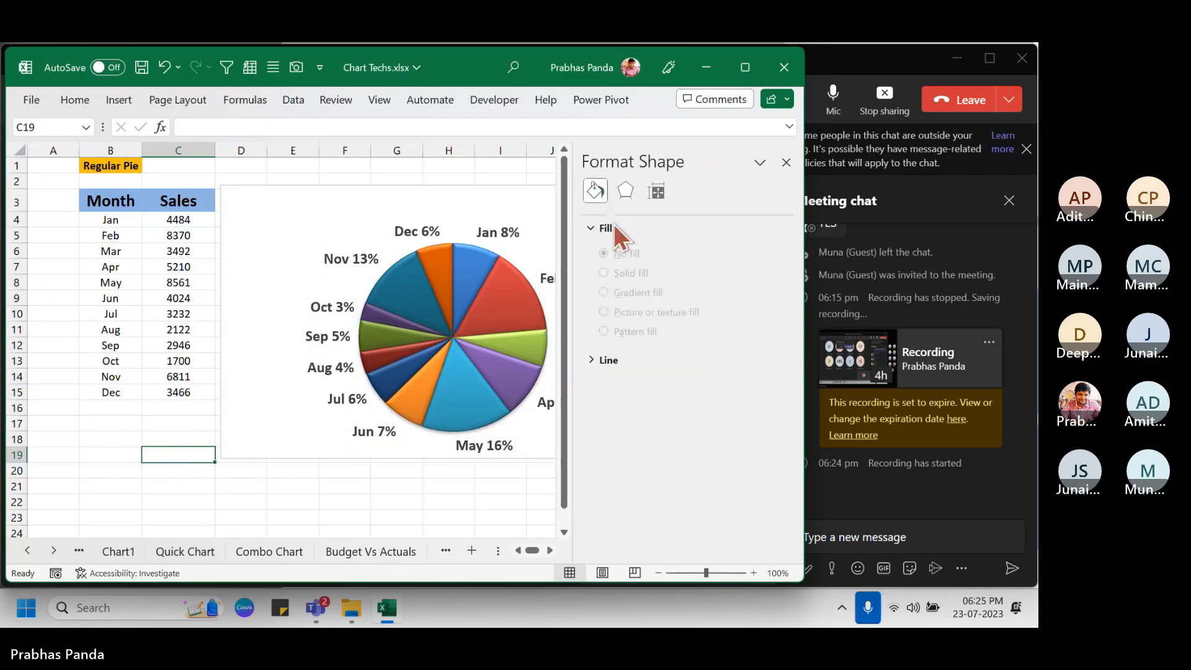
pyautogui.click(785, 163)
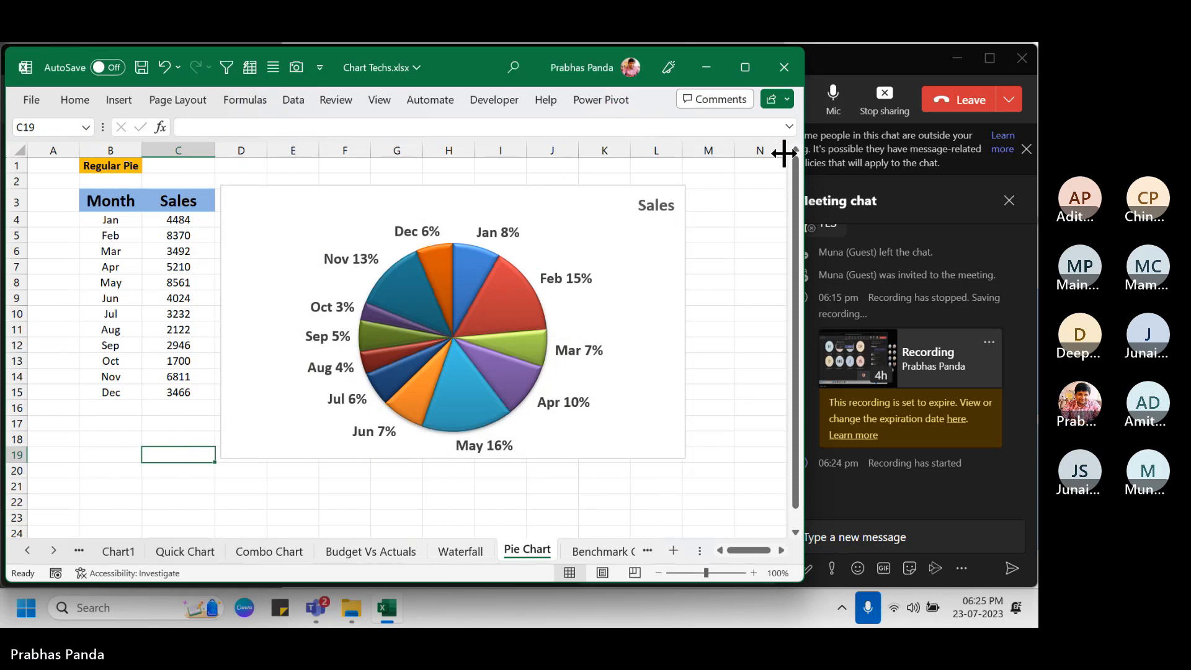
pyautogui.moveTo(324, 186); pyautogui.dragTo(324, 175)
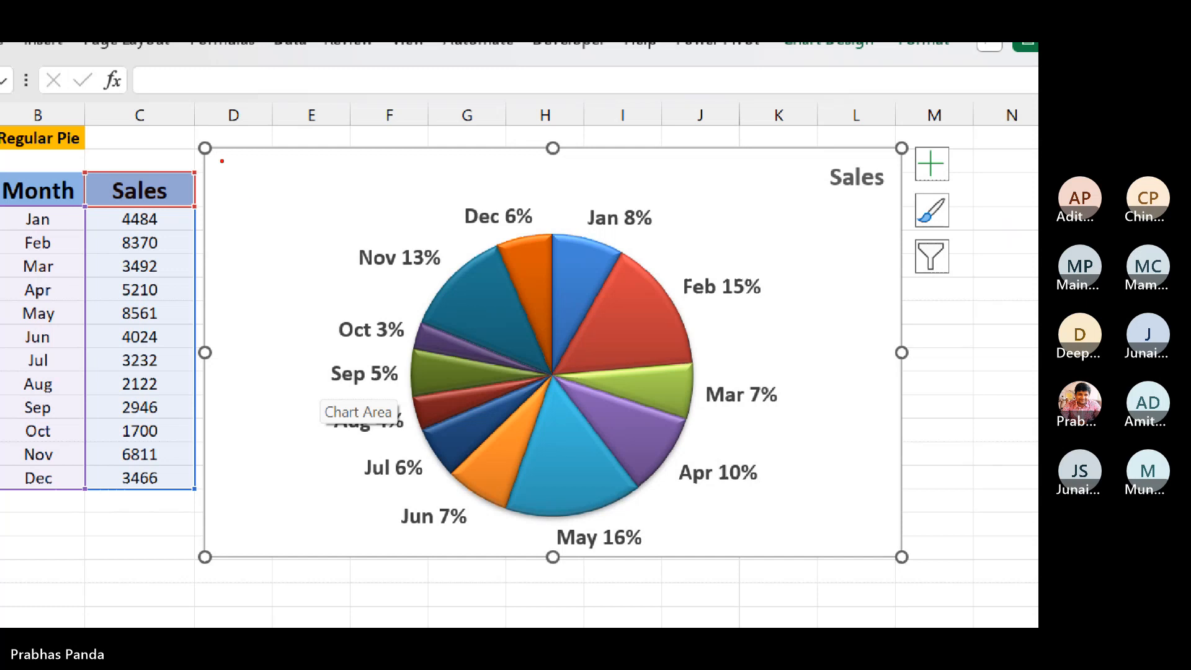
pyautogui.moveTo(205, 149)
pyautogui.mouseDown()
pyautogui.moveTo(376, 270)
pyautogui.moveTo(433, 301)
pyautogui.moveTo(451, 287)
pyautogui.mouseUp()
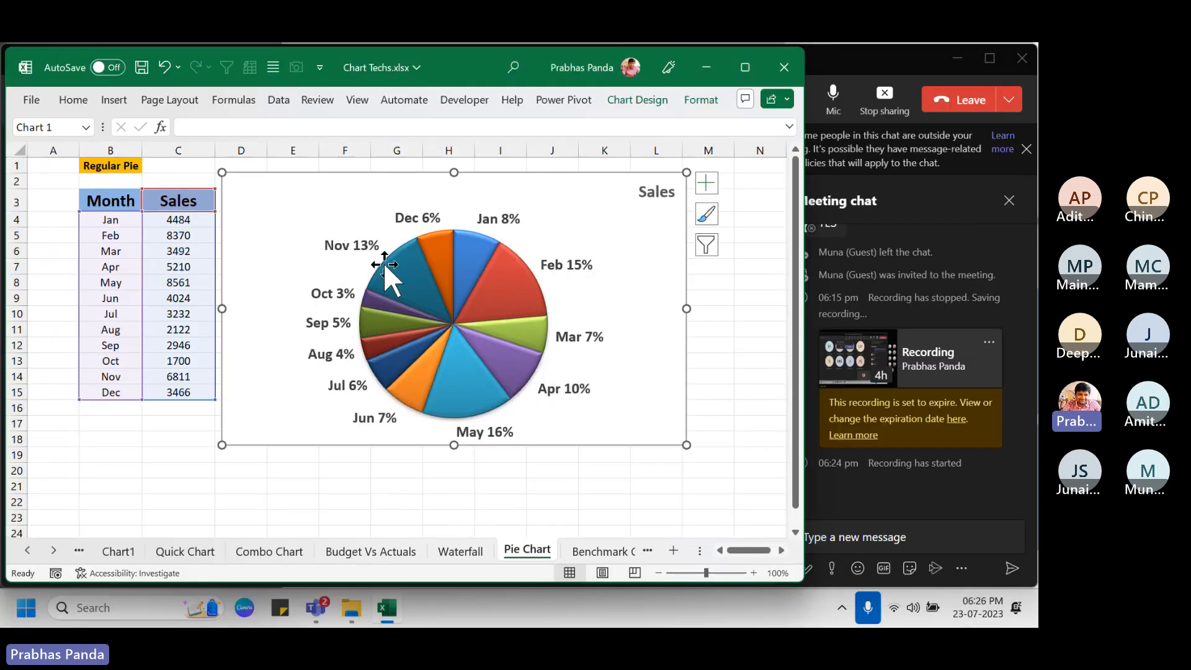
# Step: Rotate the pie by setting the Sales series' angle of first slice to 132°
pyautogui.rightClick(430, 288)
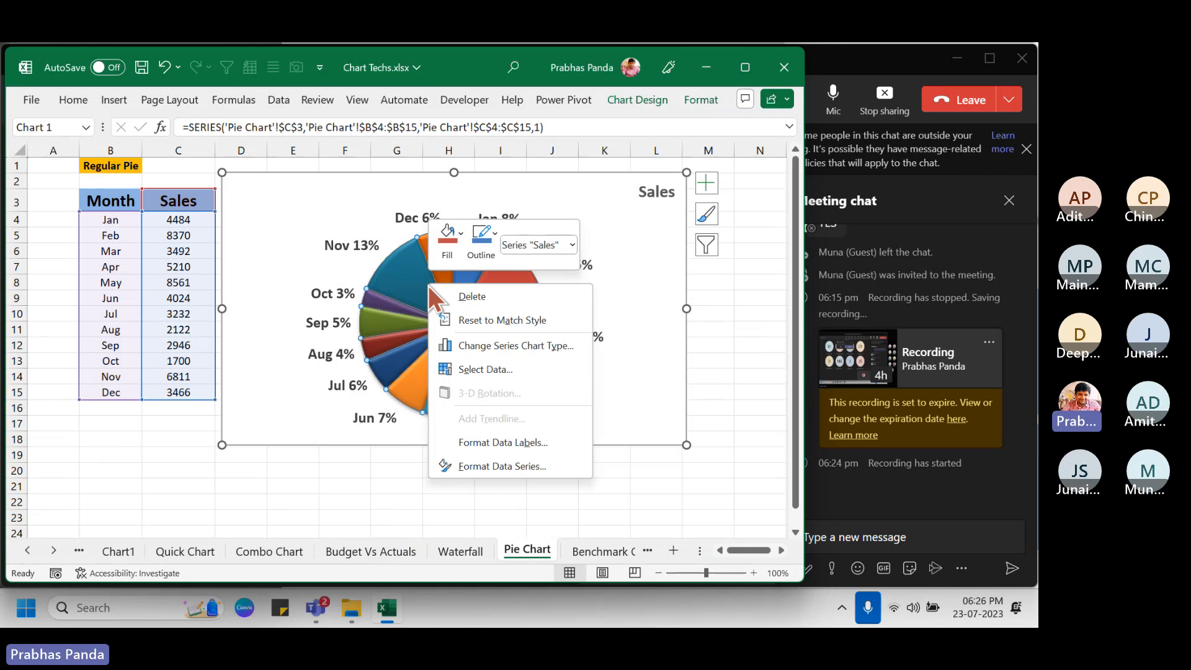
pyautogui.click(525, 468)
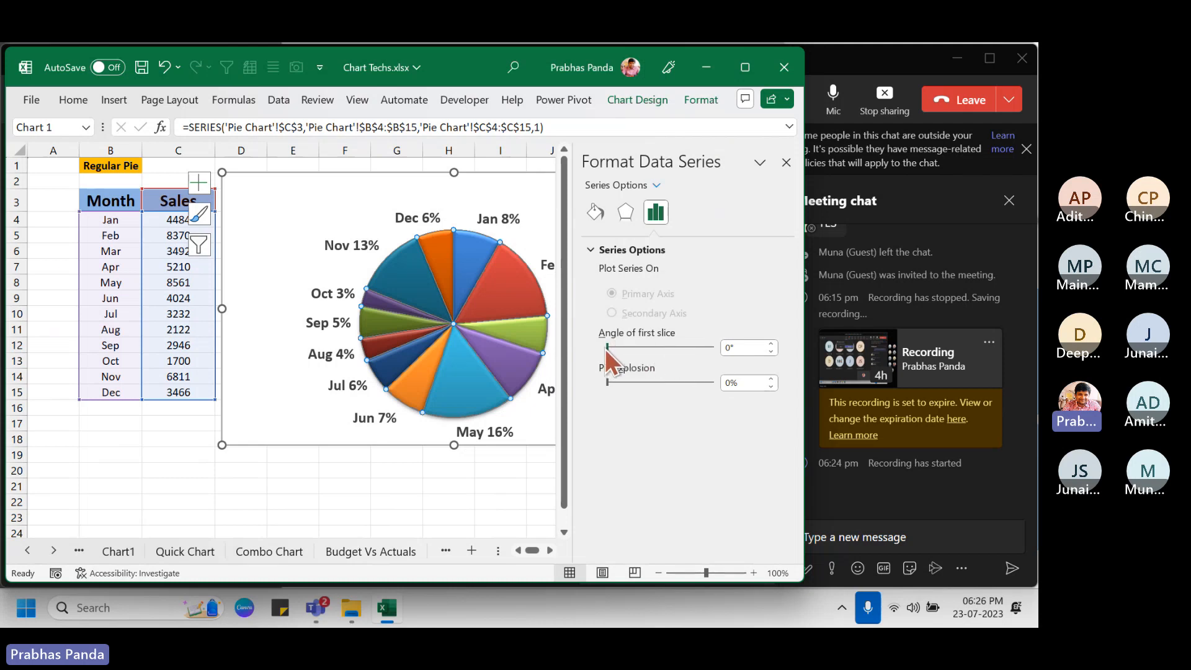
pyautogui.moveTo(607, 347); pyautogui.dragTo(661, 348)
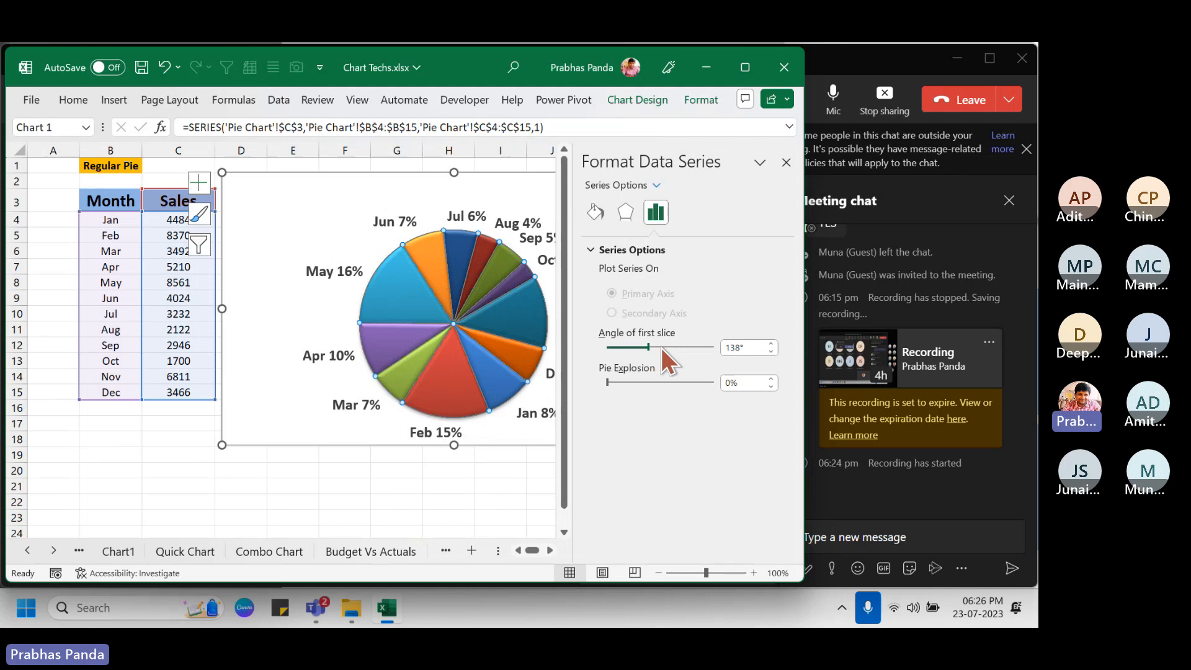
pyautogui.click(766, 352)
pyautogui.click(765, 352)
pyautogui.click(766, 352)
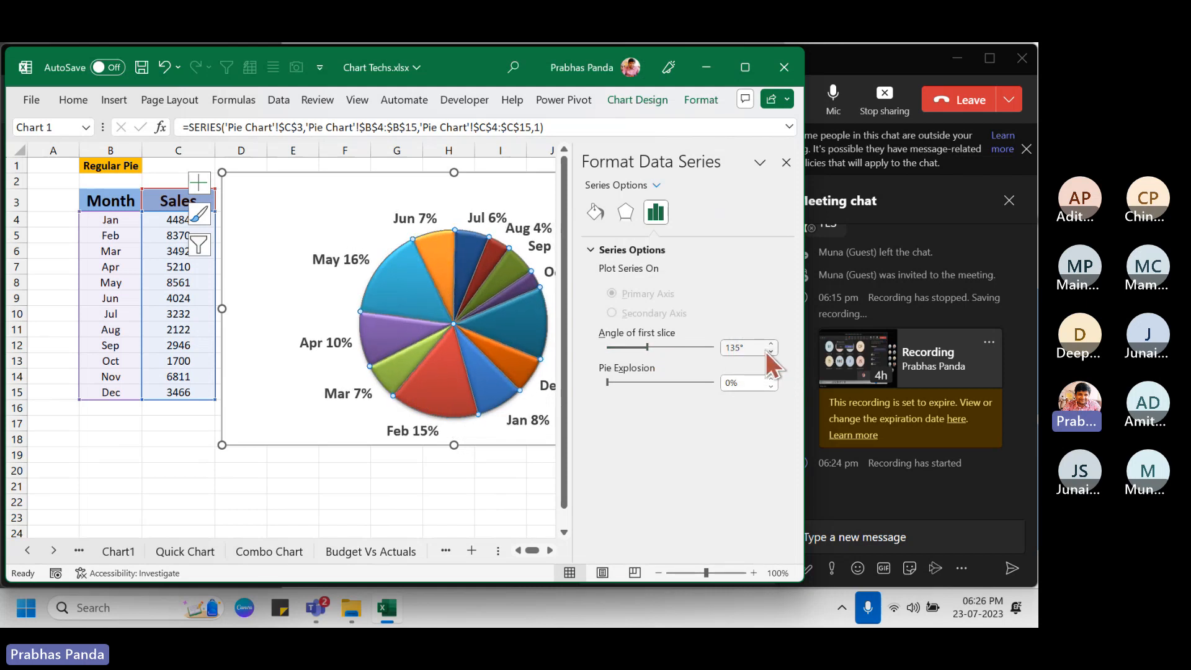
pyautogui.click(765, 351)
pyautogui.click(765, 352)
pyautogui.click(765, 352)
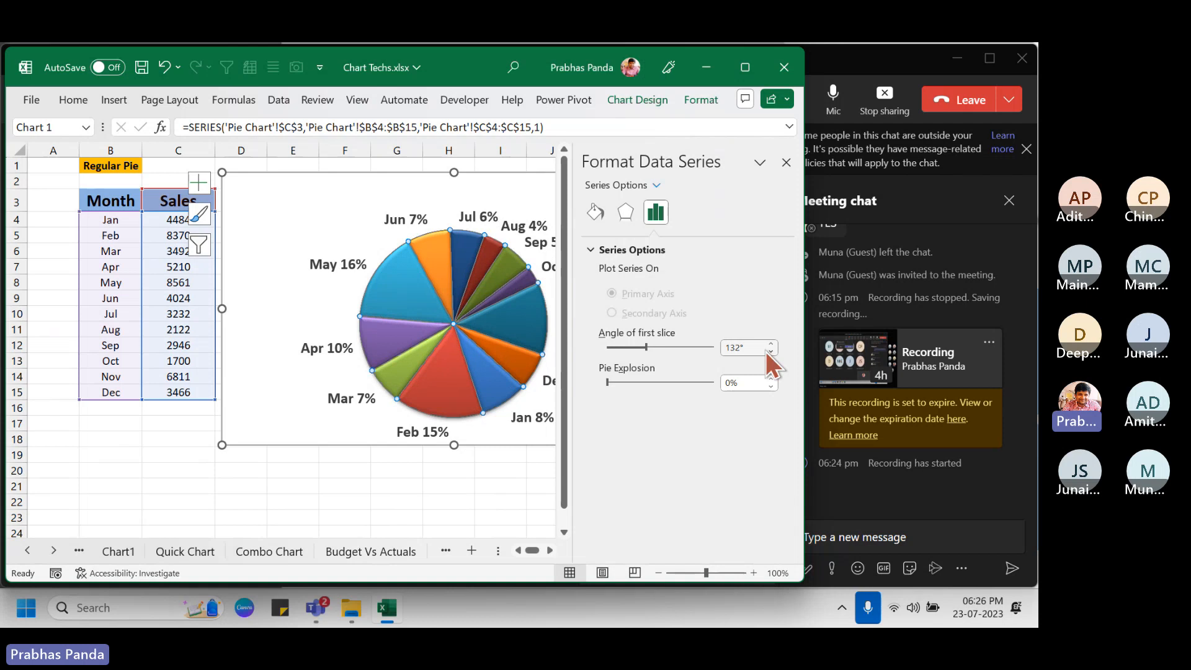
pyautogui.click(765, 352)
pyautogui.click(765, 352)
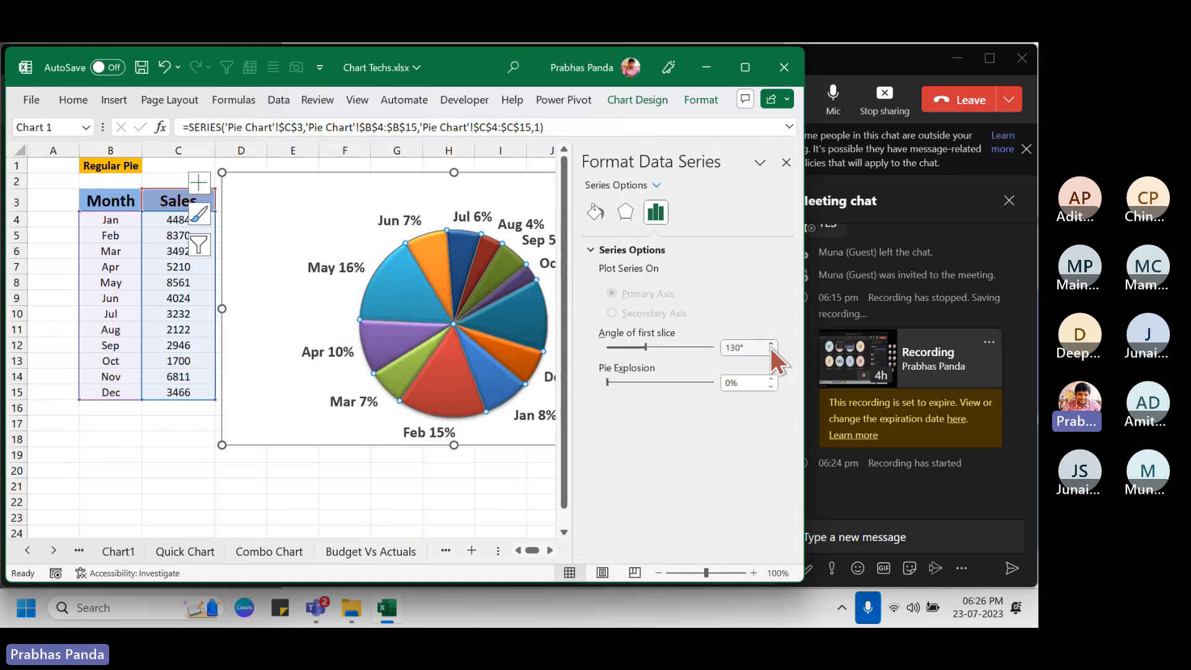
pyautogui.click(772, 343)
pyautogui.click(772, 344)
pyautogui.click(772, 343)
pyautogui.click(772, 343)
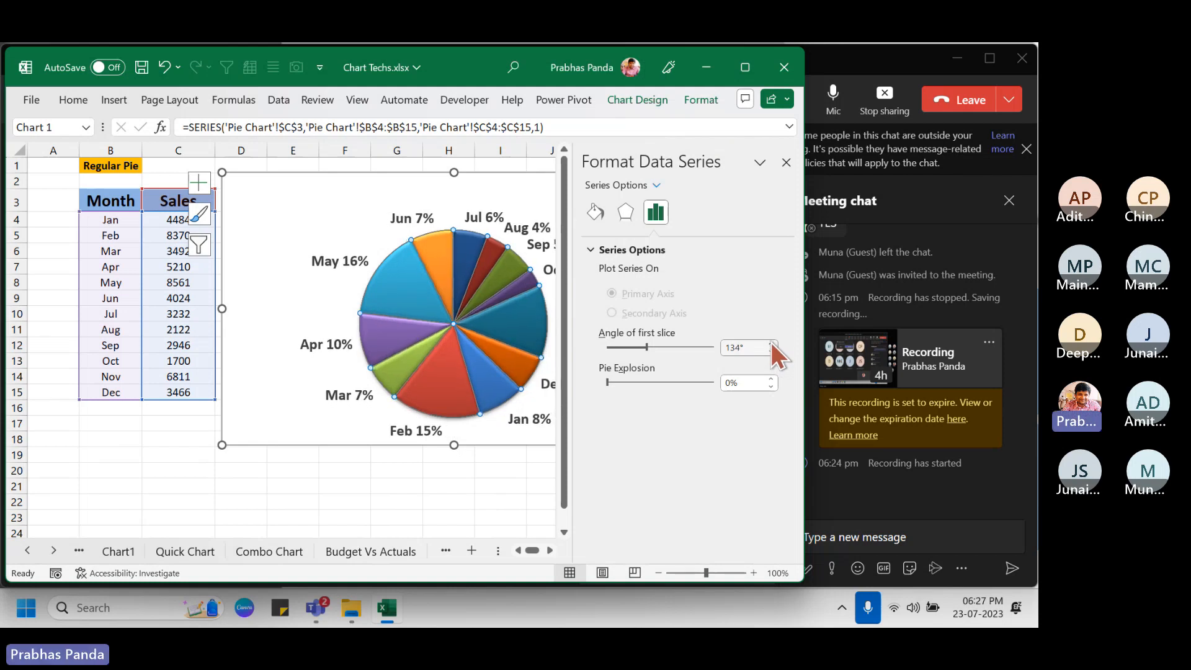
pyautogui.click(772, 343)
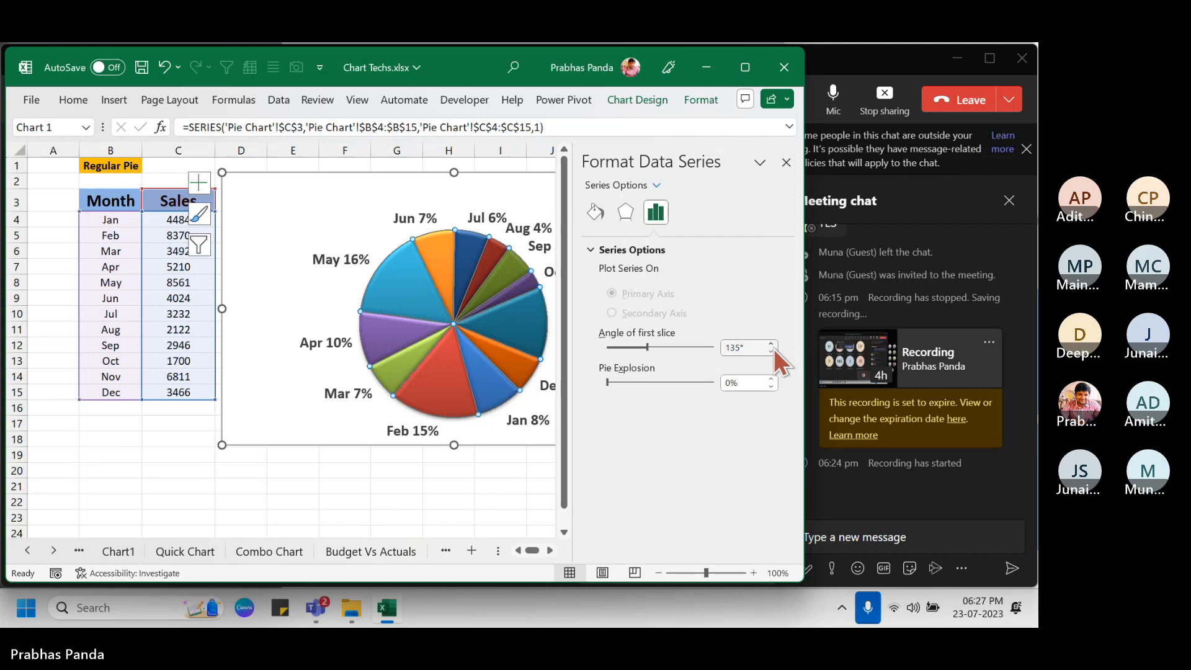
pyautogui.click(772, 345)
pyautogui.click(772, 352)
pyautogui.click(772, 352)
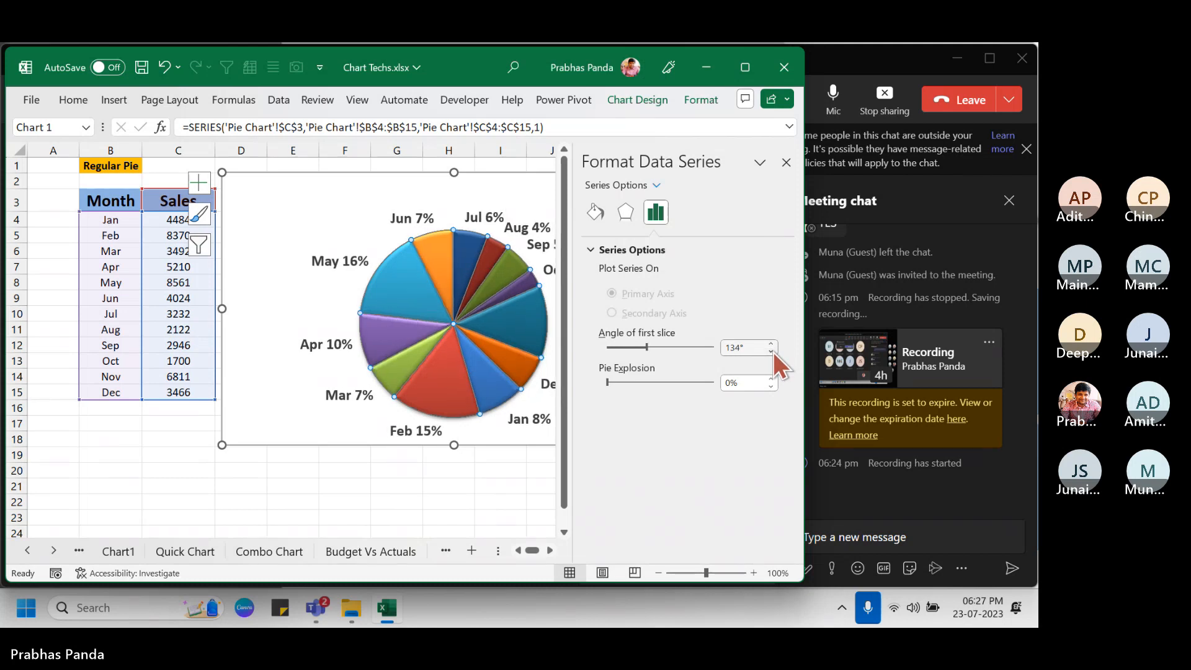
pyautogui.click(772, 352)
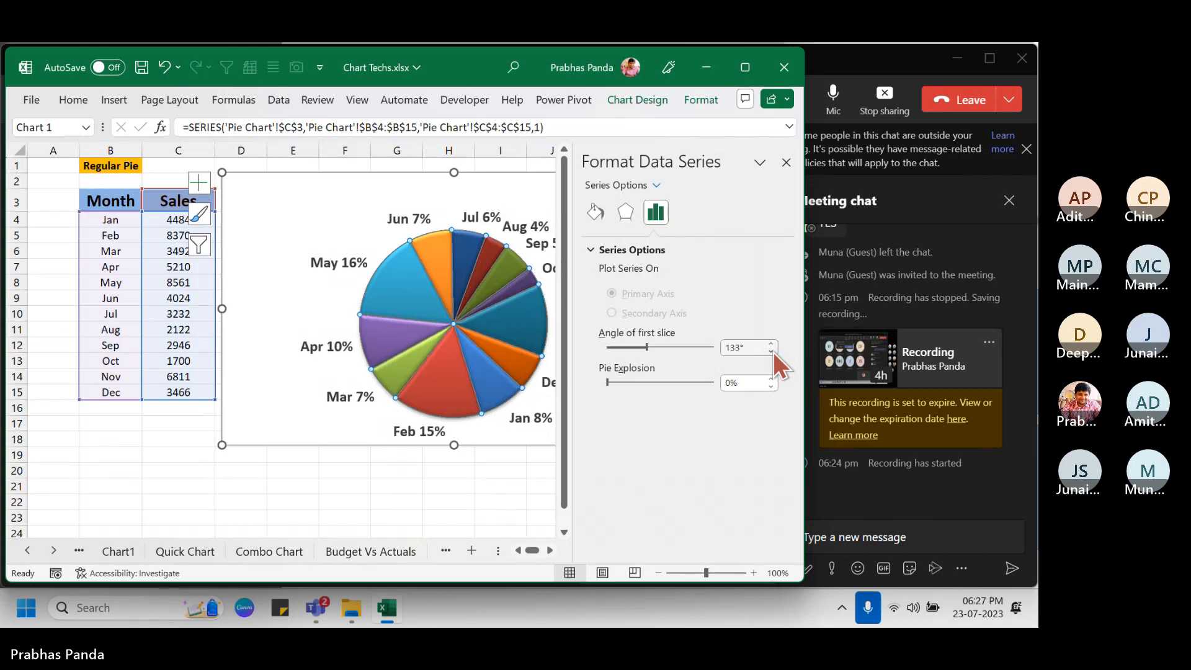
pyautogui.click(773, 352)
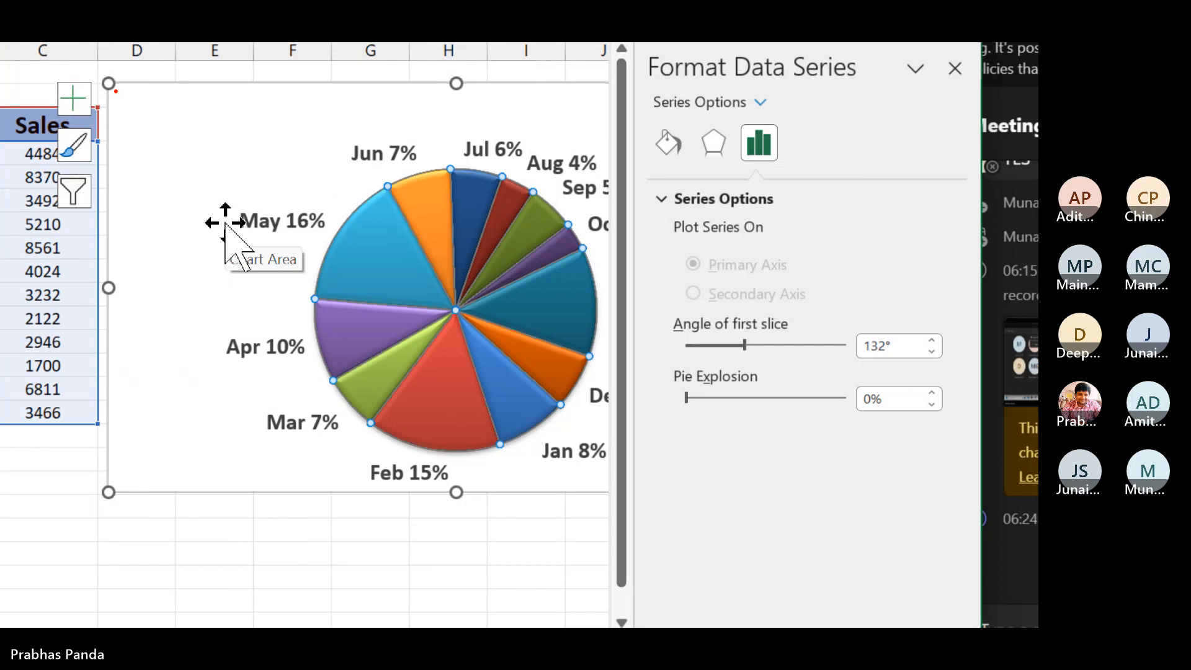
pyautogui.moveTo(117, 91); pyautogui.dragTo(335, 230)
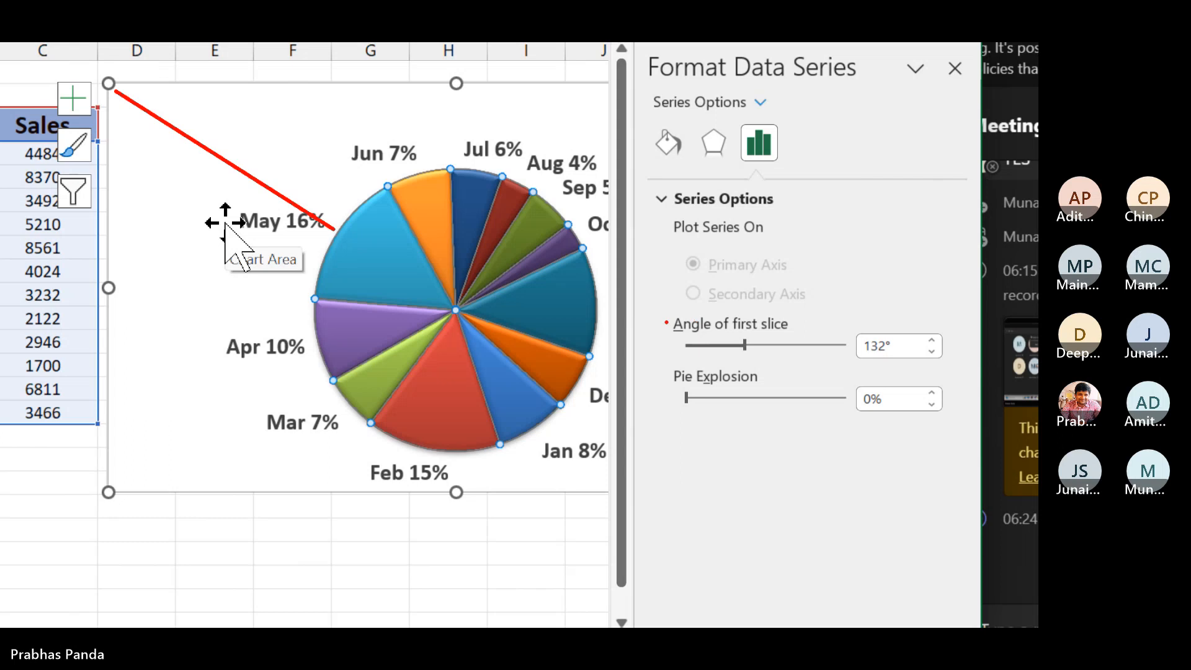
pyautogui.moveTo(664, 314); pyautogui.dragTo(843, 378)
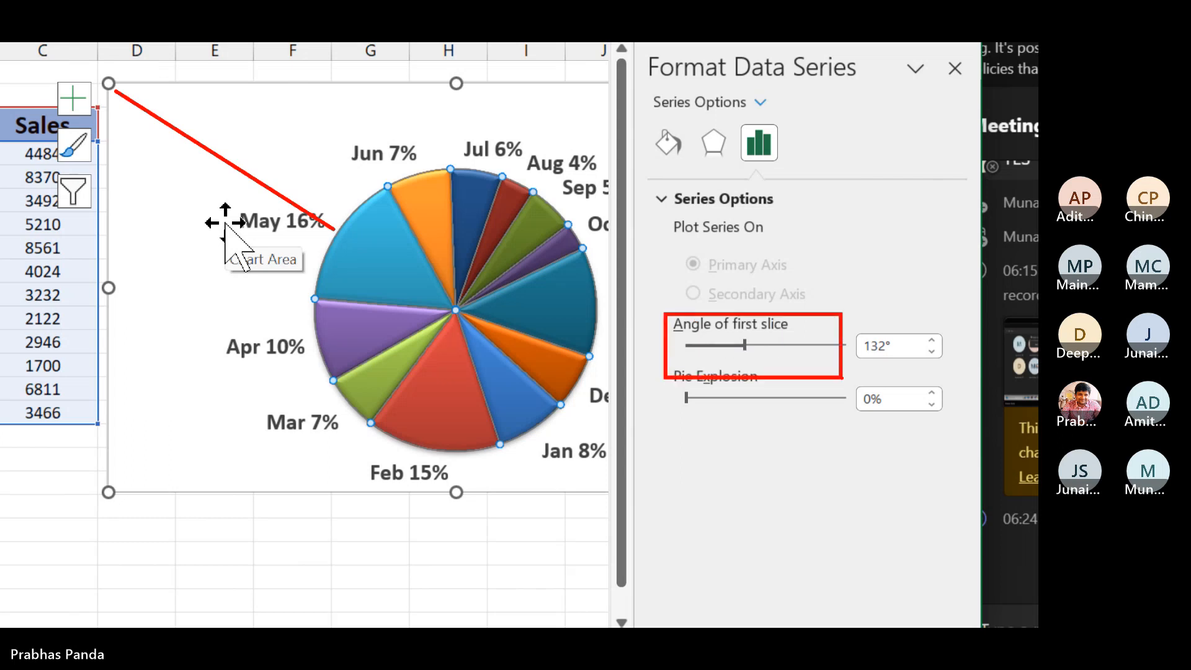
pyautogui.moveTo(855, 325); pyautogui.dragTo(904, 370)
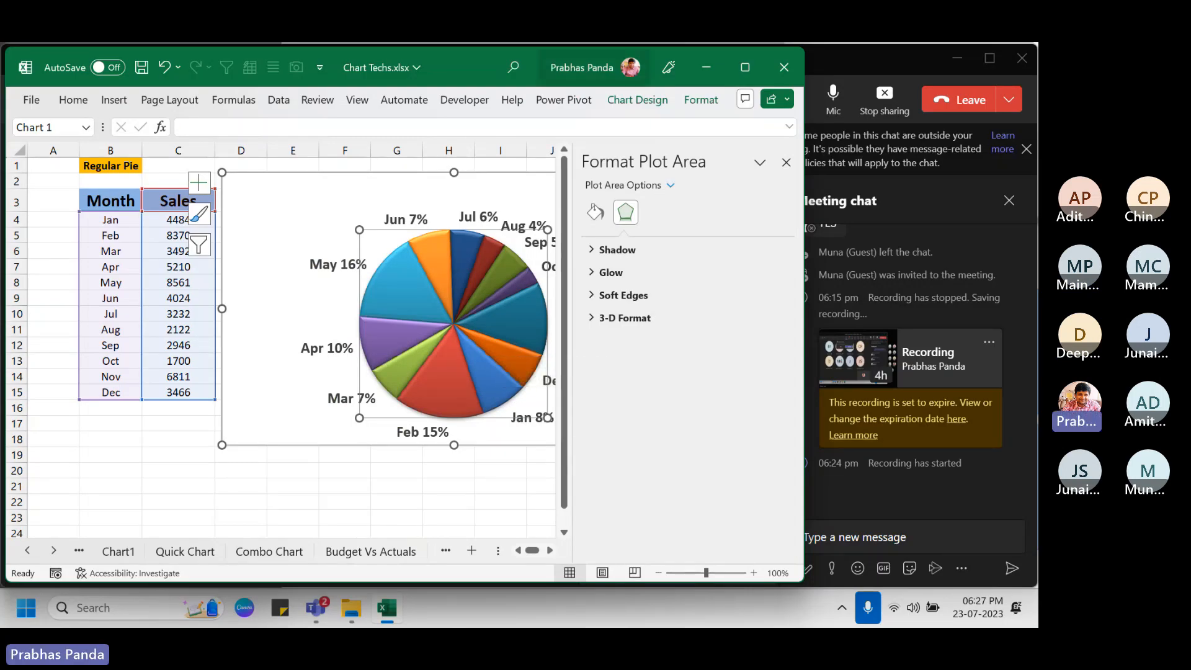
pyautogui.press('Escape')
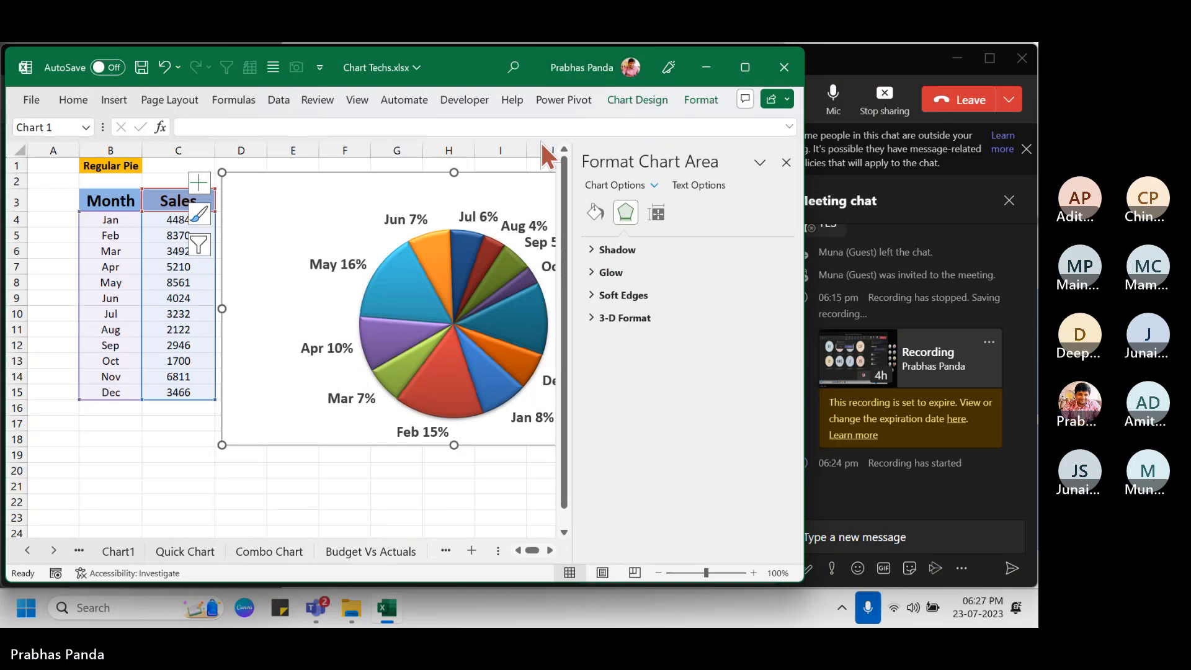
# Step: Close the chart formatting options and deselect the pie chart by selecting an empty cell below it
pyautogui.click(135, 470)
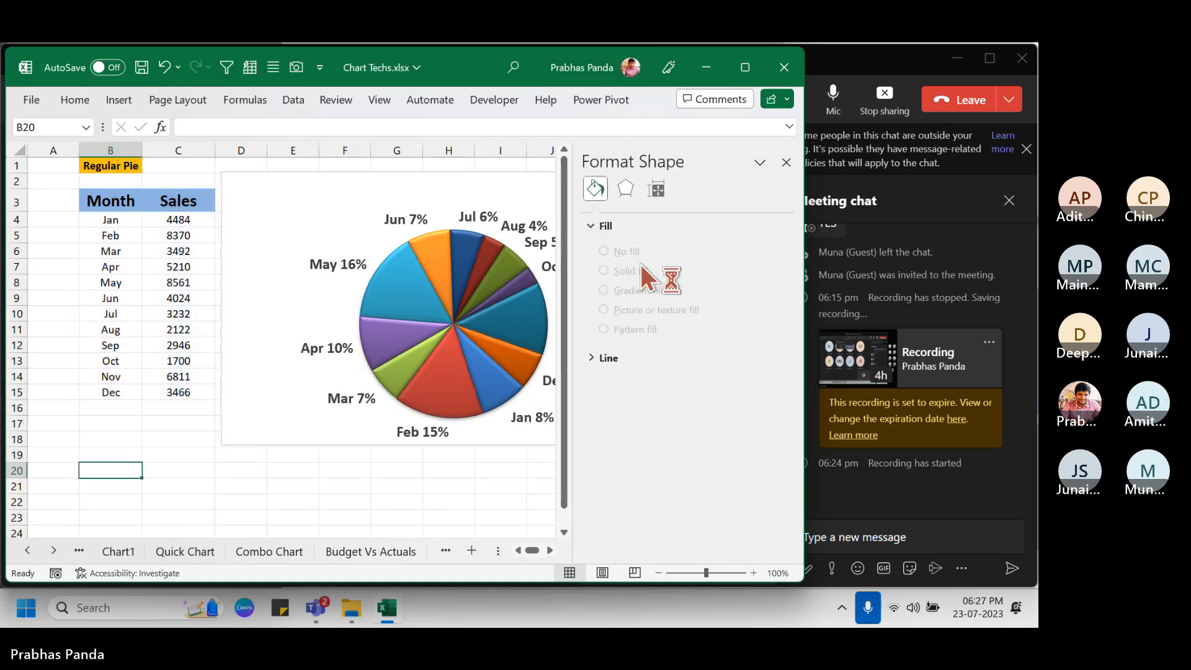
pyautogui.click(786, 164)
pyautogui.click(361, 185)
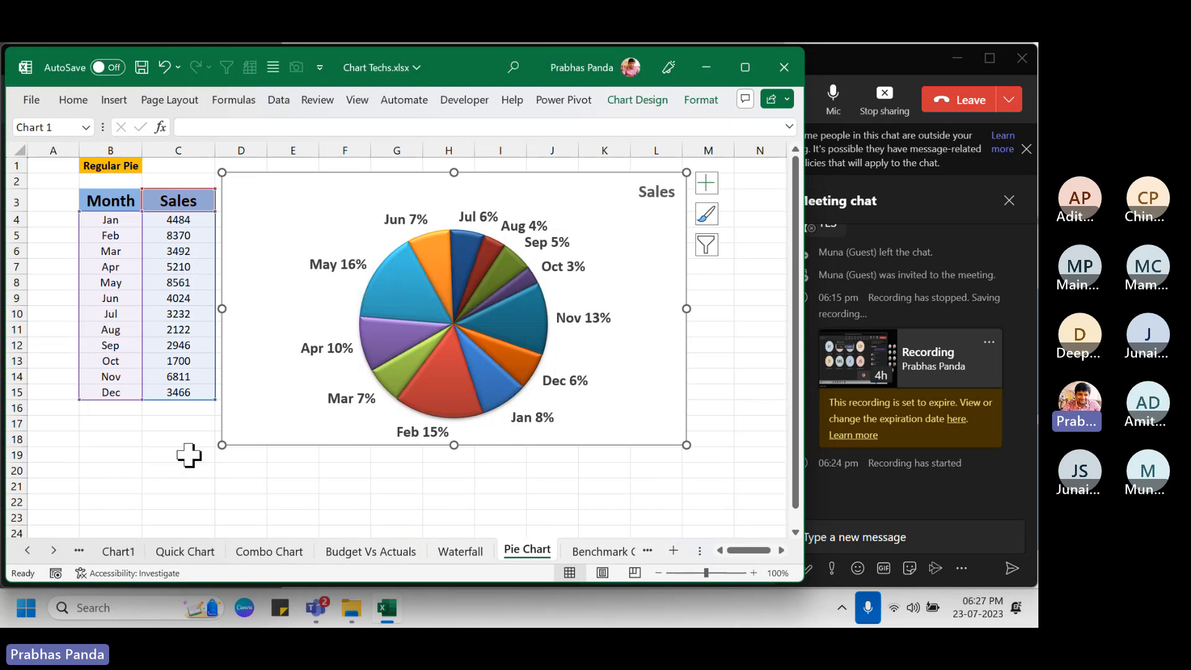
pyautogui.click(133, 469)
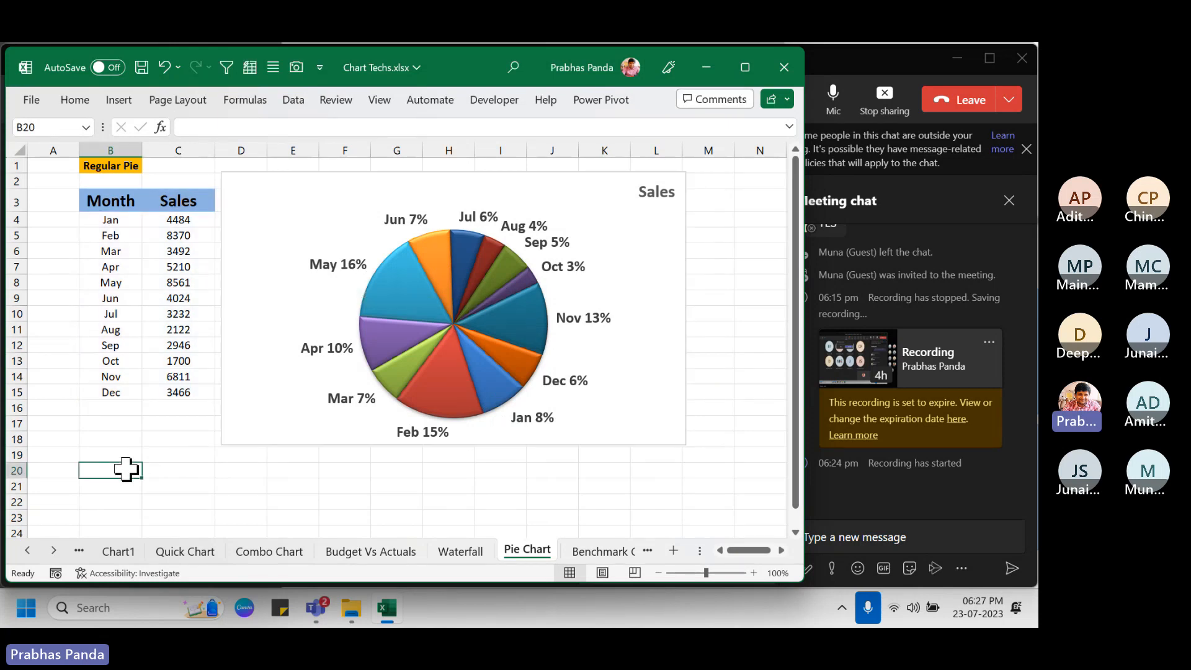
pyautogui.click(237, 489)
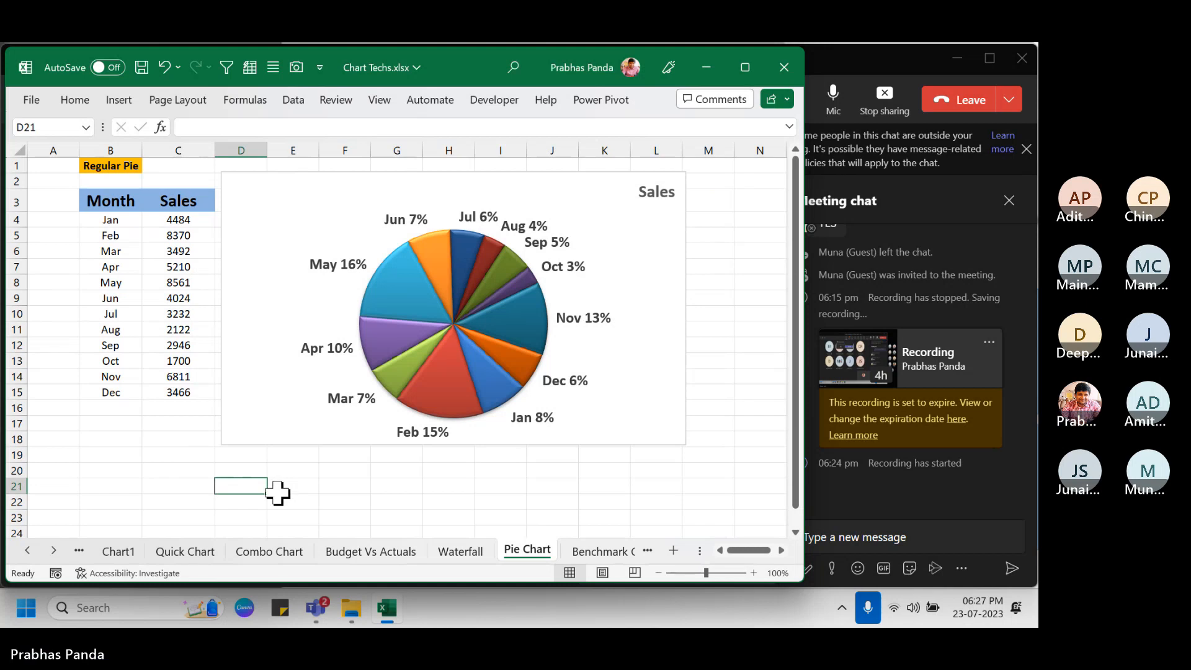
# Step: Select only the May slice and pull it out of the pie toward the chart's upper-left area
pyautogui.click(400, 280)
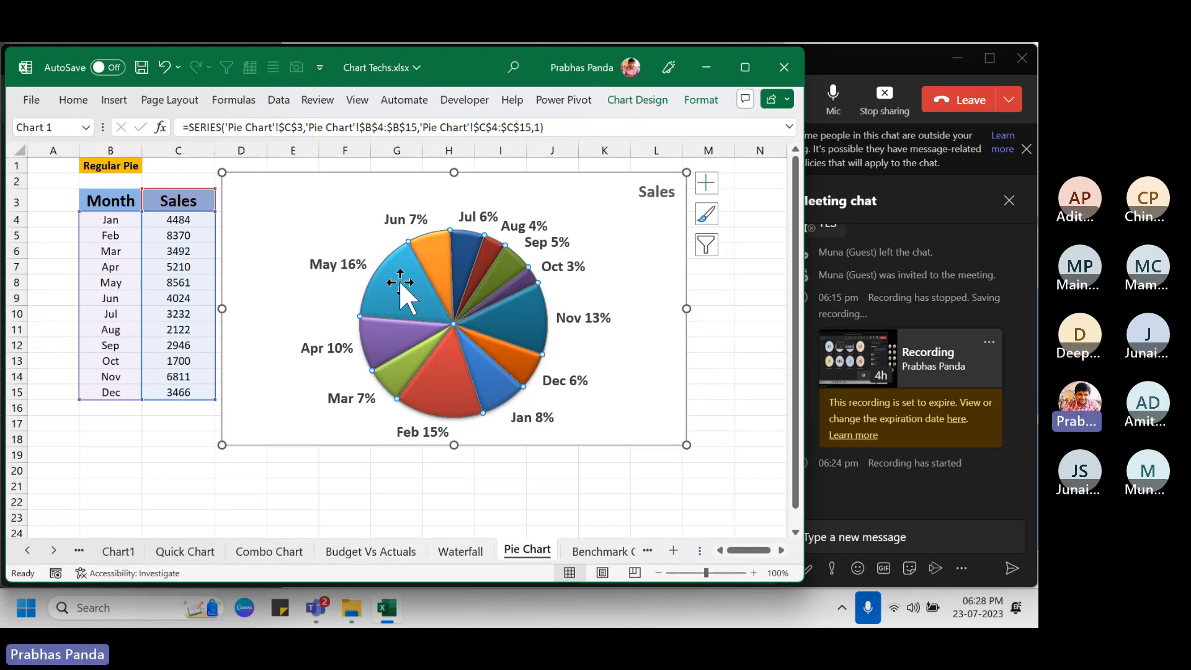
pyautogui.click(399, 281)
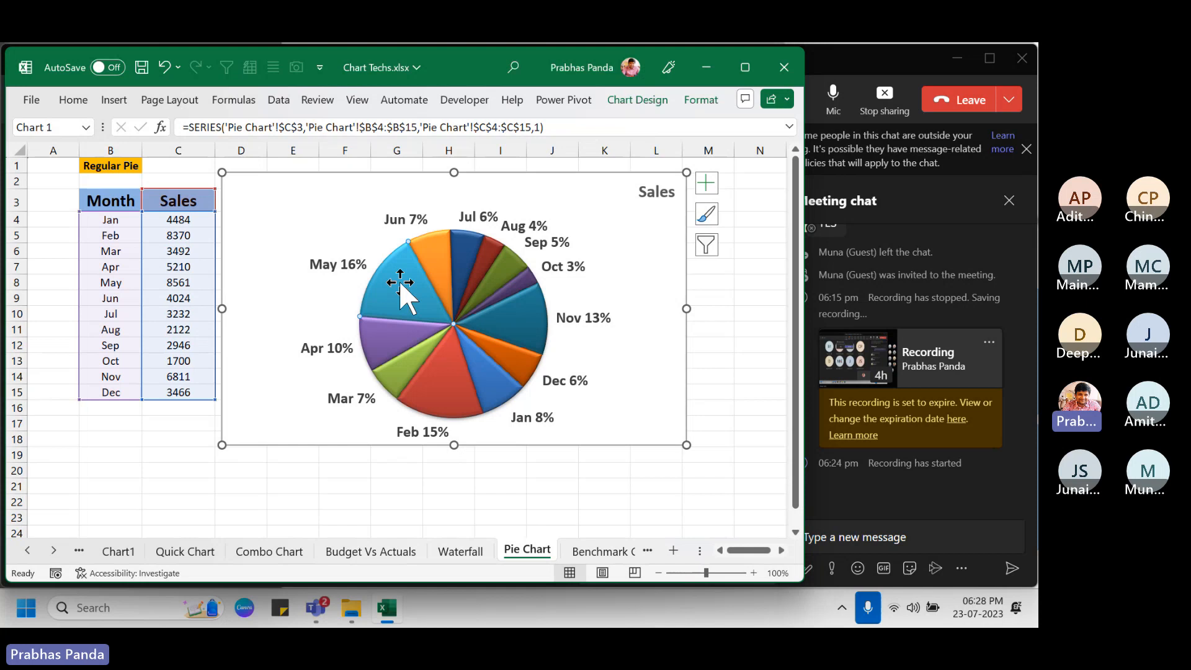
pyautogui.moveTo(400, 280); pyautogui.dragTo(302, 259)
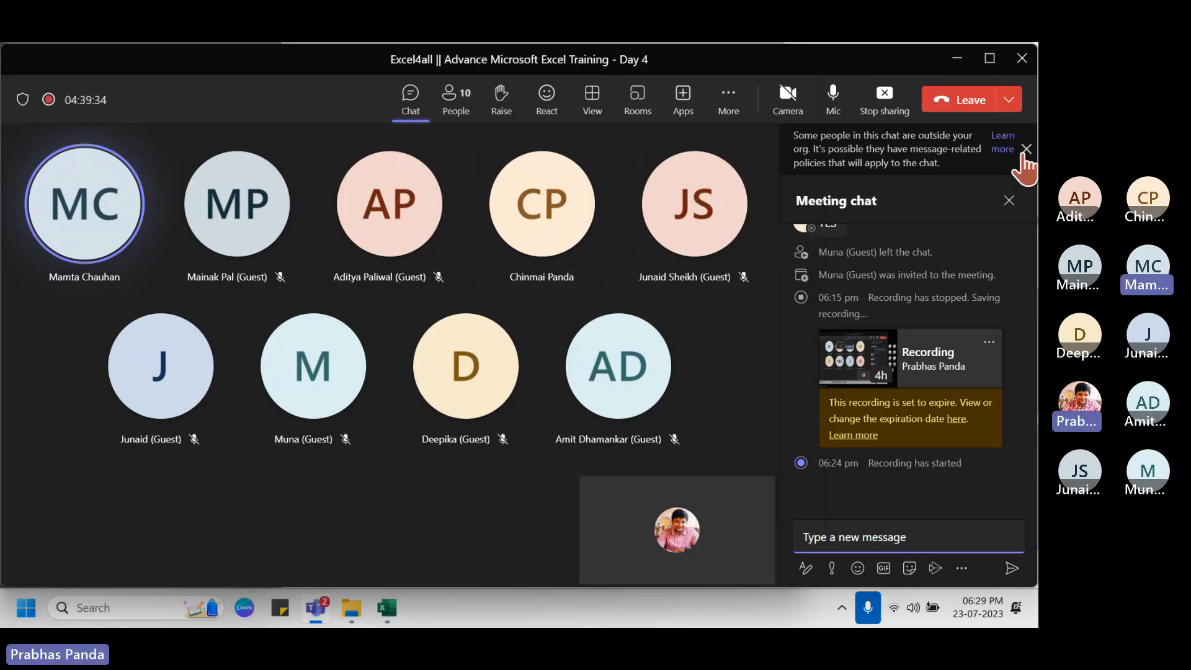
# Step: Dismiss the external-participants notice in the Teams meeting and close the meeting chat
pyautogui.click(1025, 151)
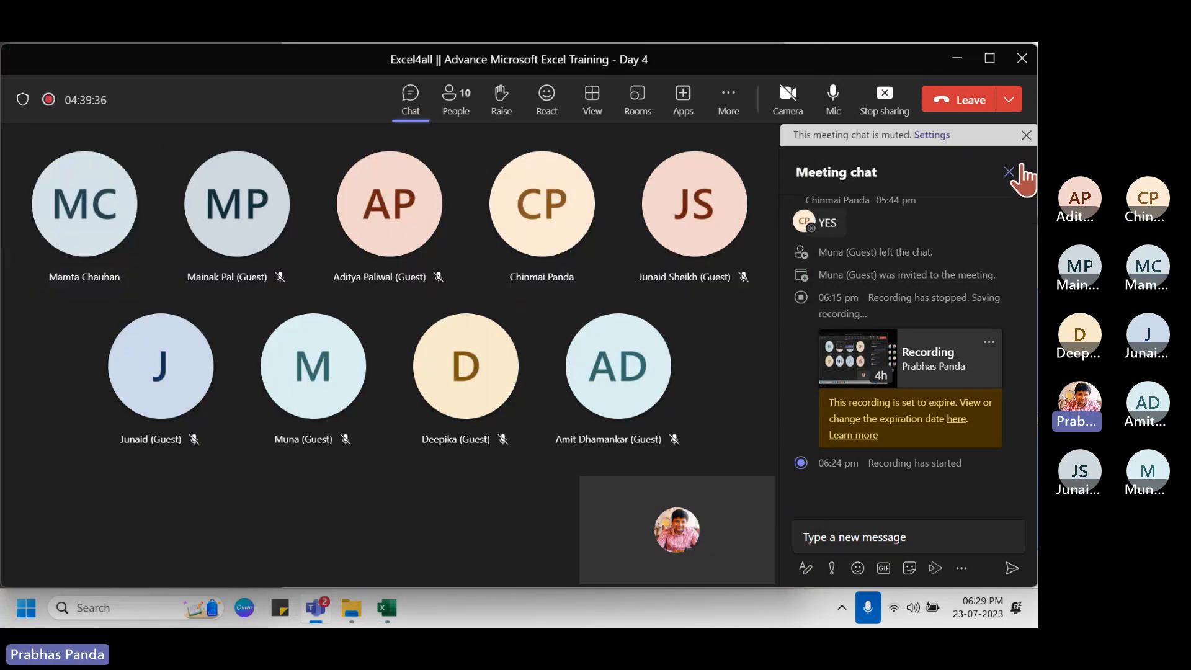
pyautogui.click(1019, 168)
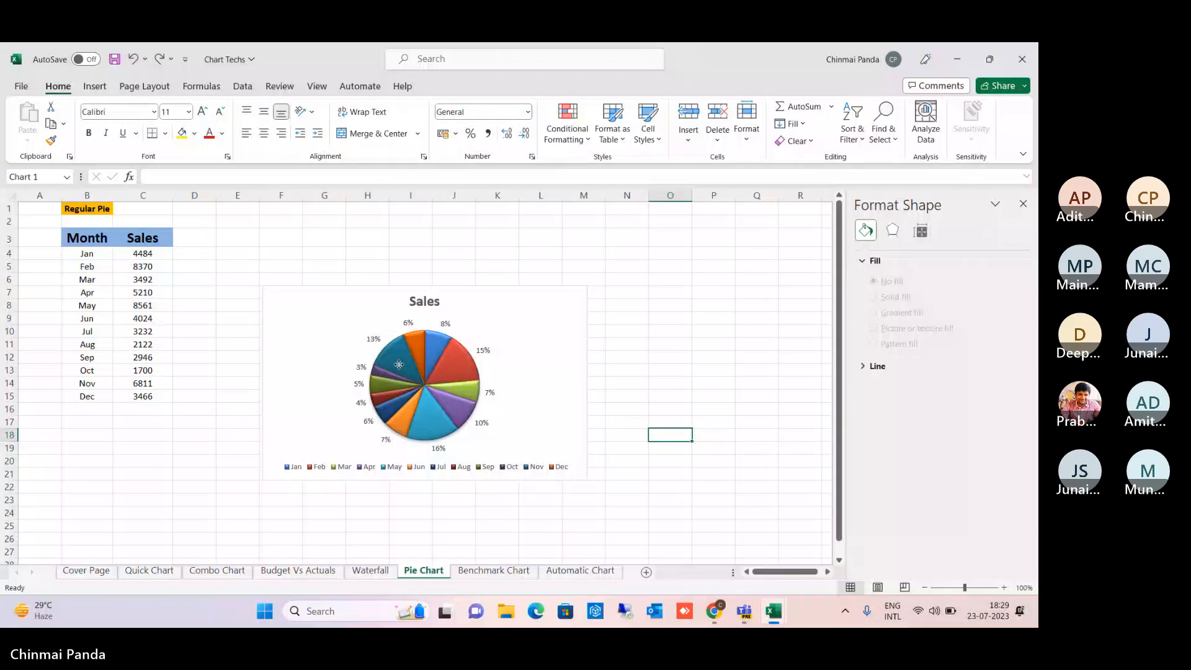
# Step: Try pulling the Nov slice out of the pie by about 80% and undo the explosion
pyautogui.click(399, 366)
pyautogui.click(399, 366)
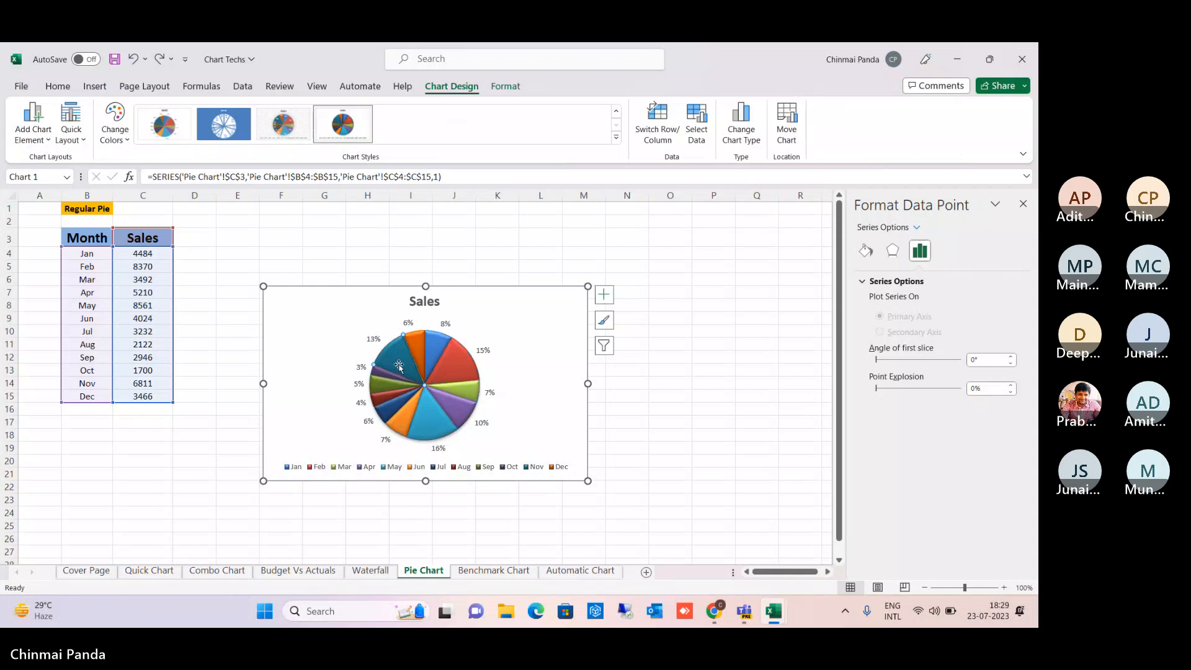
pyautogui.moveTo(399, 366); pyautogui.dragTo(366, 332)
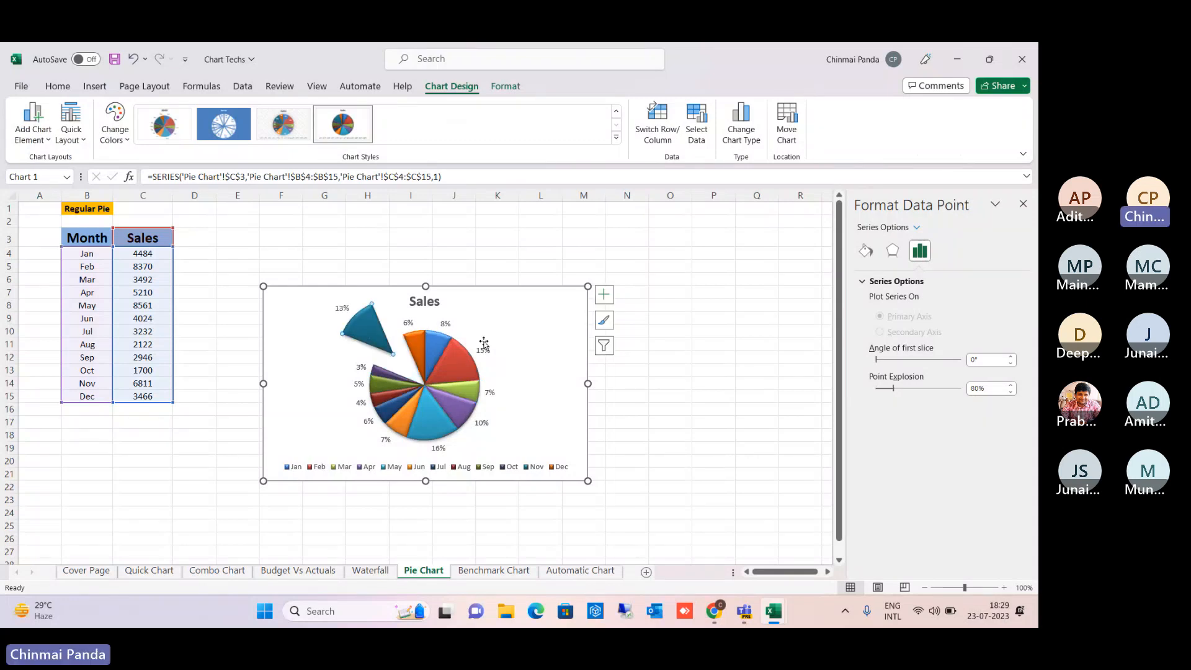
pyautogui.click(483, 465)
pyautogui.click(471, 411)
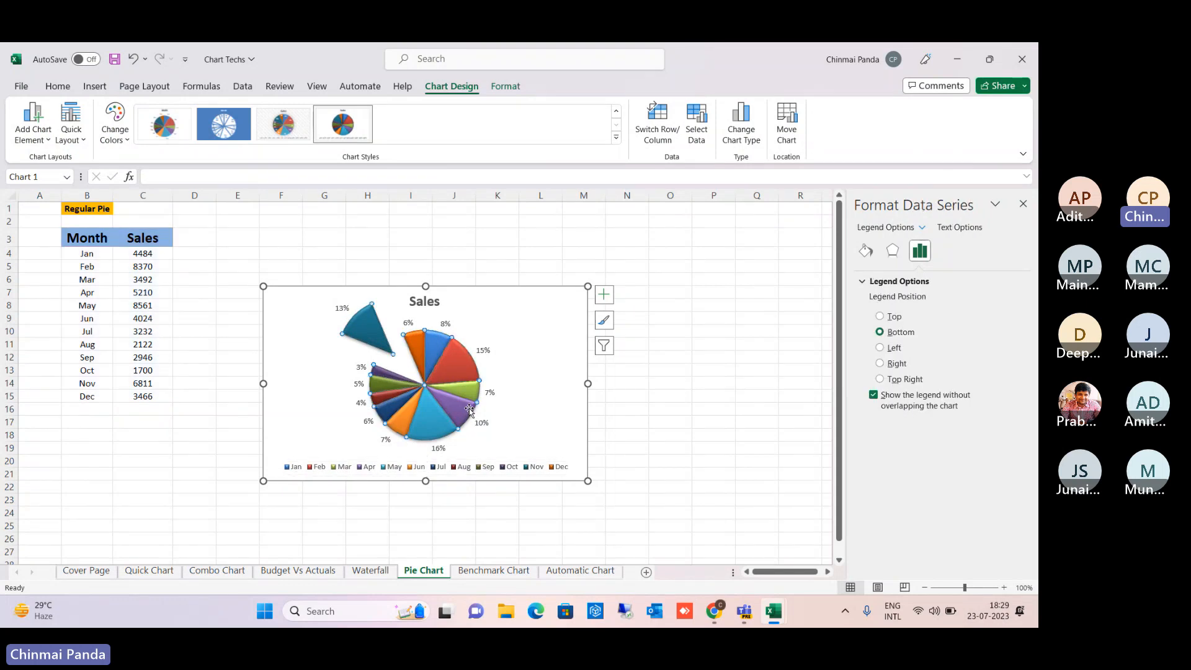
pyautogui.click(493, 407)
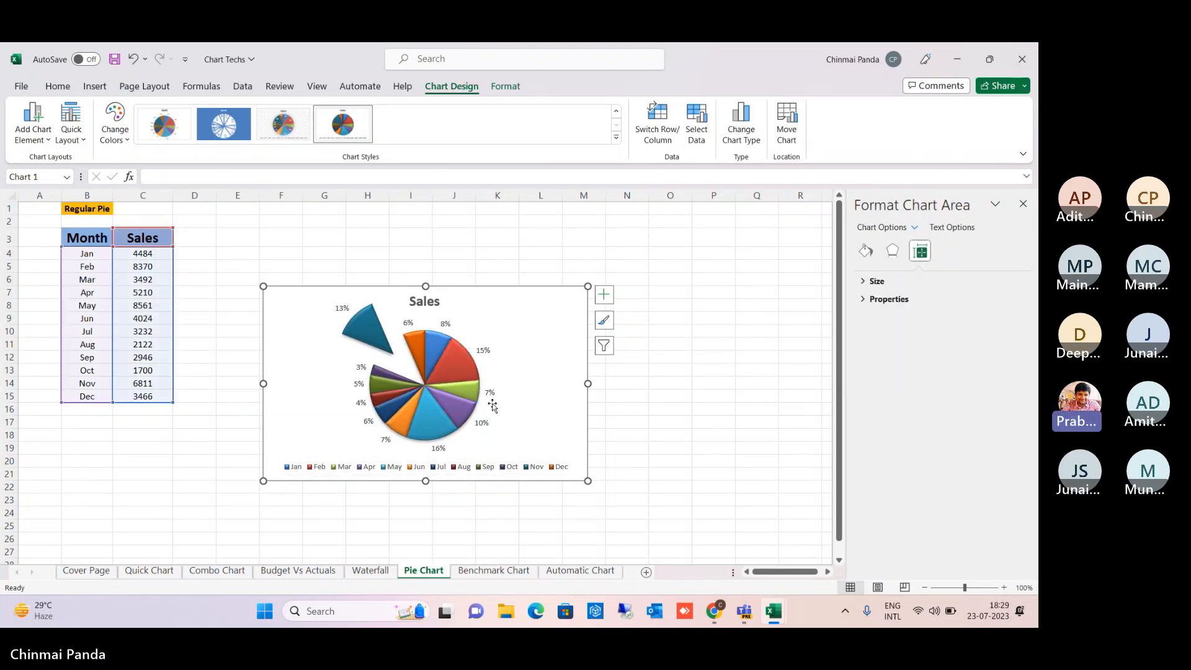
pyautogui.hotkey('ctrl', 'z')
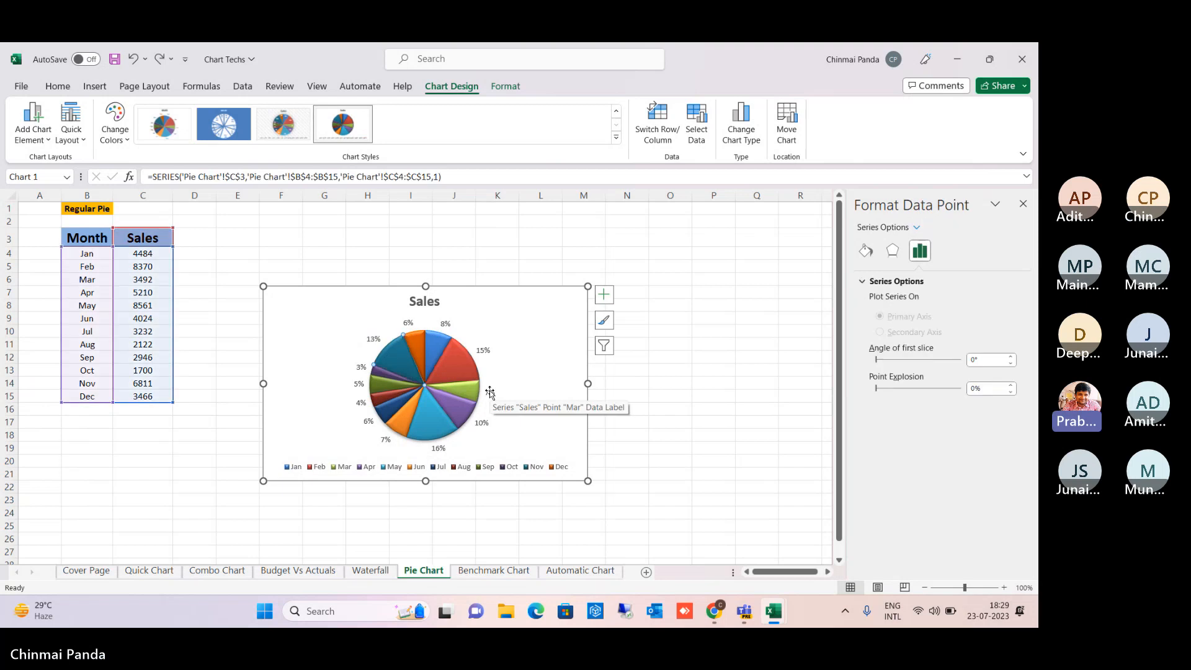
pyautogui.click(604, 295)
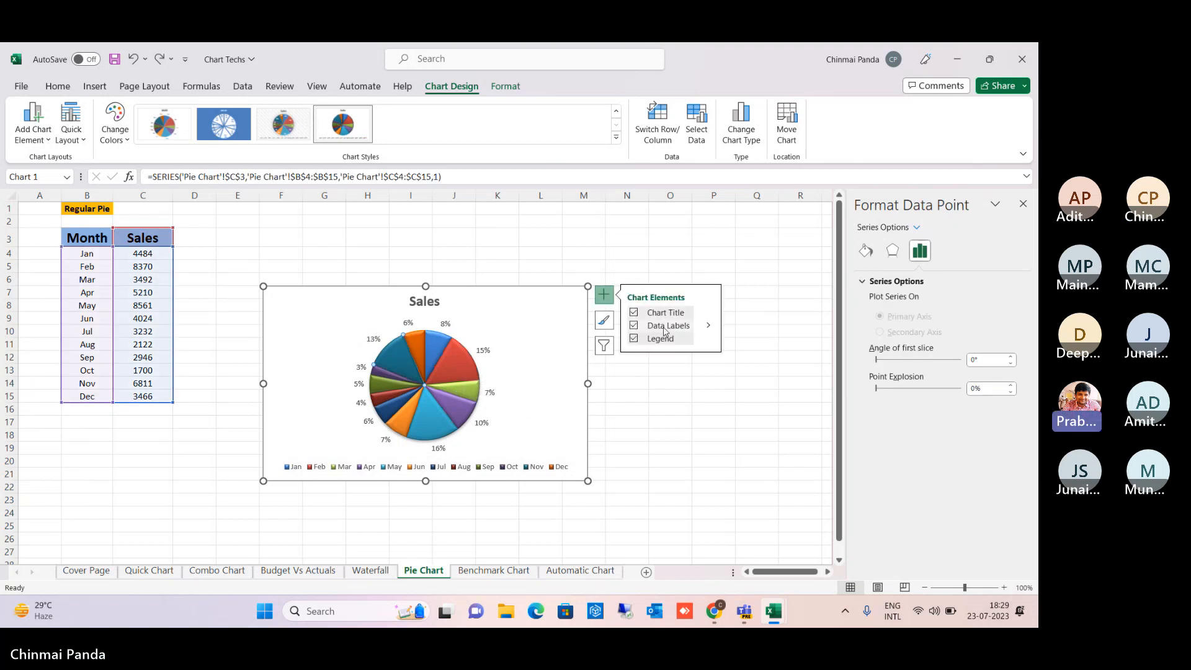
pyautogui.click(480, 351)
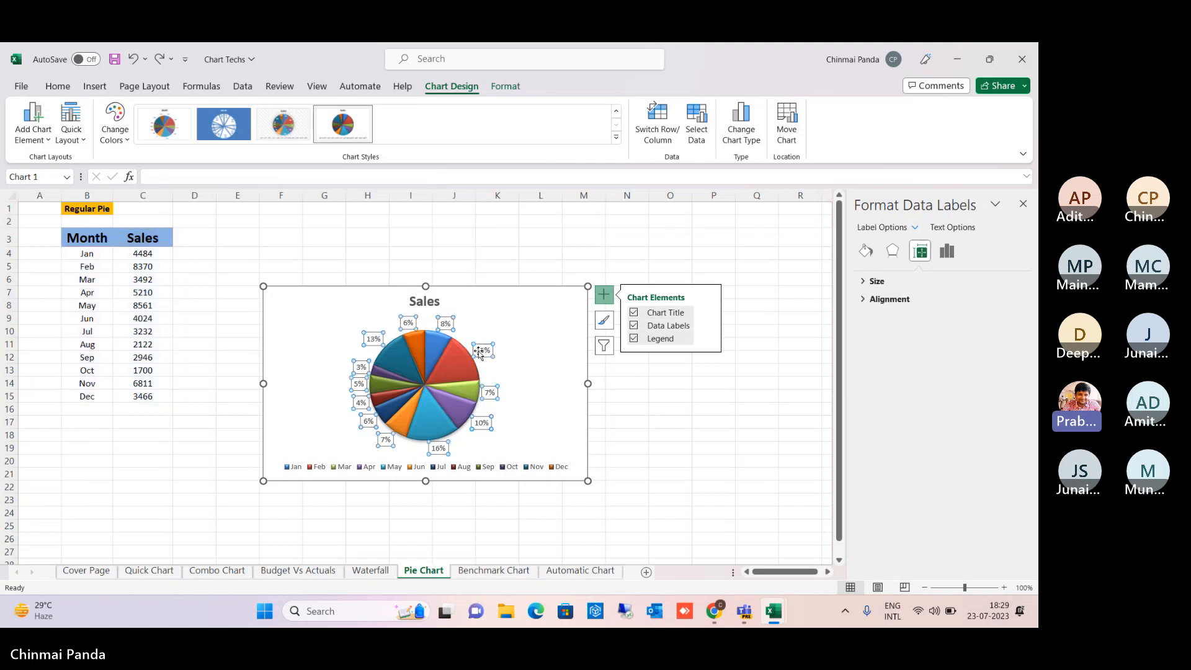
pyautogui.rightClick(479, 353)
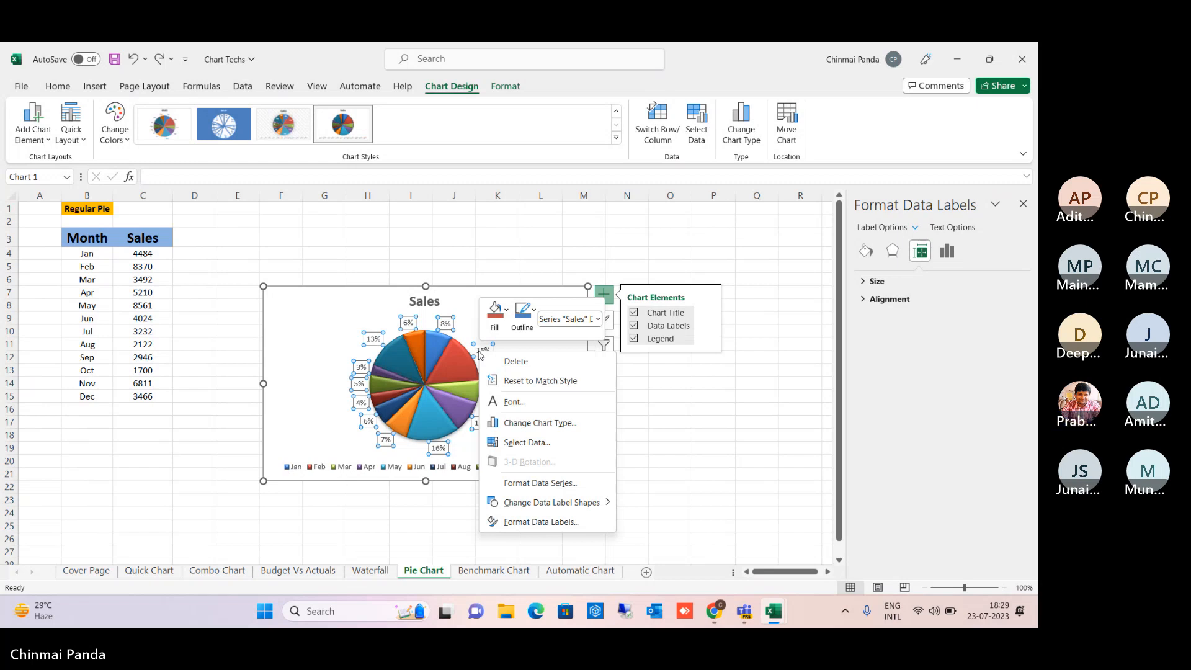
pyautogui.press('Escape')
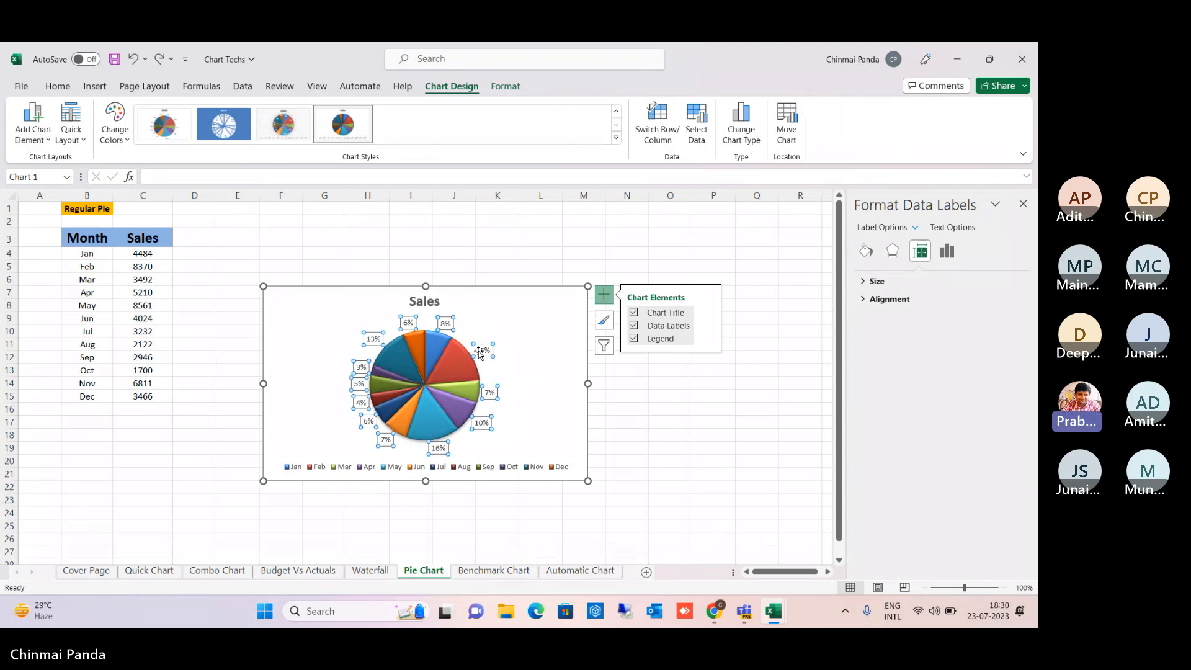
pyautogui.click(652, 403)
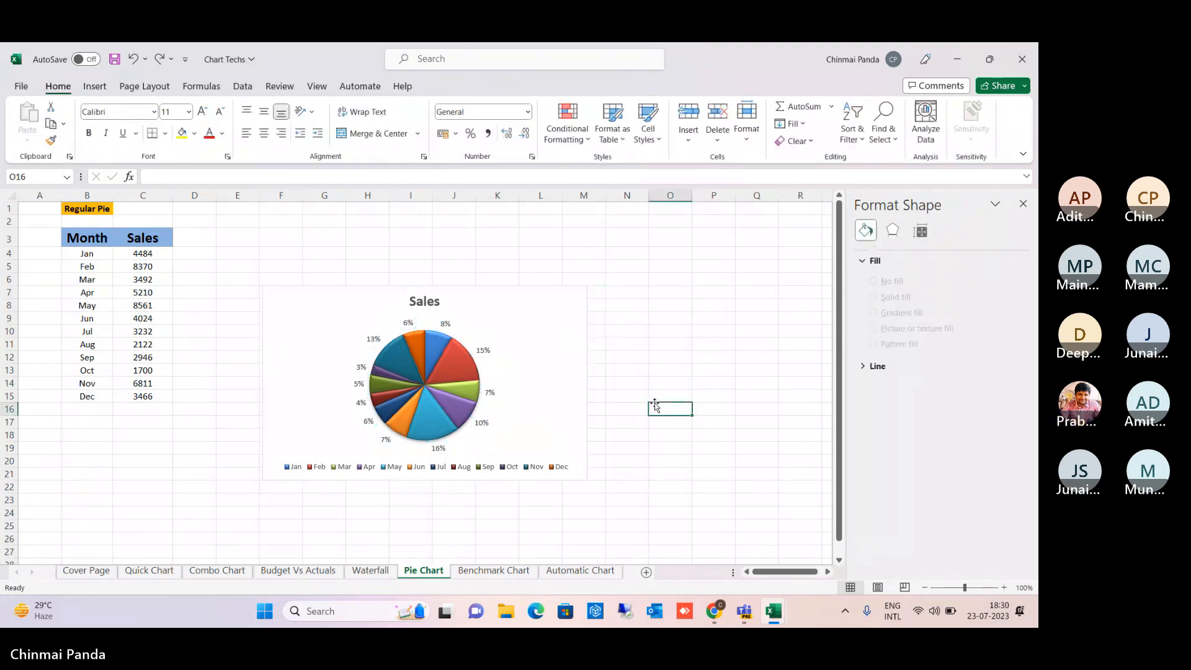
# Step: Add the category name to the pie chart's percentage data labels and deselect the chart
pyautogui.click(484, 350)
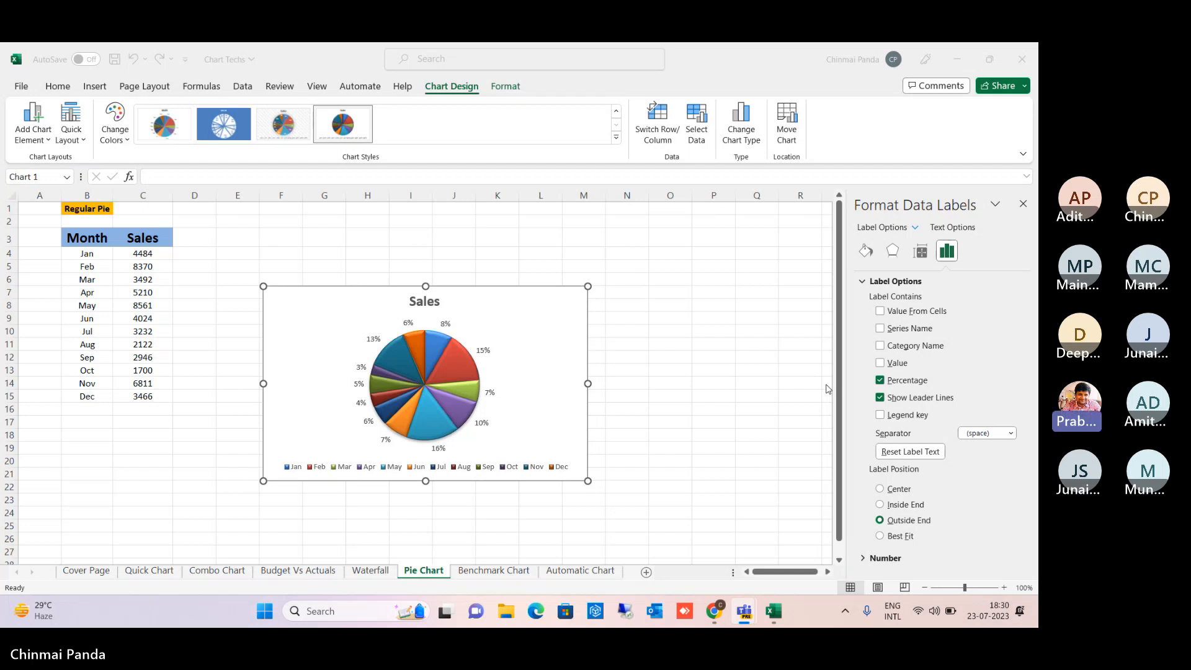
pyautogui.click(882, 348)
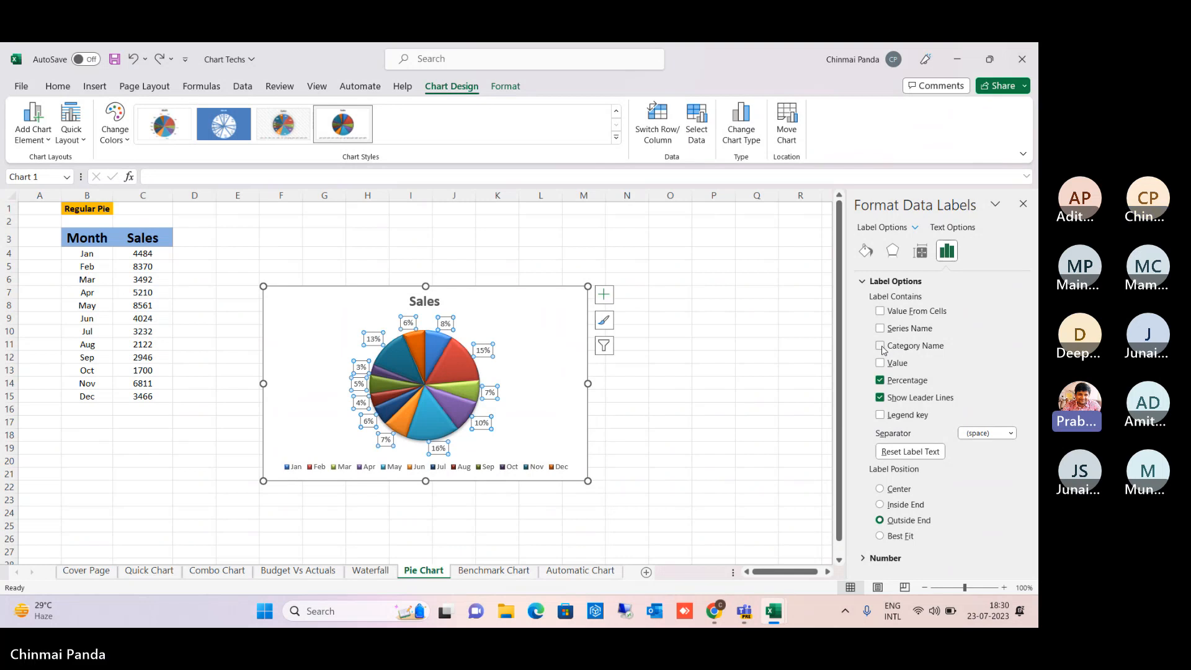
pyautogui.click(881, 346)
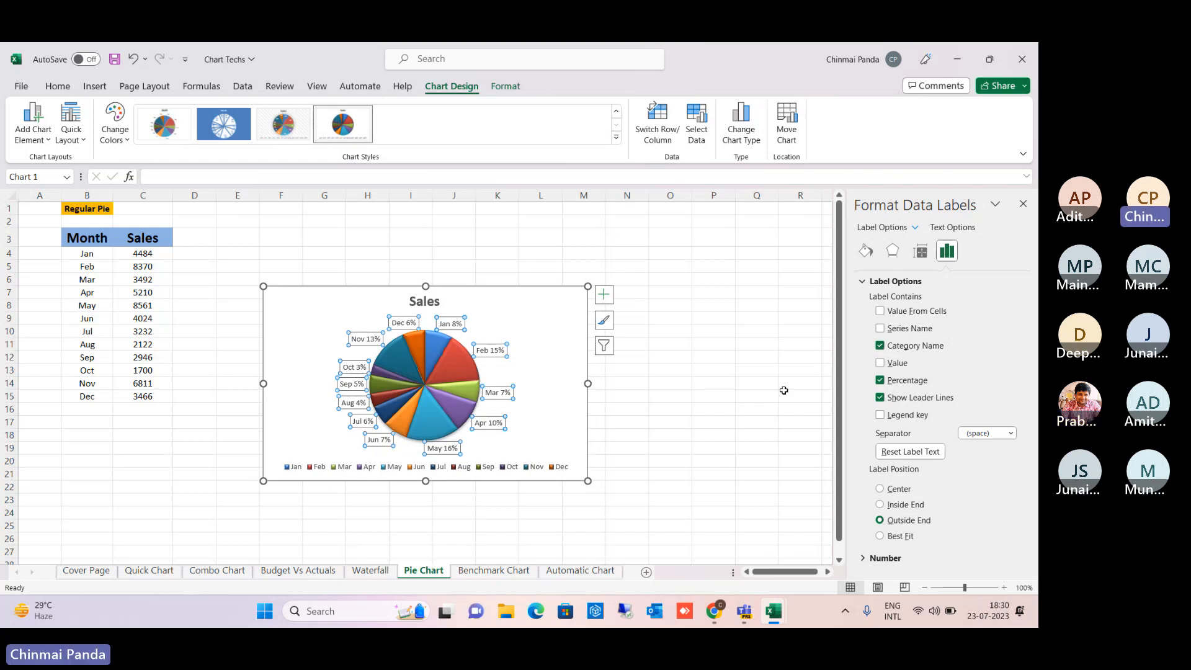
pyautogui.click(762, 406)
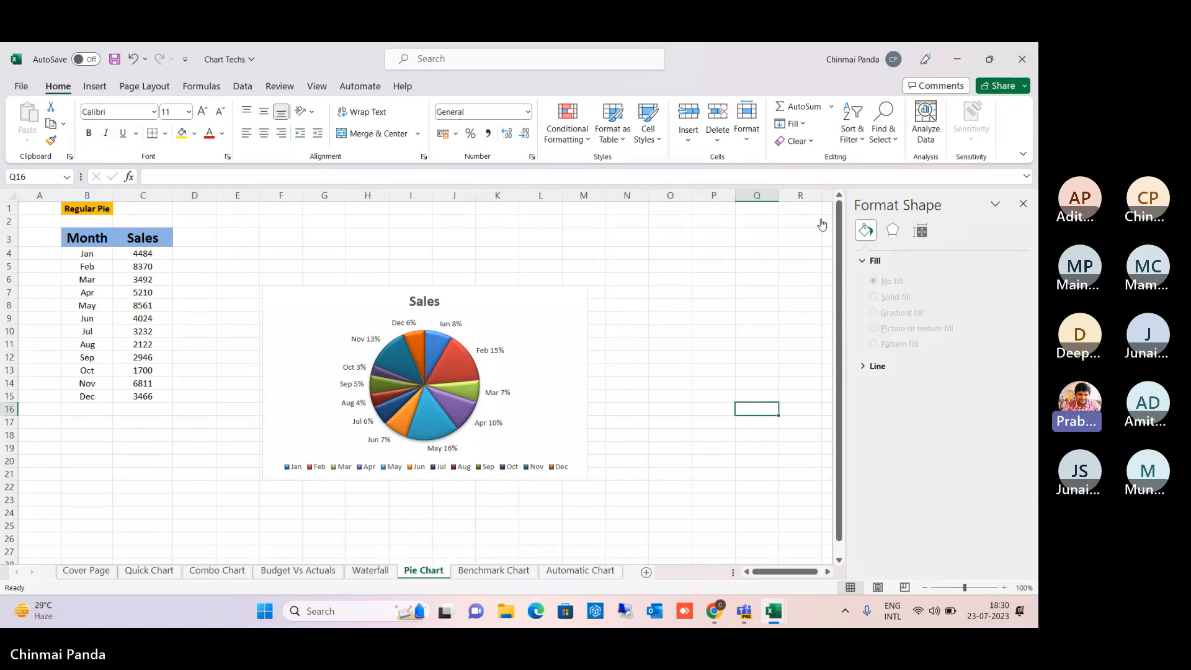
# Step: Switch to the Teams meeting and stop sharing the screen
pyautogui.hotkey('alt', 'Tab')
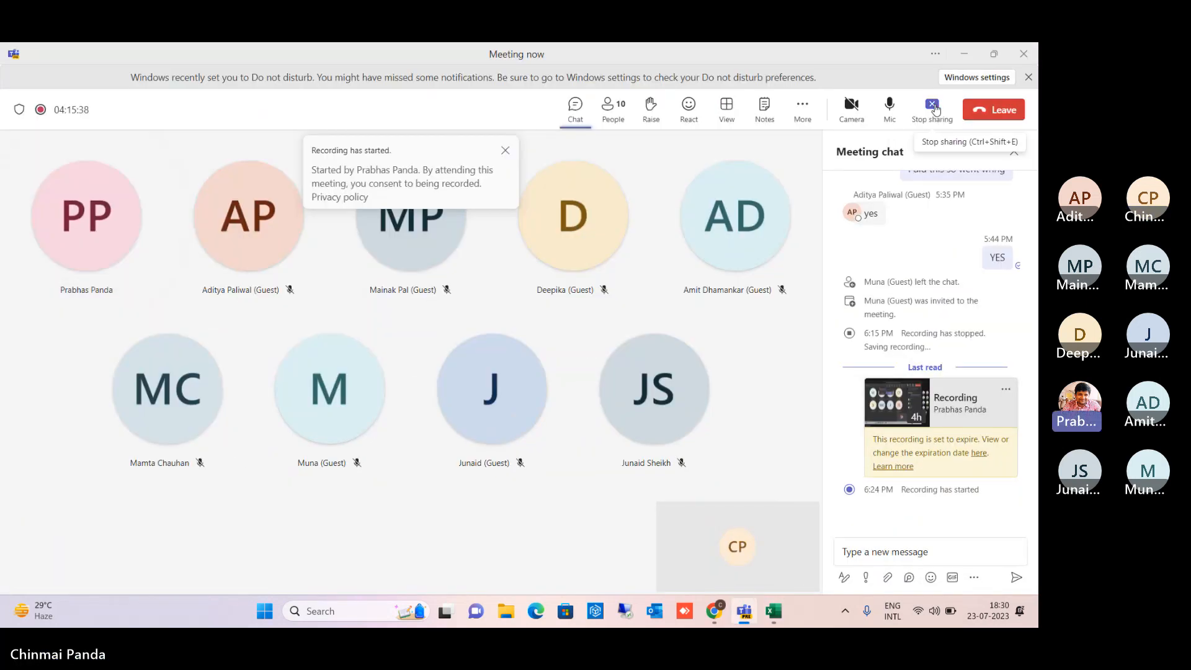
pyautogui.click(934, 106)
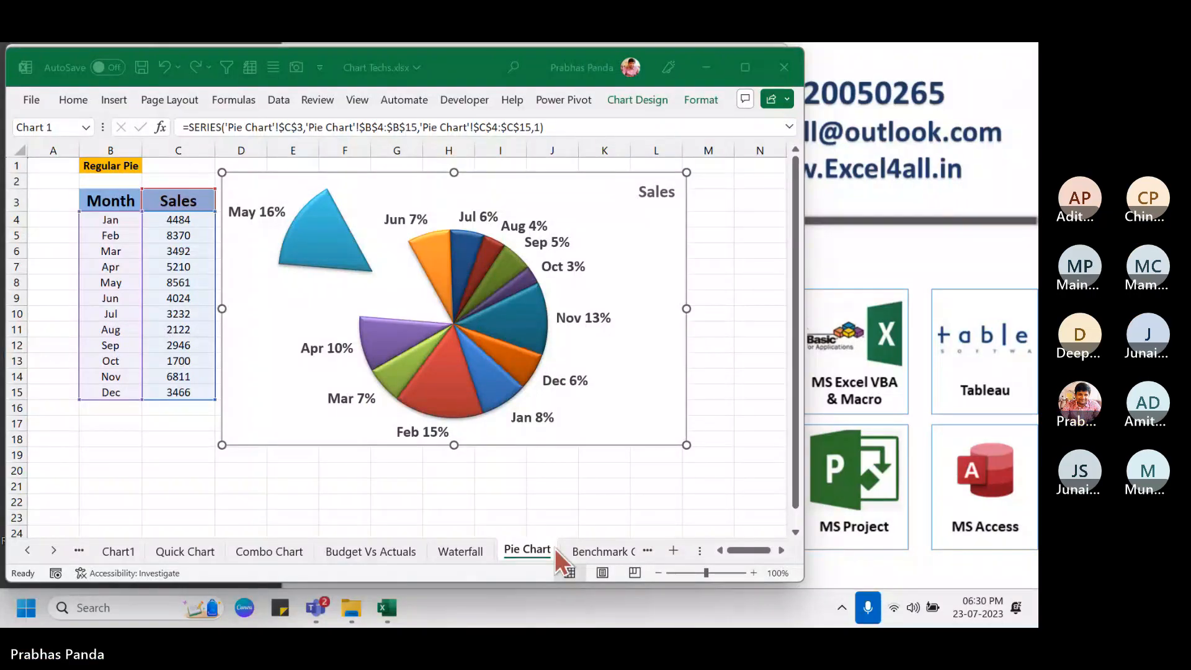
# Step: Open the Benchmark Chart sheet and move its chart slightly up and left, next to the data table
pyautogui.click(555, 550)
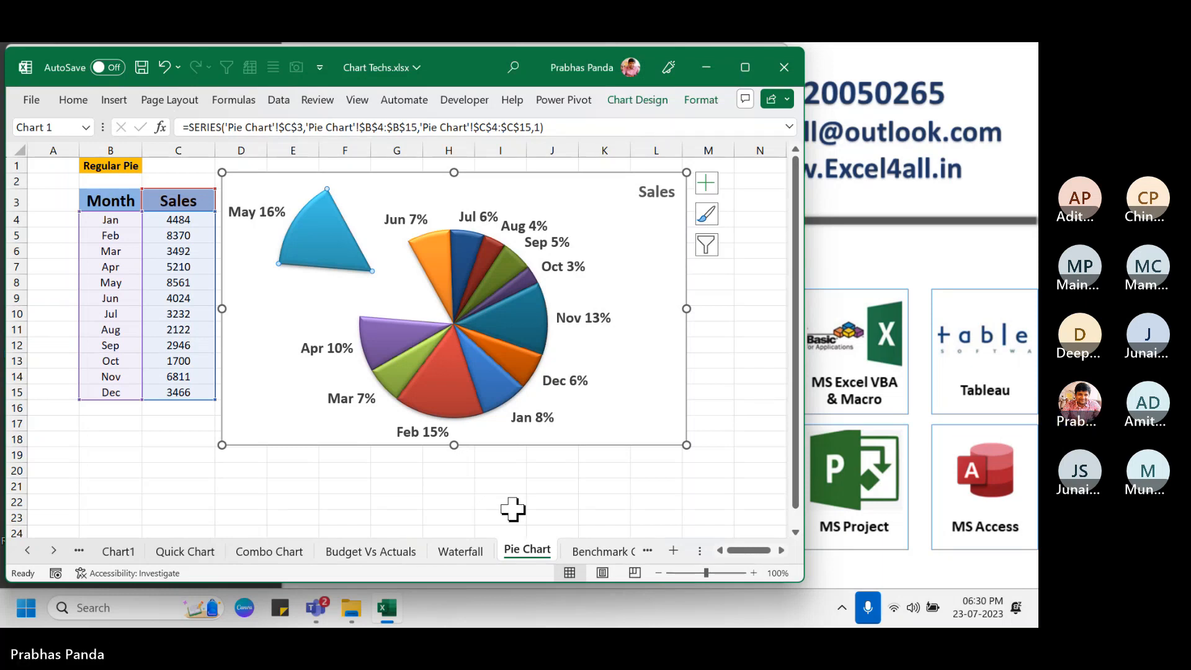
pyautogui.click(596, 552)
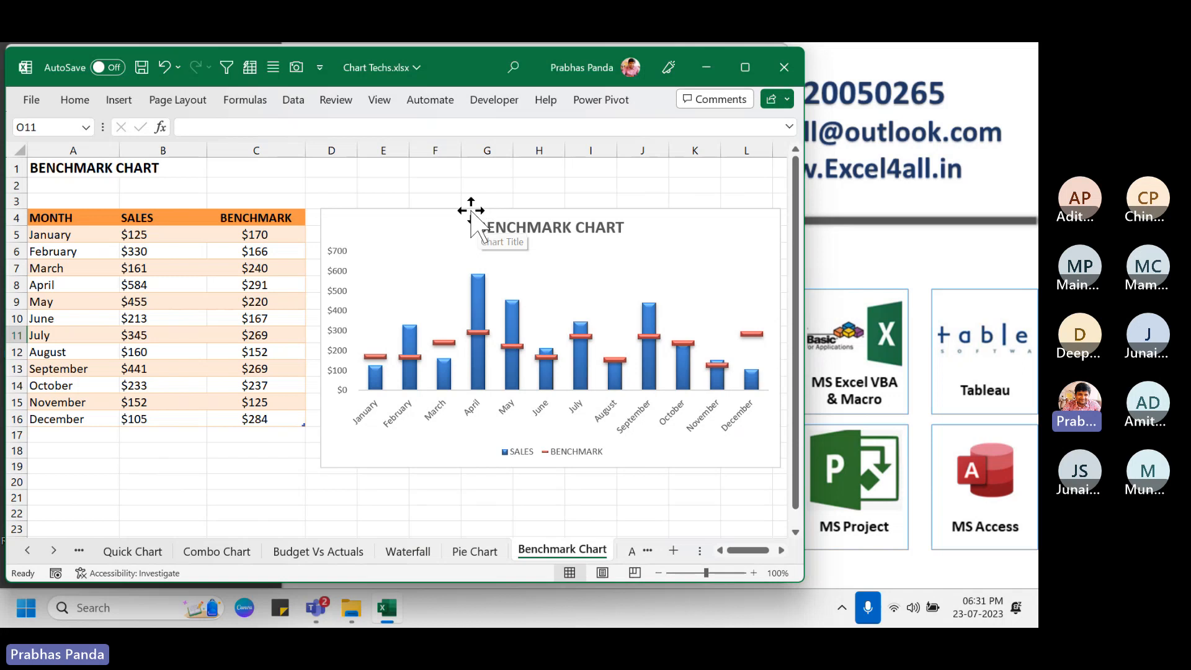
pyautogui.moveTo(469, 210); pyautogui.dragTo(457, 205)
pyautogui.click(245, 173)
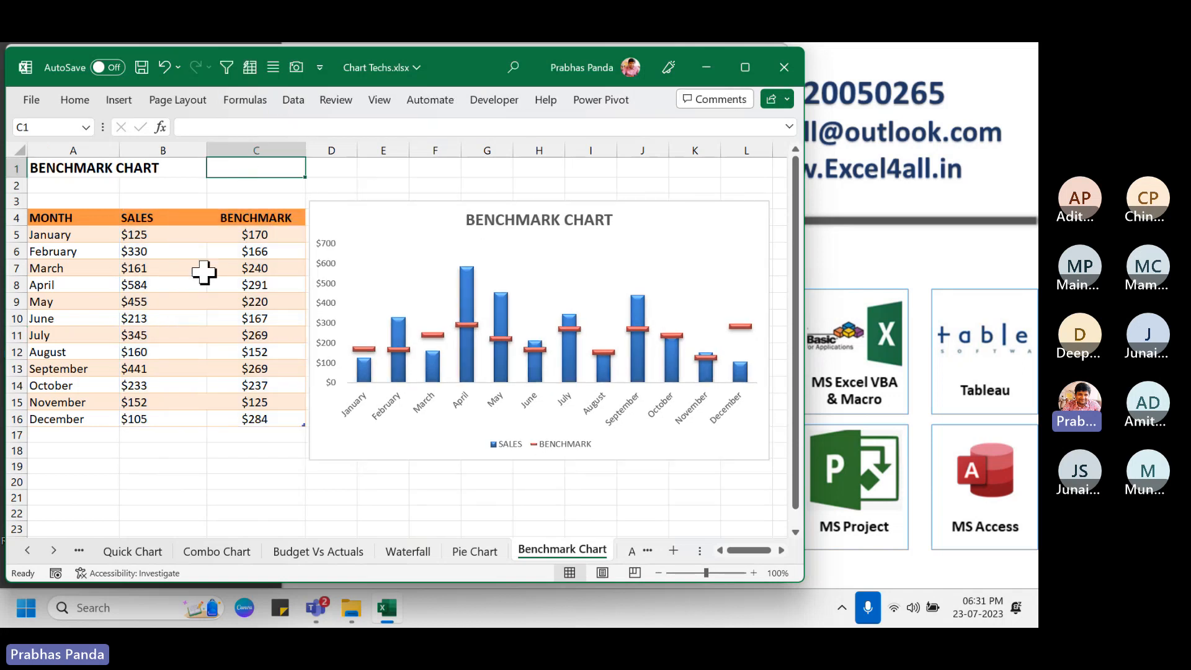
# Step: Show the meeting chat in the Teams meeting window and return to the Chart Techs.xlsx workbook
pyautogui.moveTo(315, 608)
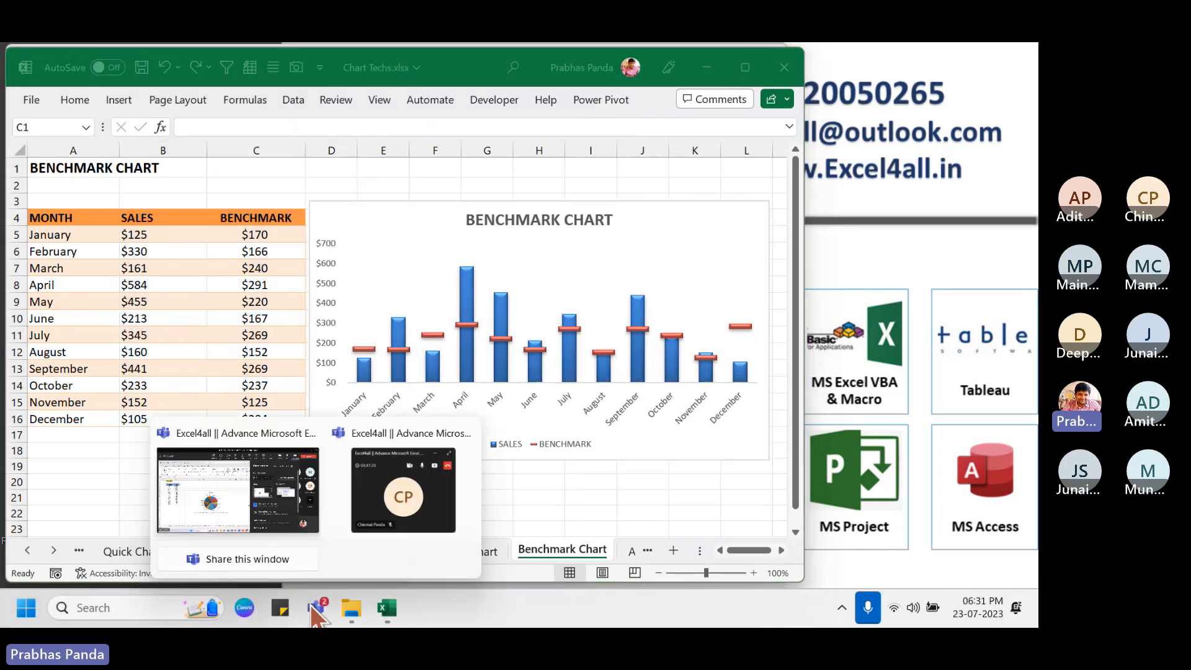
pyautogui.click(217, 490)
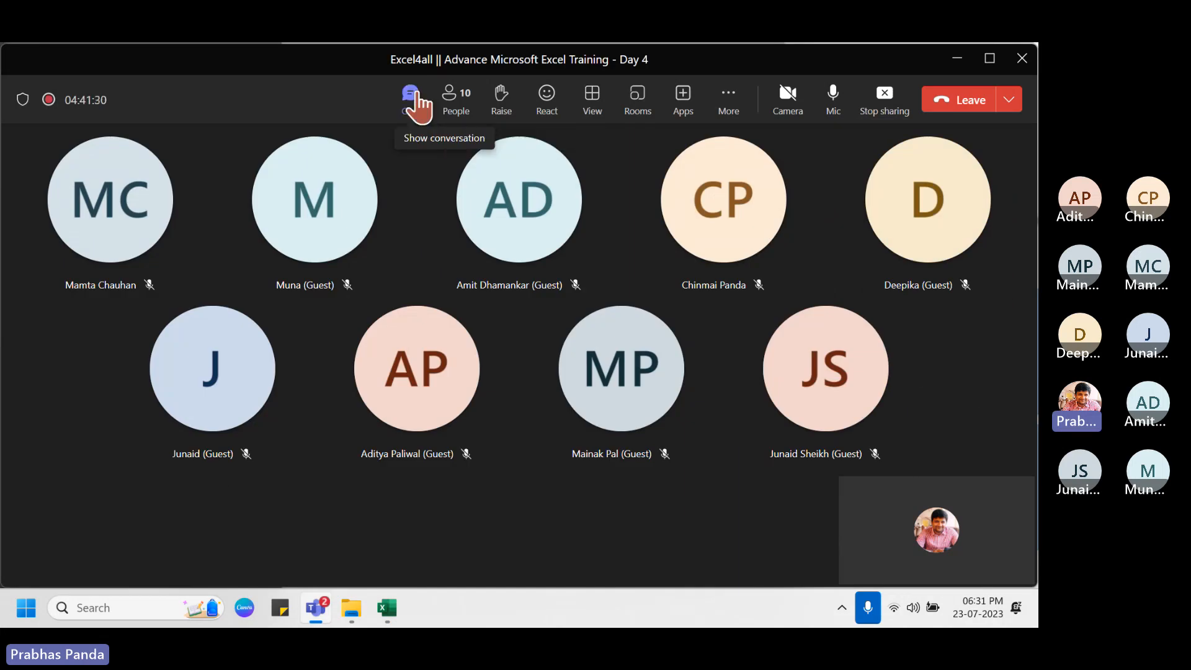
pyautogui.click(412, 97)
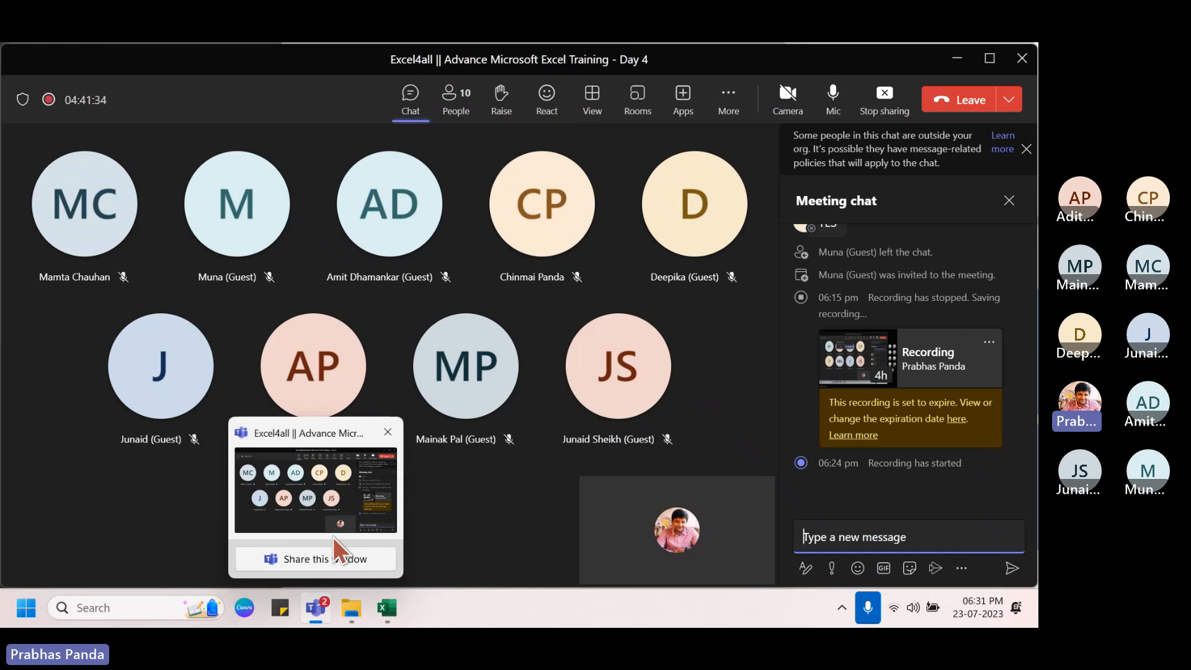
pyautogui.click(387, 608)
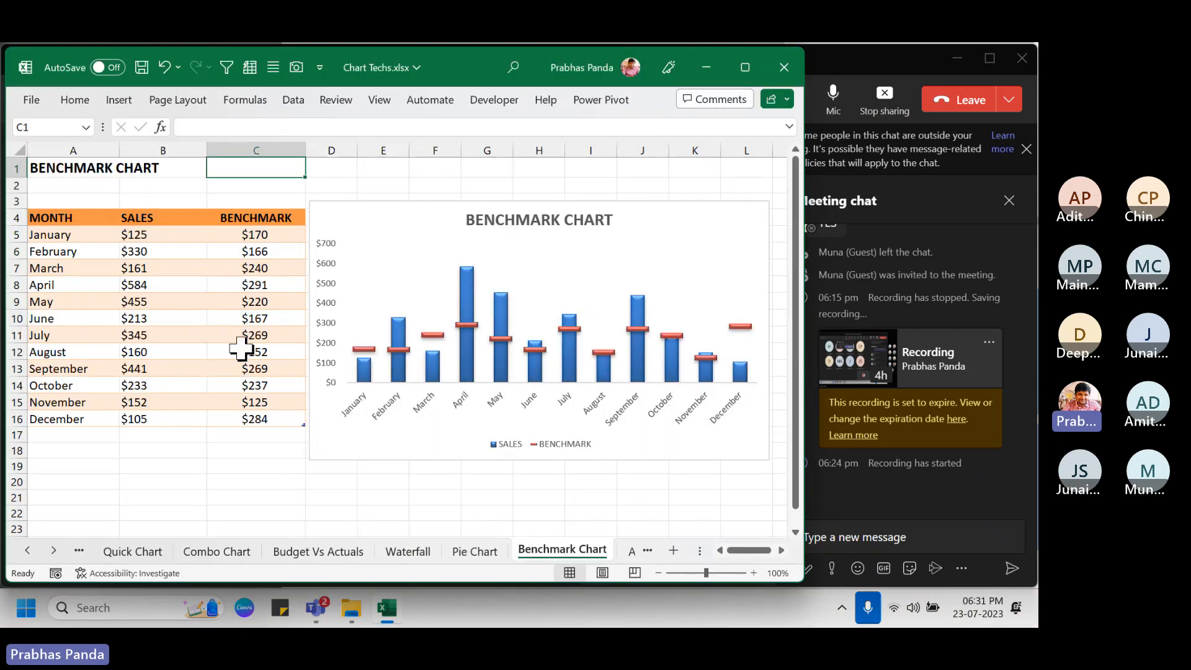
# Step: Open the Automatic Chart sheet, zoomed in to 130%, and narrow columns A, B and C
pyautogui.click(378, 213)
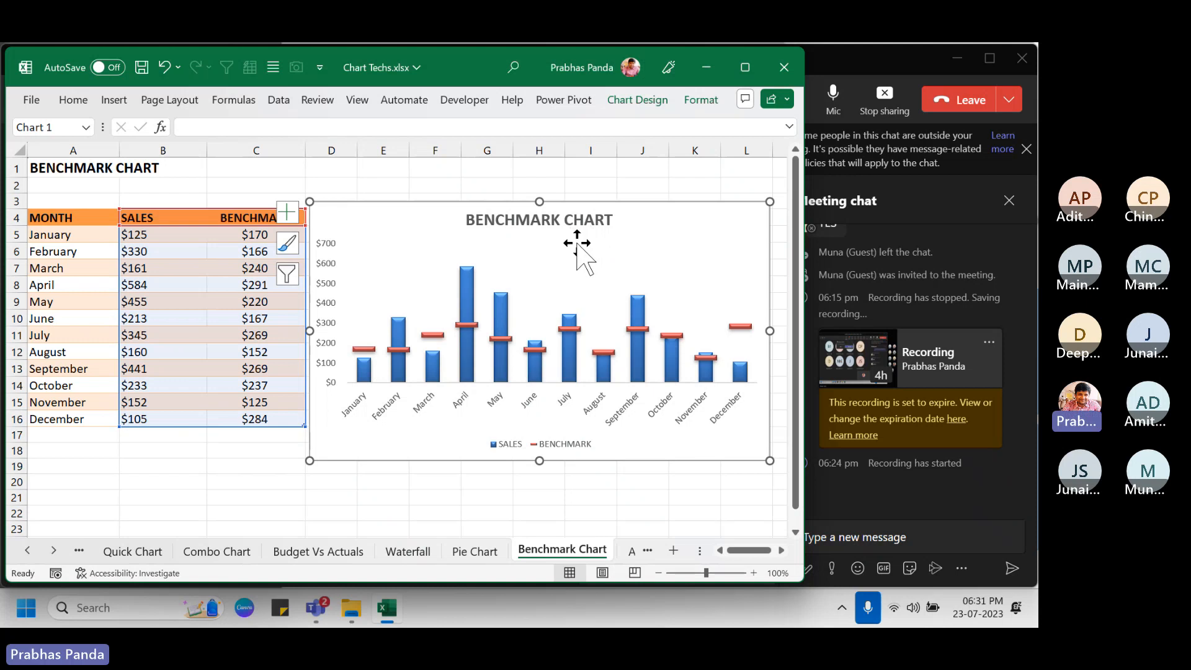
pyautogui.click(626, 552)
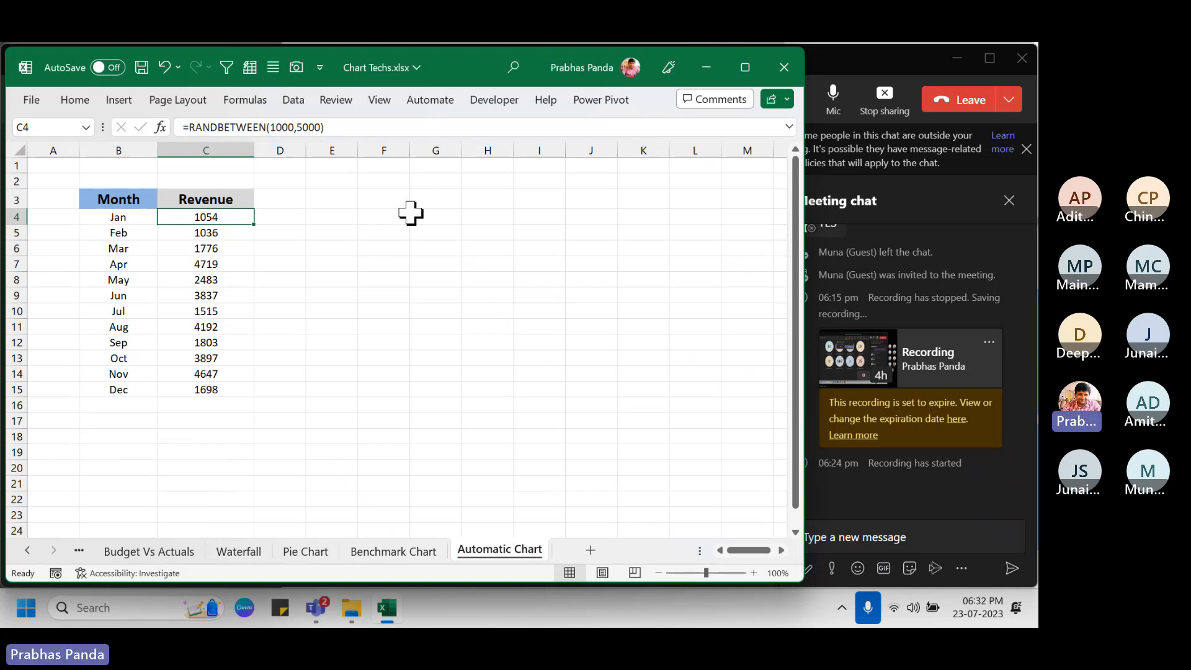
pyautogui.scroll(1, 309, 232)
pyautogui.scroll(1, 308, 232)
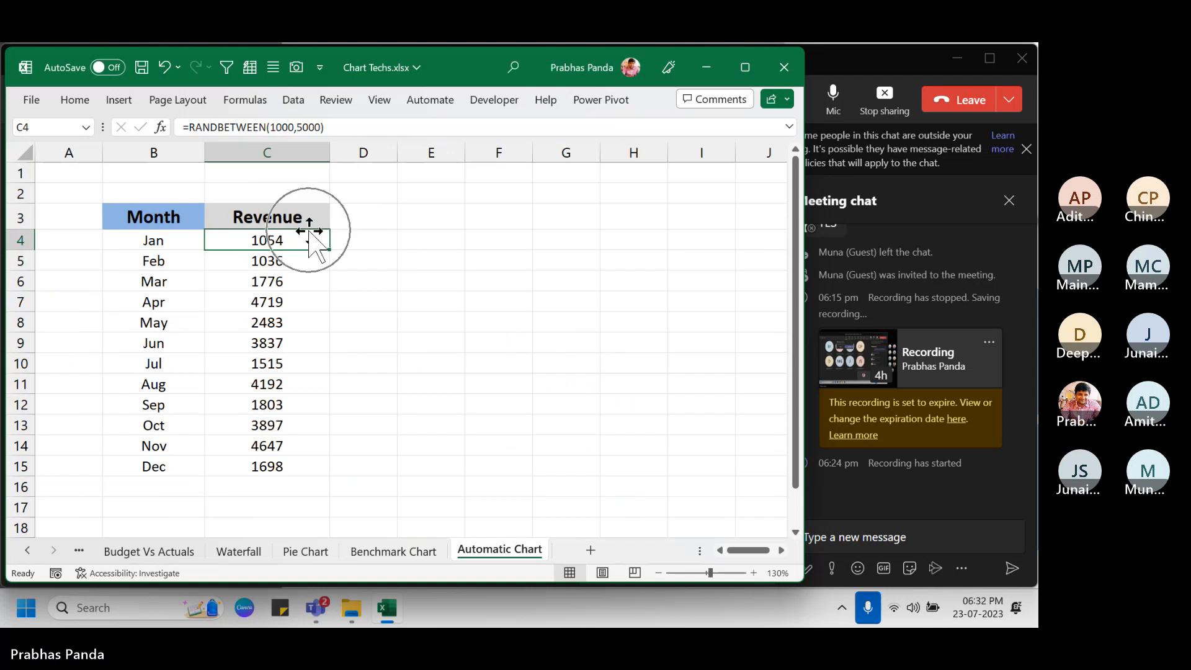
pyautogui.moveTo(102, 156); pyautogui.dragTo(65, 164)
pyautogui.moveTo(165, 155); pyautogui.dragTo(143, 155)
pyautogui.moveTo(268, 153); pyautogui.dragTo(237, 155)
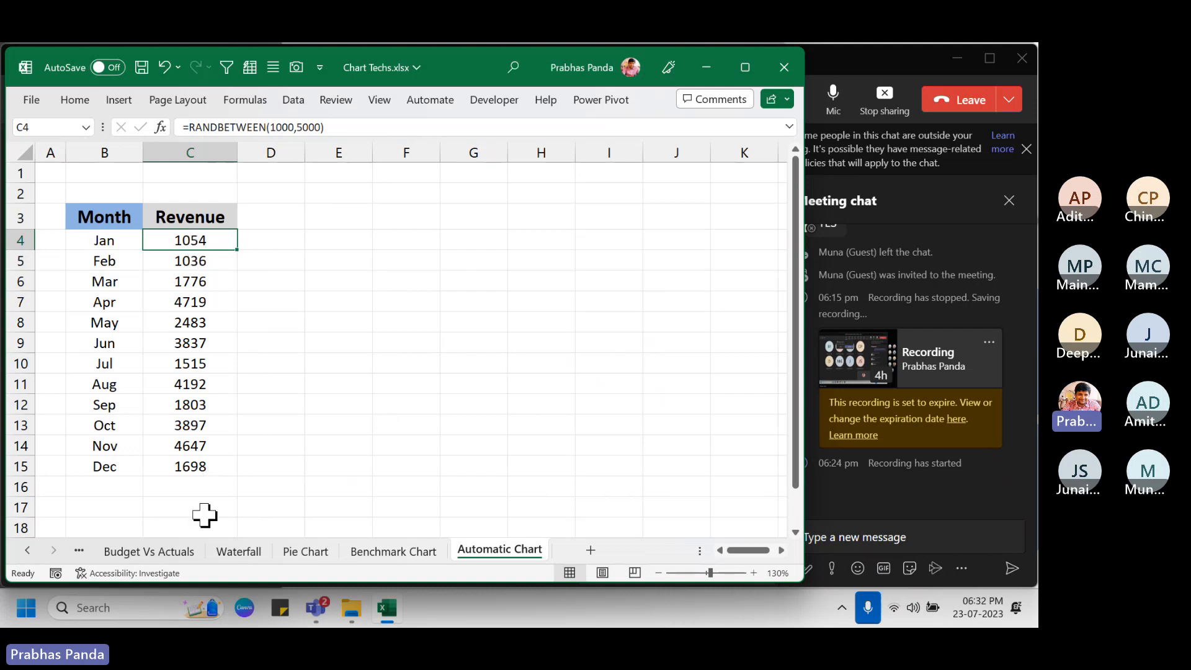
# Step: Clear the Mar to Dec months and revenues in B6:C15
pyautogui.moveTo(105, 287); pyautogui.dragTo(190, 461)
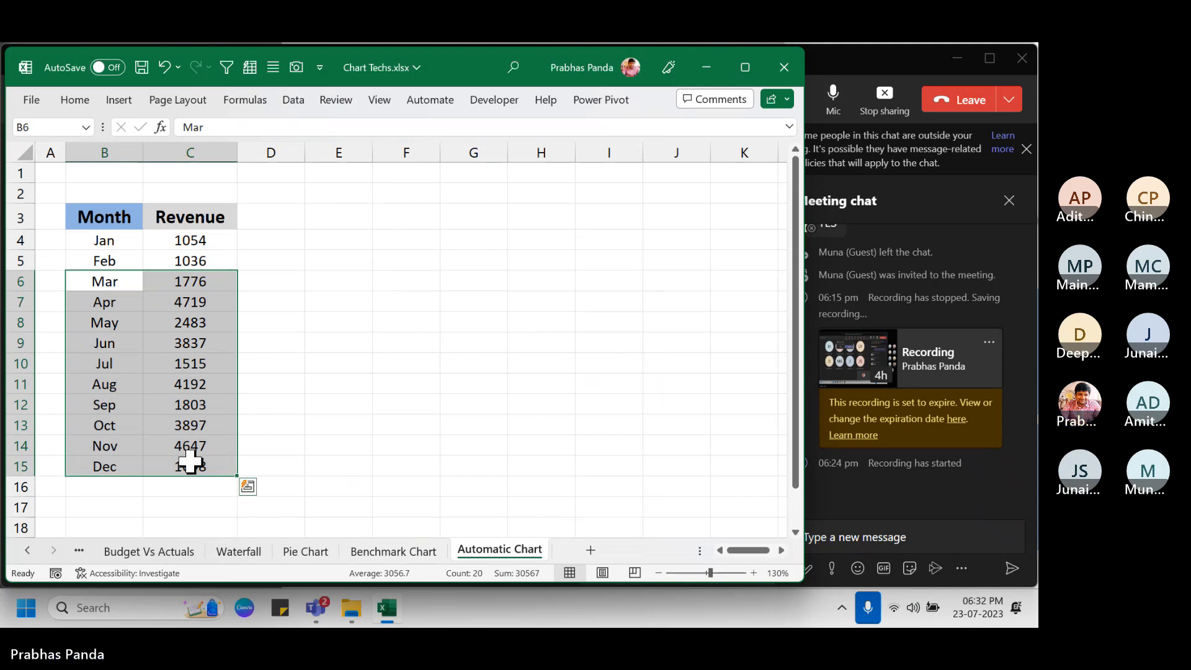
pyautogui.press('Delete')
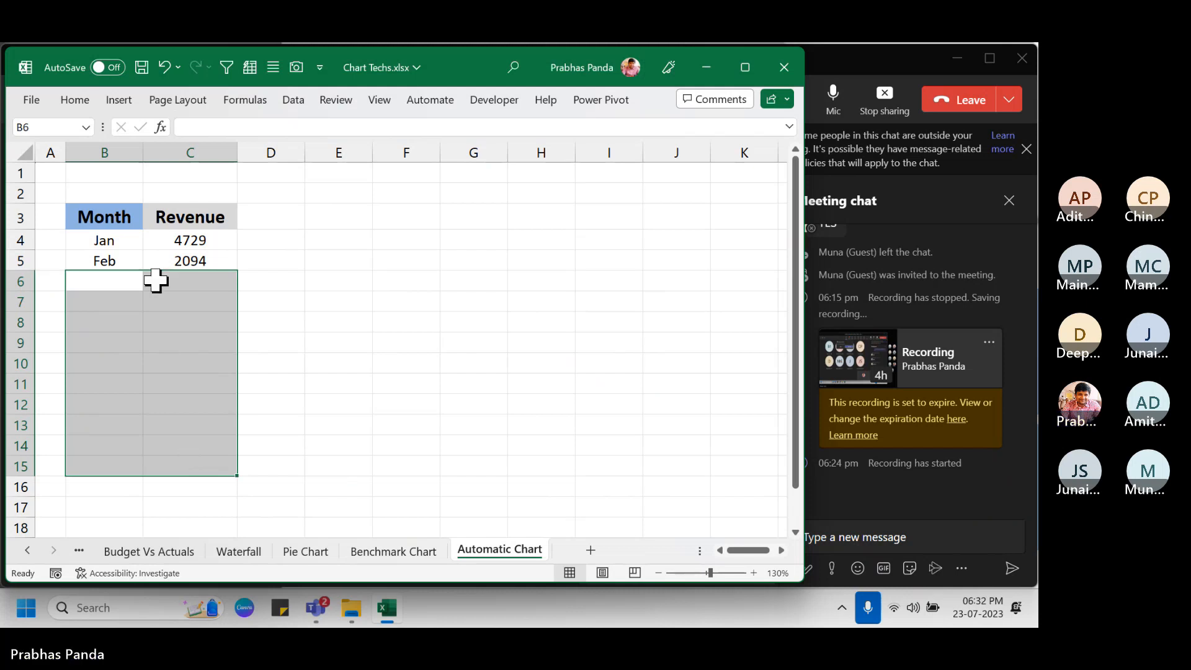
# Step: Insert a default column chart from the Month and Revenue table and place it beside the data
pyautogui.click(169, 243)
pyautogui.hotkey('ctrl', 'a')
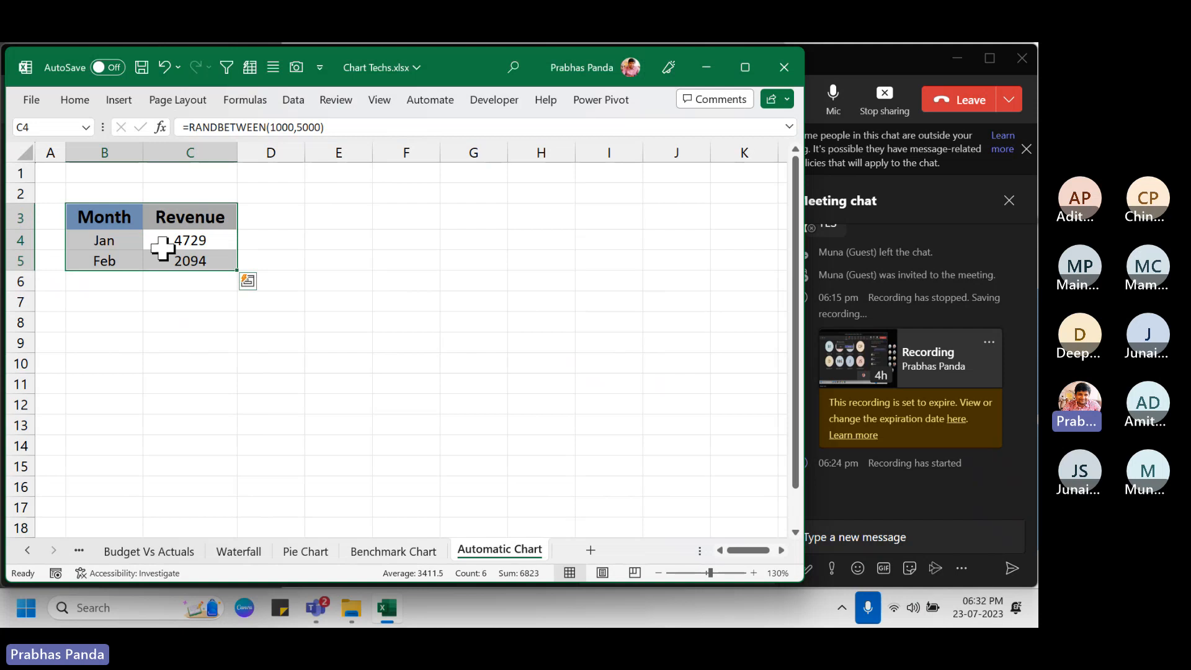
pyautogui.hotkey('alt', 'F1')
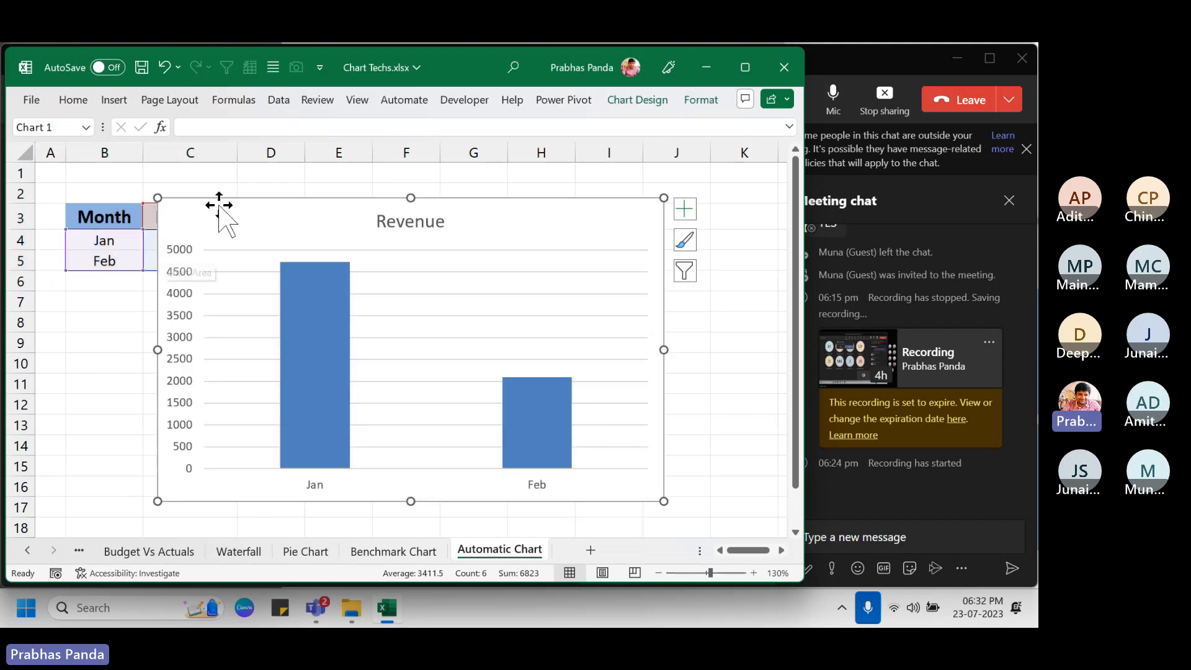
pyautogui.moveTo(267, 205); pyautogui.dragTo(358, 185)
# Step: Add the month Mar in B6 and fill the revenue formula down into C6
pyautogui.click(118, 289)
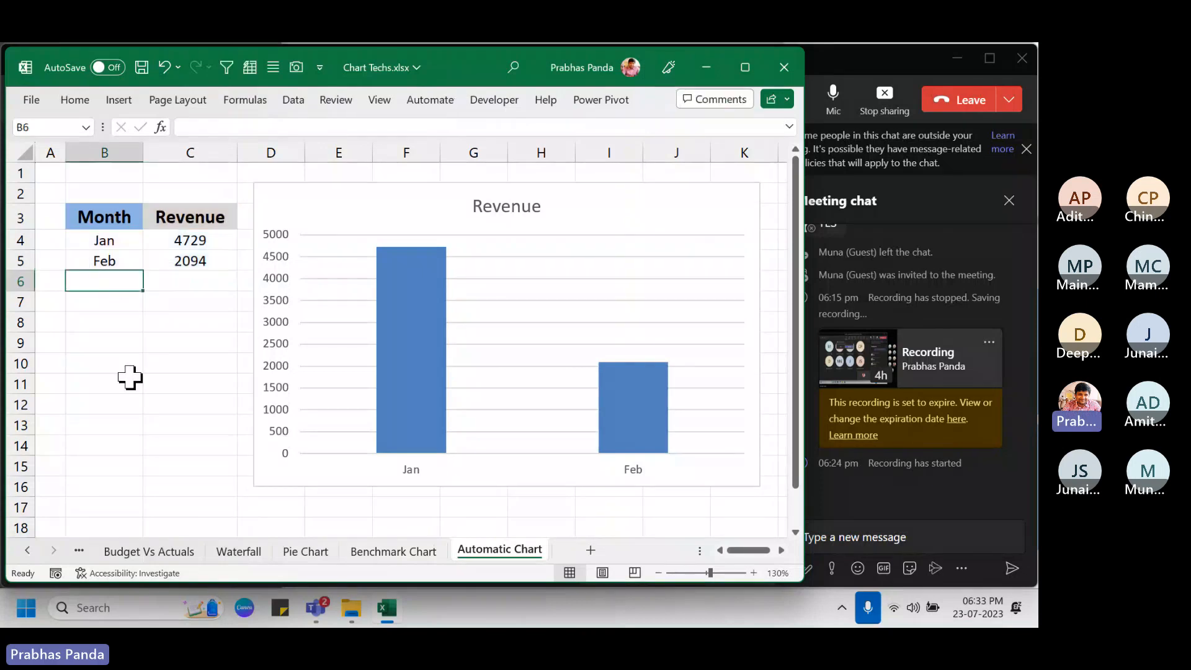
pyautogui.write('Mar')
pyautogui.press('Return')
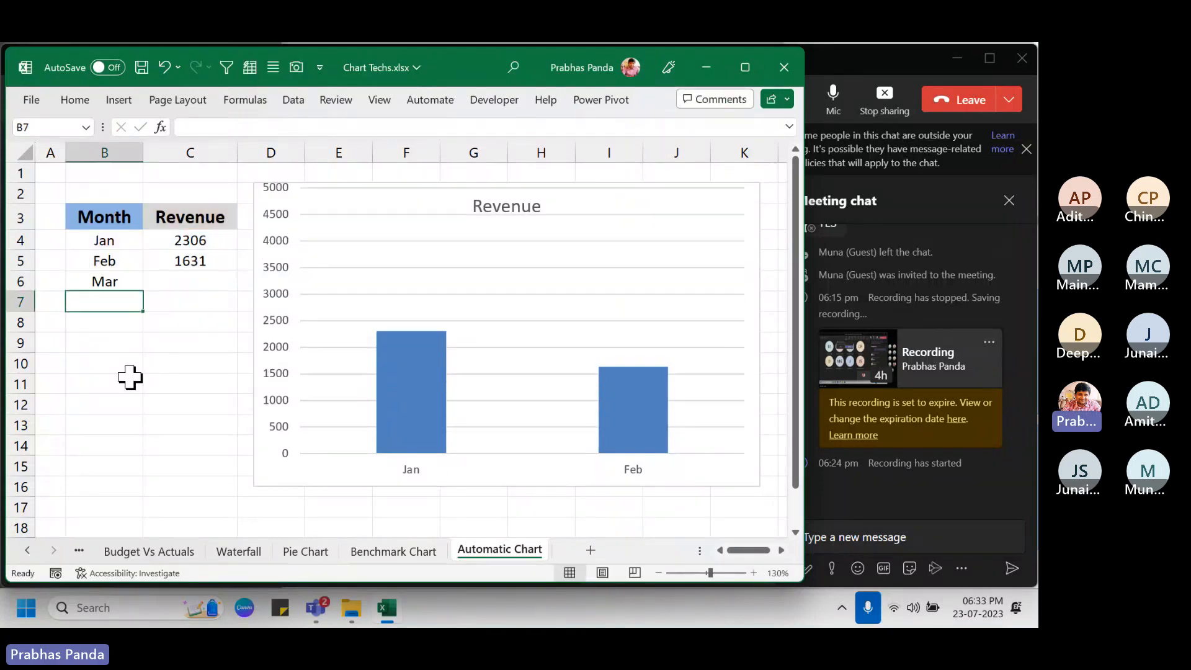
pyautogui.press('Up')
pyautogui.press('Right')
pyautogui.hotkey('ctrl', 'd')
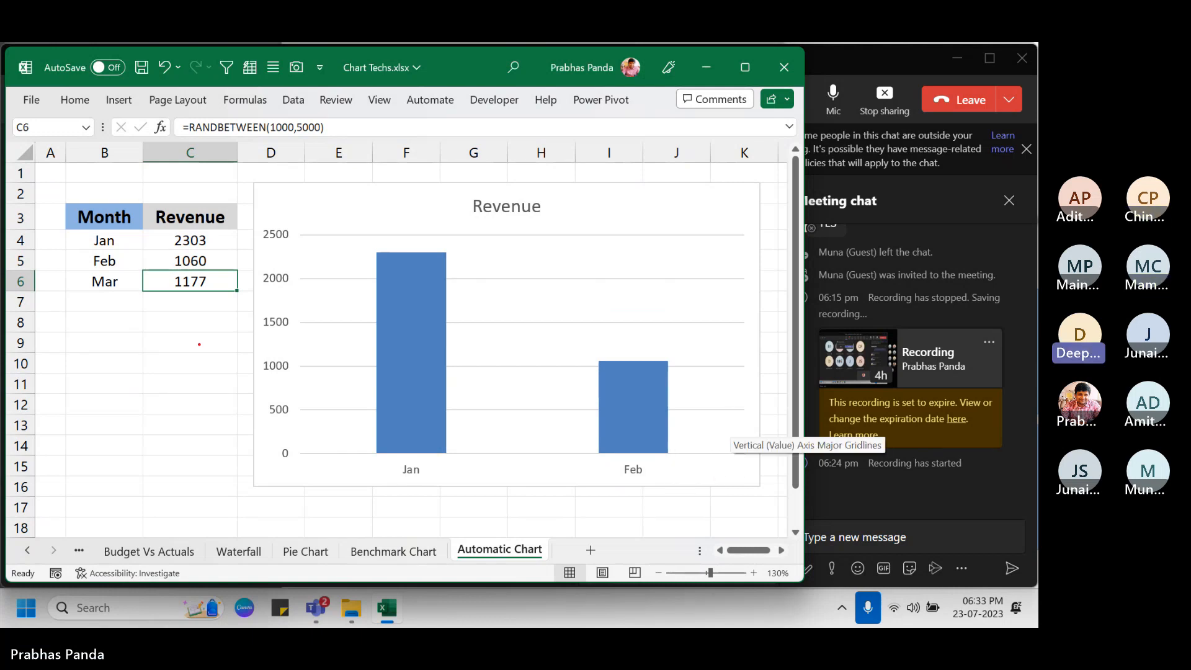
pyautogui.moveTo(69, 264); pyautogui.dragTo(221, 316)
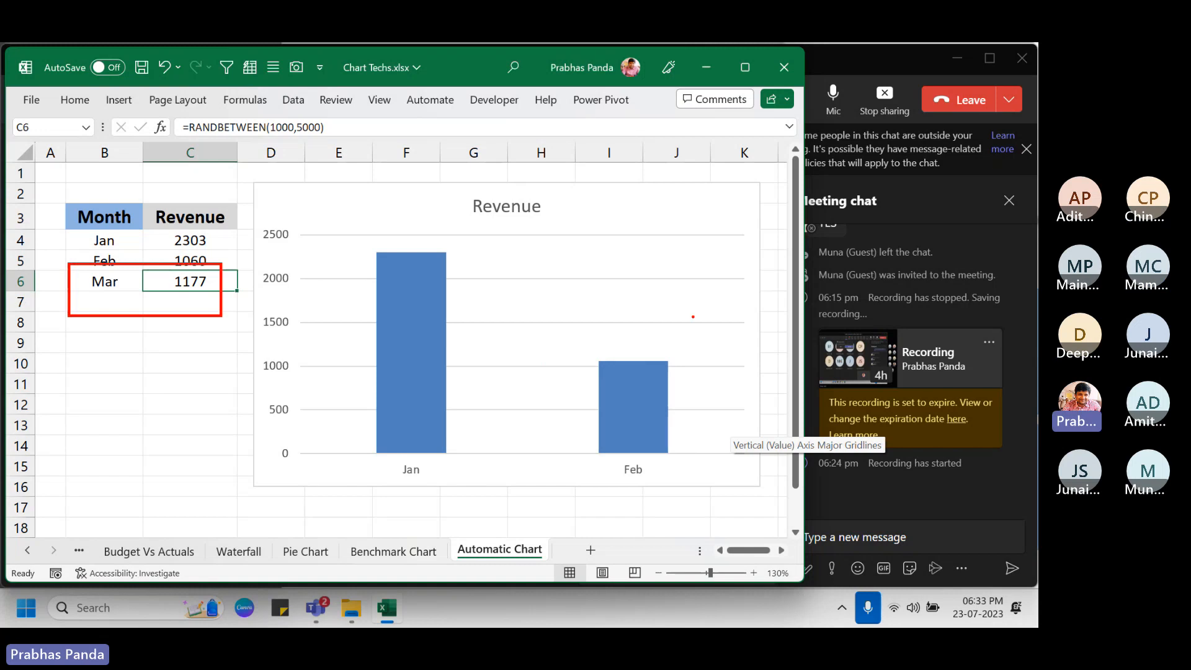
pyautogui.moveTo(693, 316); pyautogui.dragTo(747, 455)
pyautogui.press('Escape')
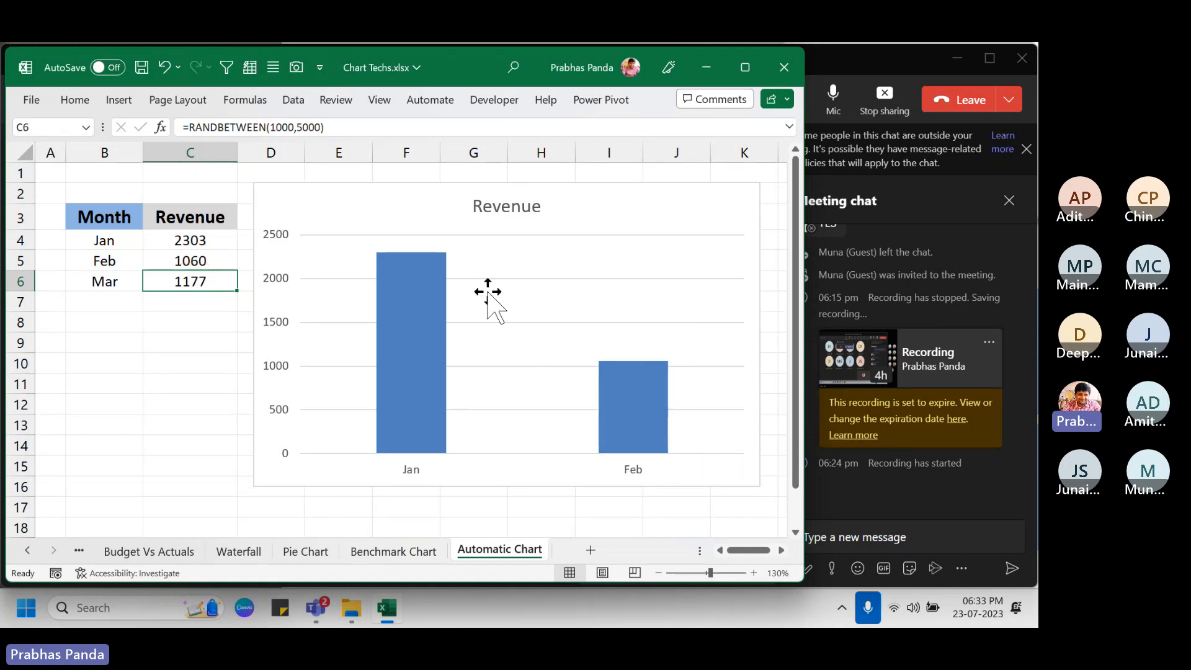
# Step: Extend the Revenue chart's source range to include the Mar row, and further down through row 15
pyautogui.click(370, 191)
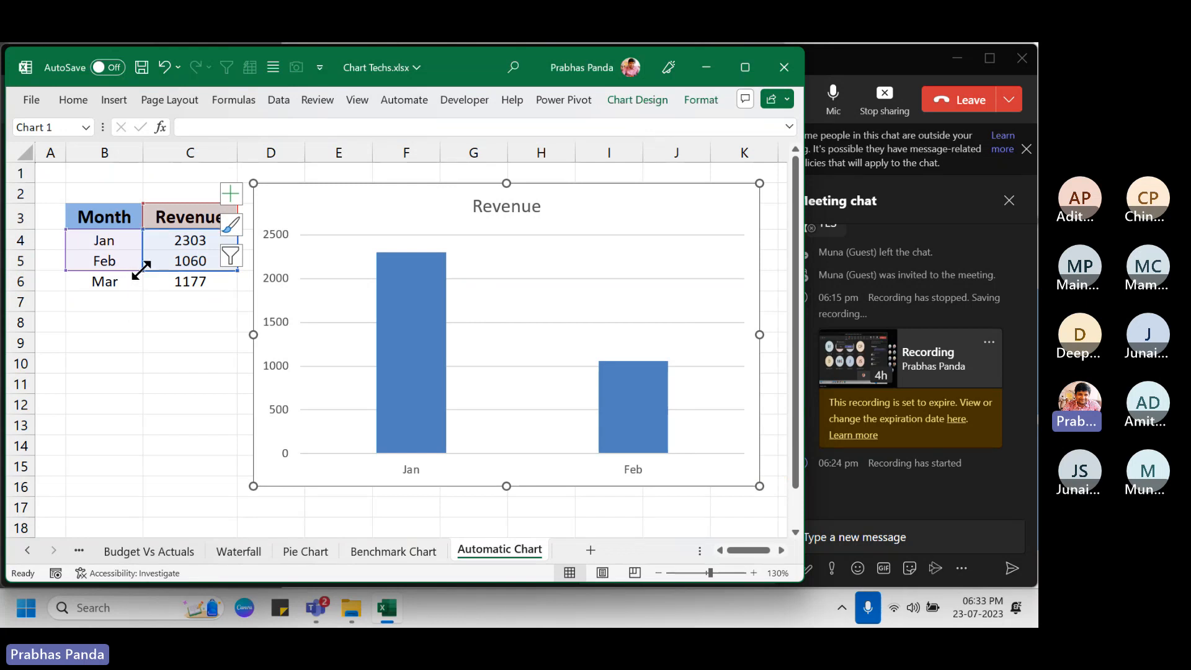
pyautogui.moveTo(142, 271); pyautogui.dragTo(137, 291)
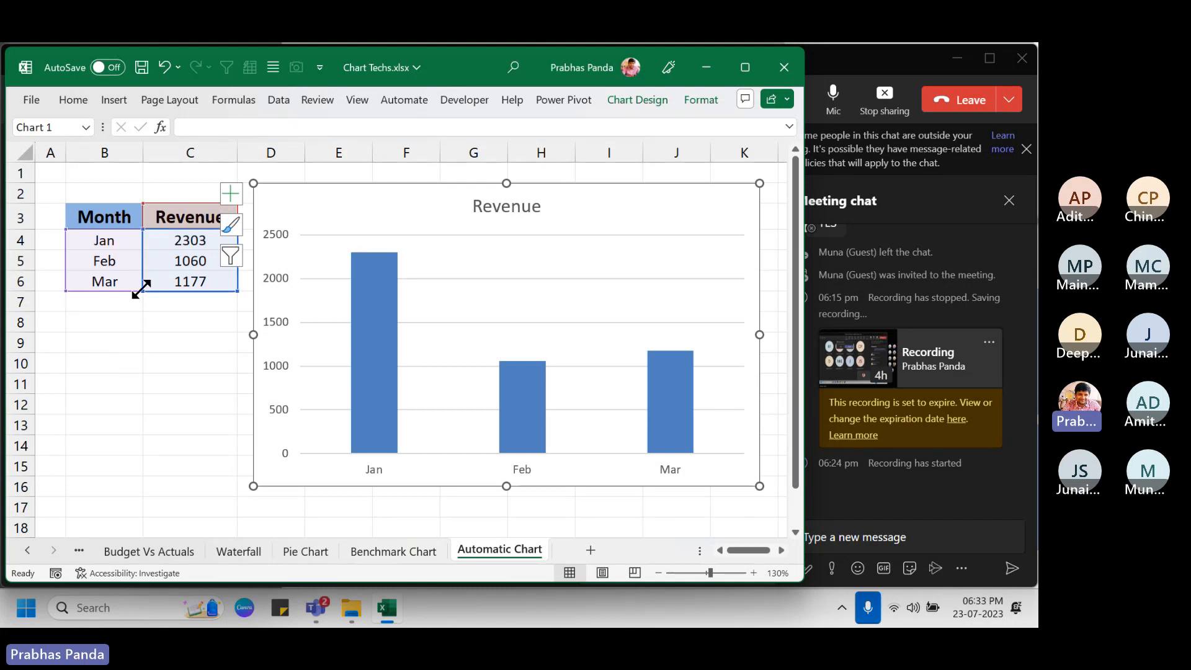
pyautogui.moveTo(141, 289); pyautogui.dragTo(149, 485)
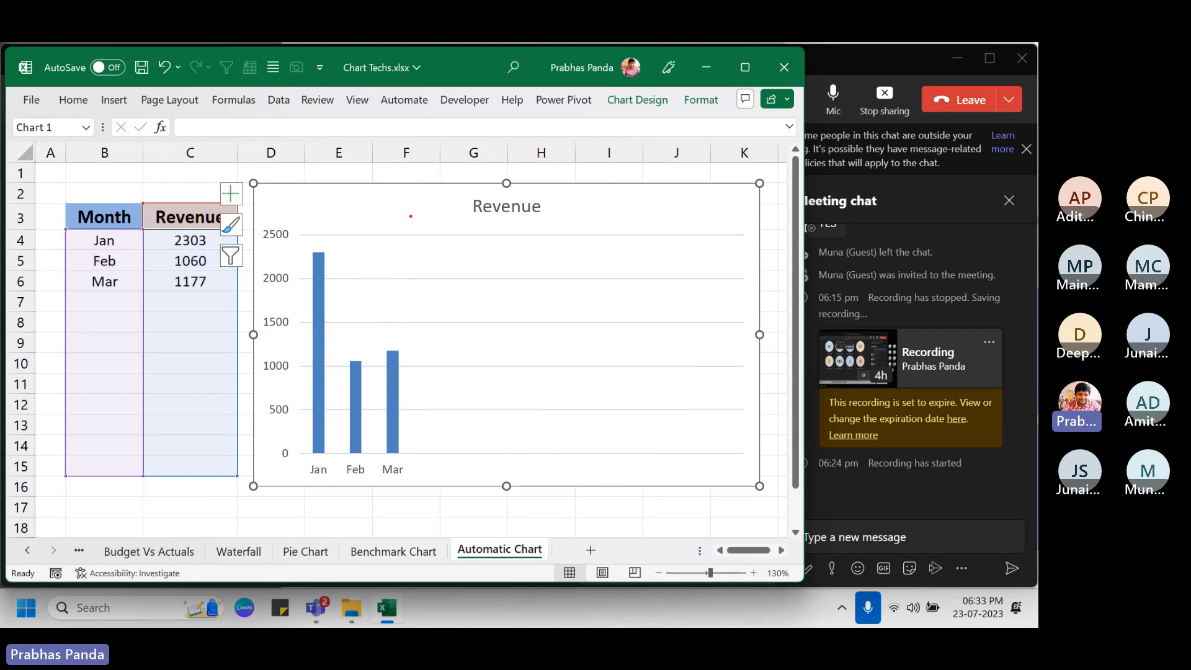
pyautogui.moveTo(411, 216); pyautogui.dragTo(757, 479)
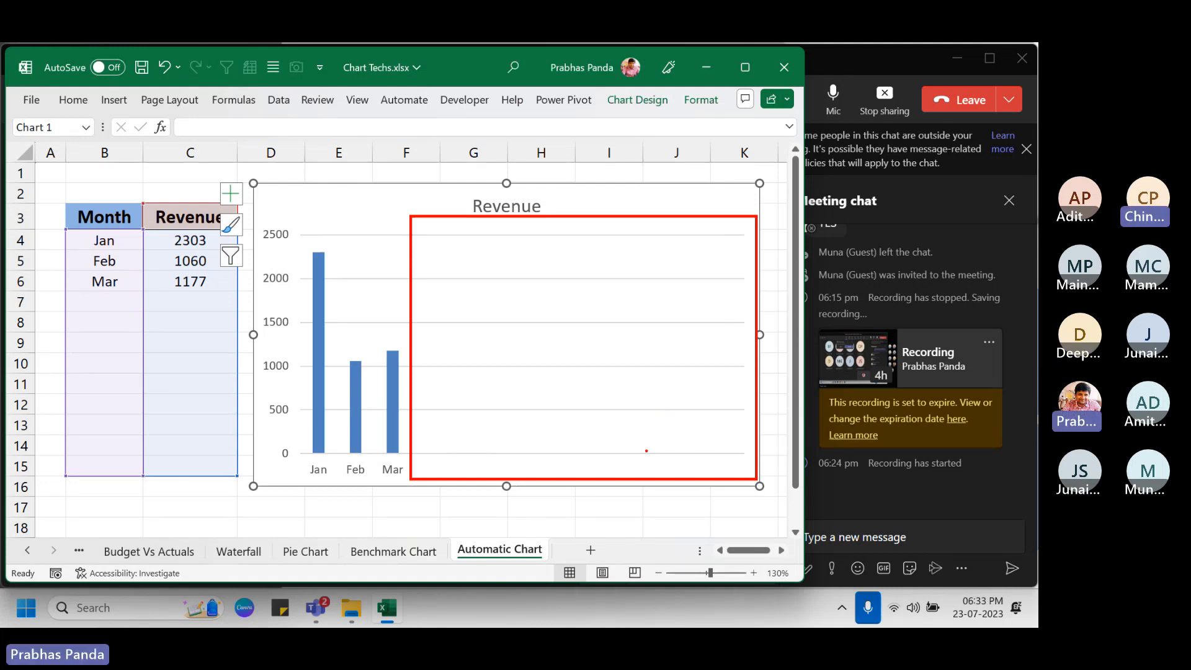
pyautogui.press('Escape')
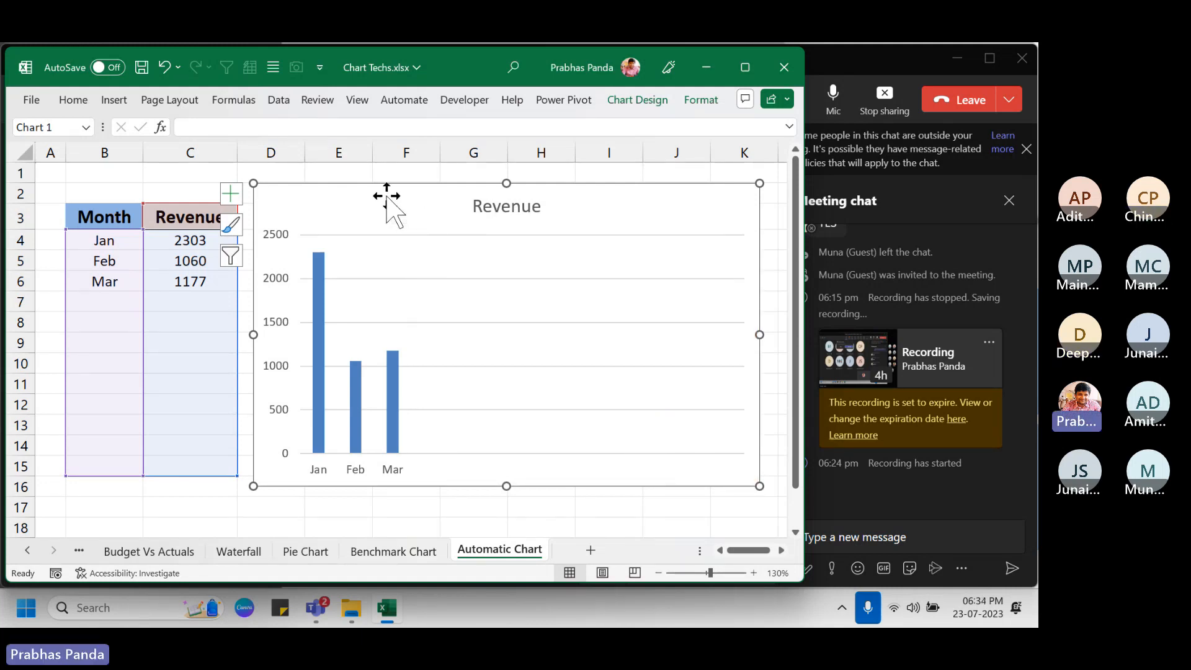
# Step: Delete the Revenue chart and clear the Mar entry and its revenue from B6:C7
pyautogui.press('Delete')
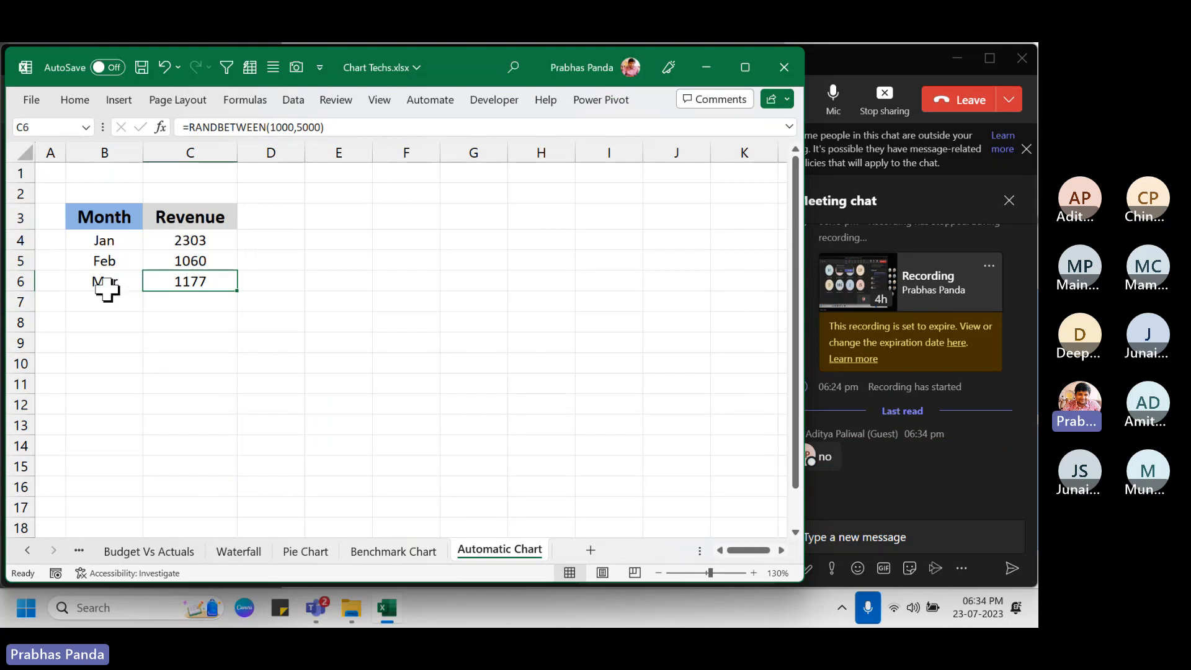
pyautogui.moveTo(106, 285); pyautogui.dragTo(191, 296)
pyautogui.press('Delete')
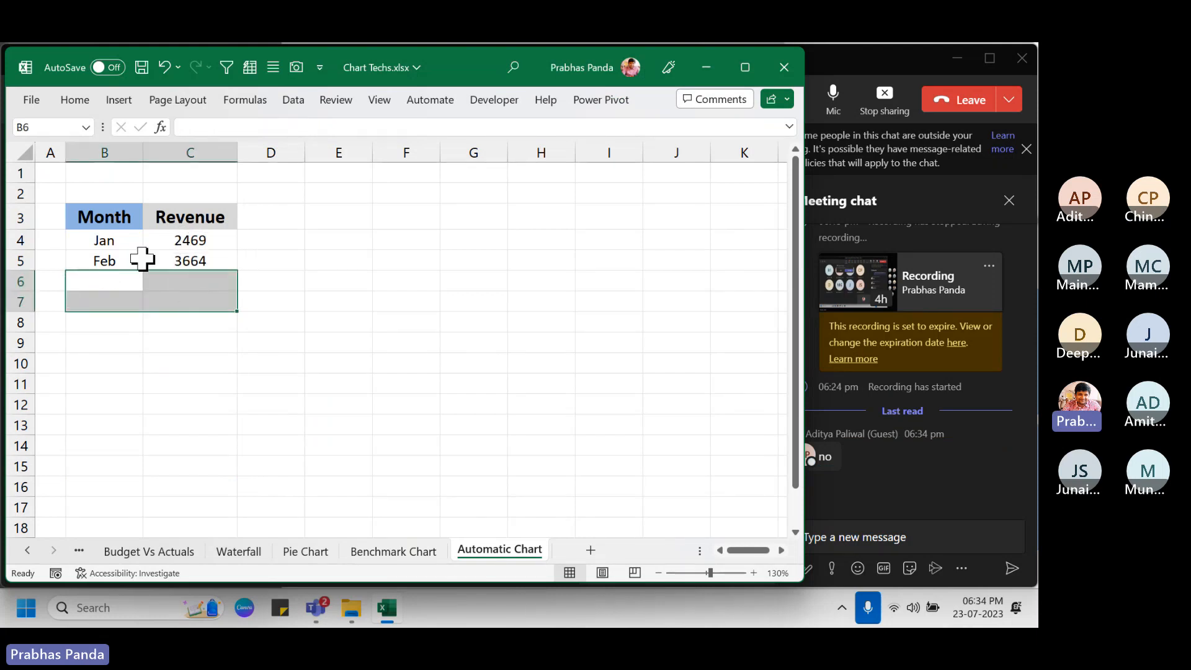
# Step: Insert a new default column chart from the Jan and Feb revenue data and position it beside the table
pyautogui.click(130, 223)
pyautogui.hotkey('ctrl', 'a')
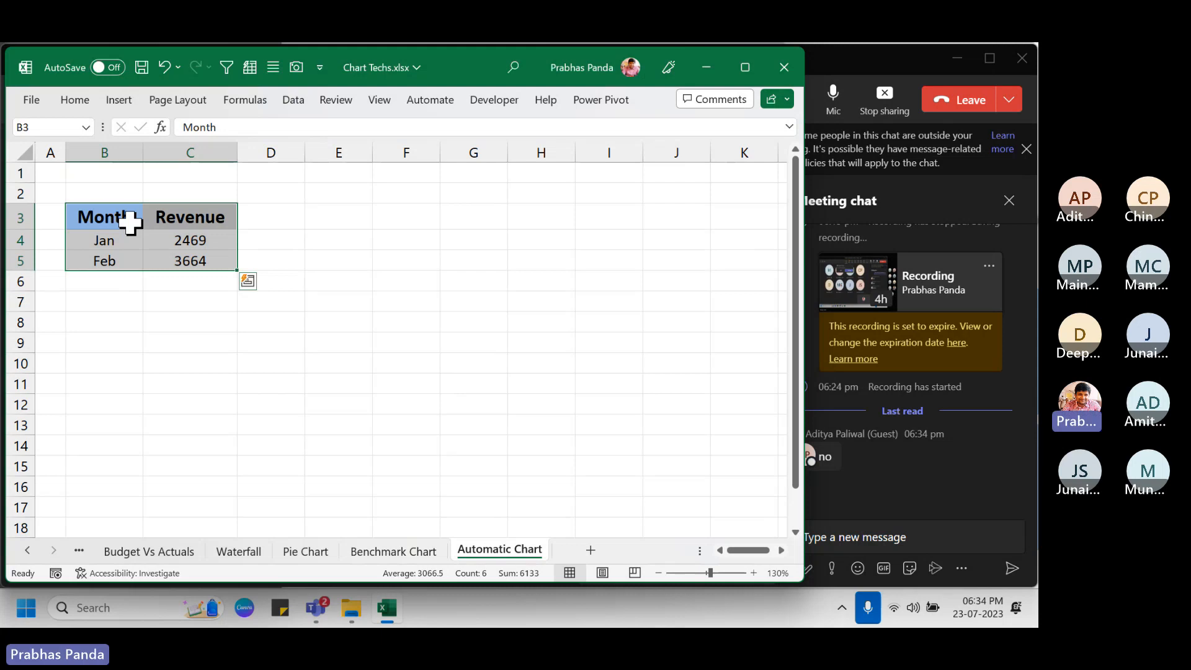
pyautogui.hotkey('alt', 'F1')
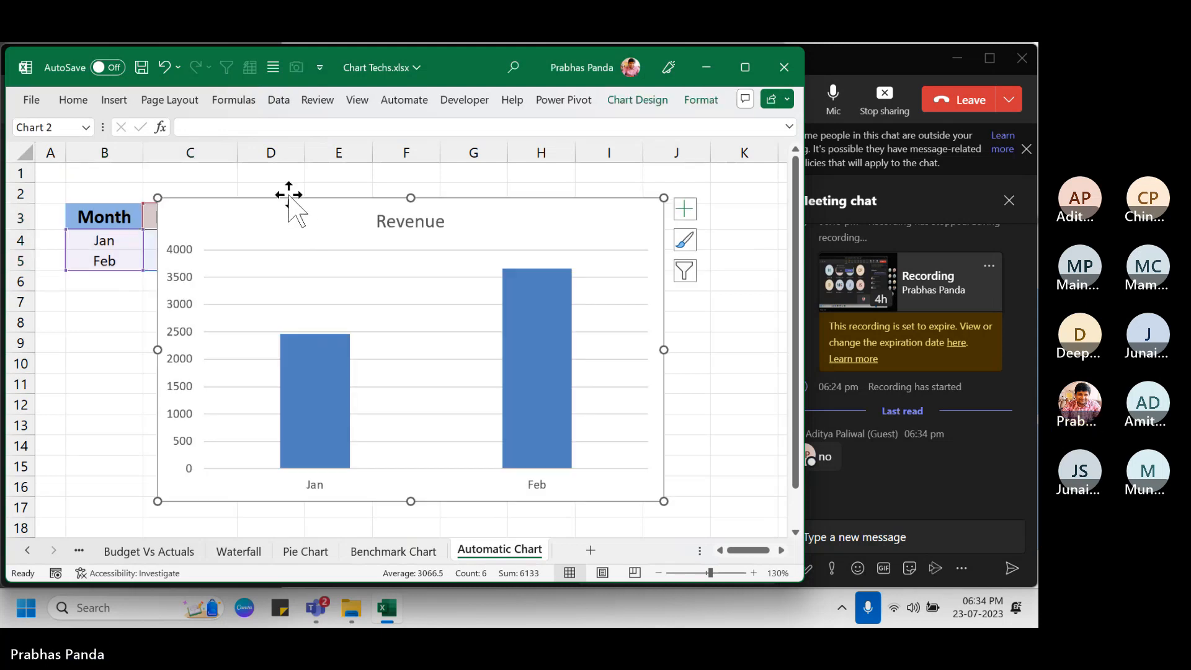
pyautogui.moveTo(287, 197); pyautogui.dragTo(380, 177)
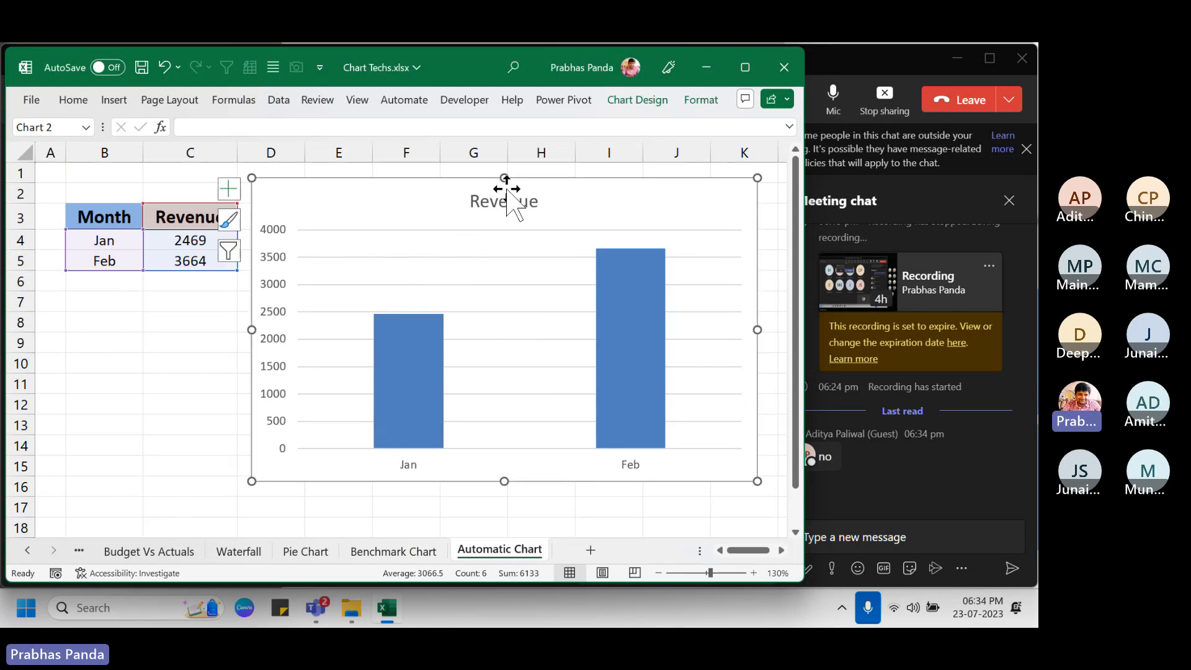
# Step: Apply the chart style with wide, bevelled gradient columns and a bold title, and remove the gridlines
pyautogui.click(653, 103)
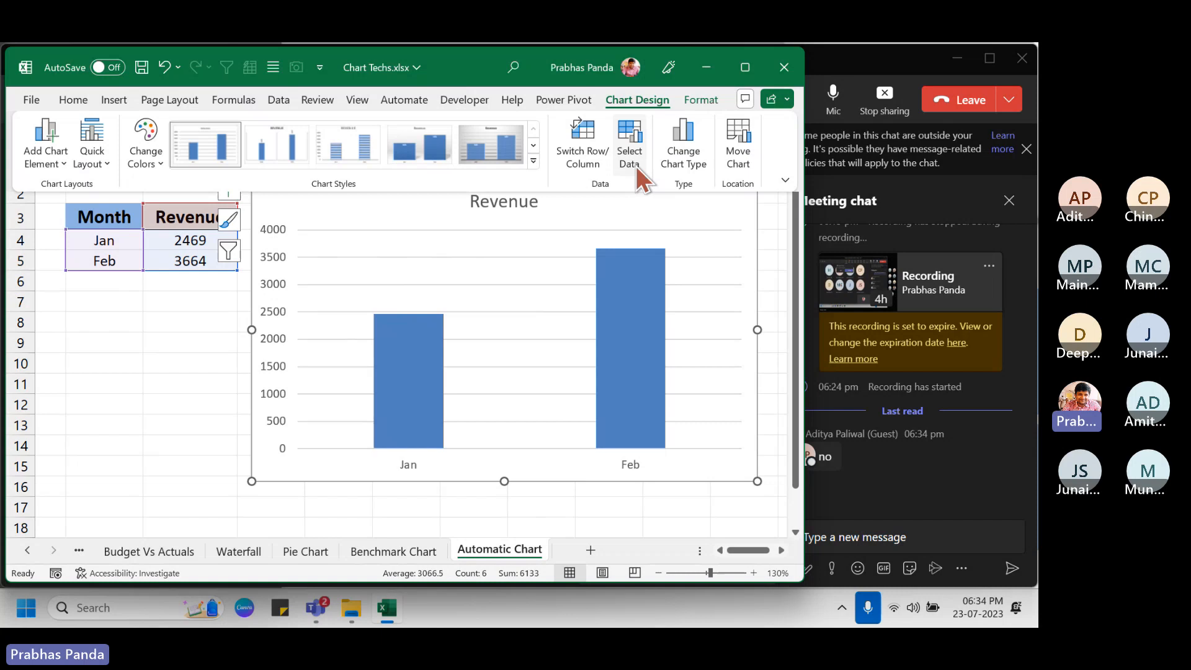
pyautogui.click(535, 169)
pyautogui.click(225, 284)
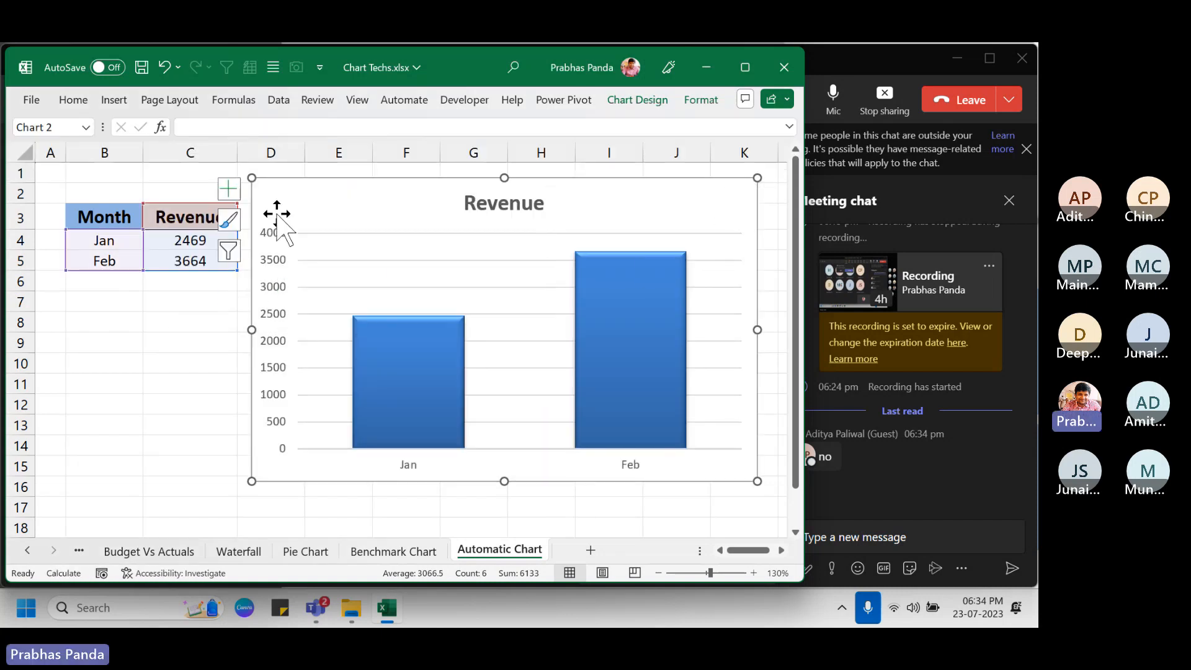
pyautogui.click(229, 195)
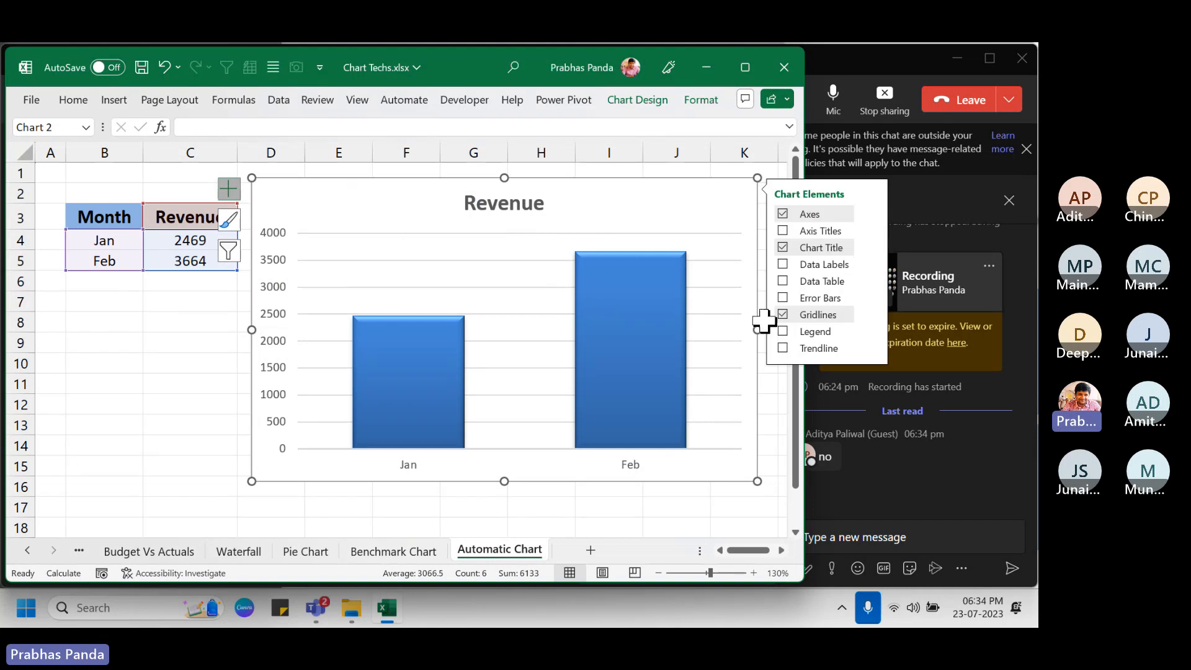
pyautogui.click(784, 315)
pyautogui.click(233, 192)
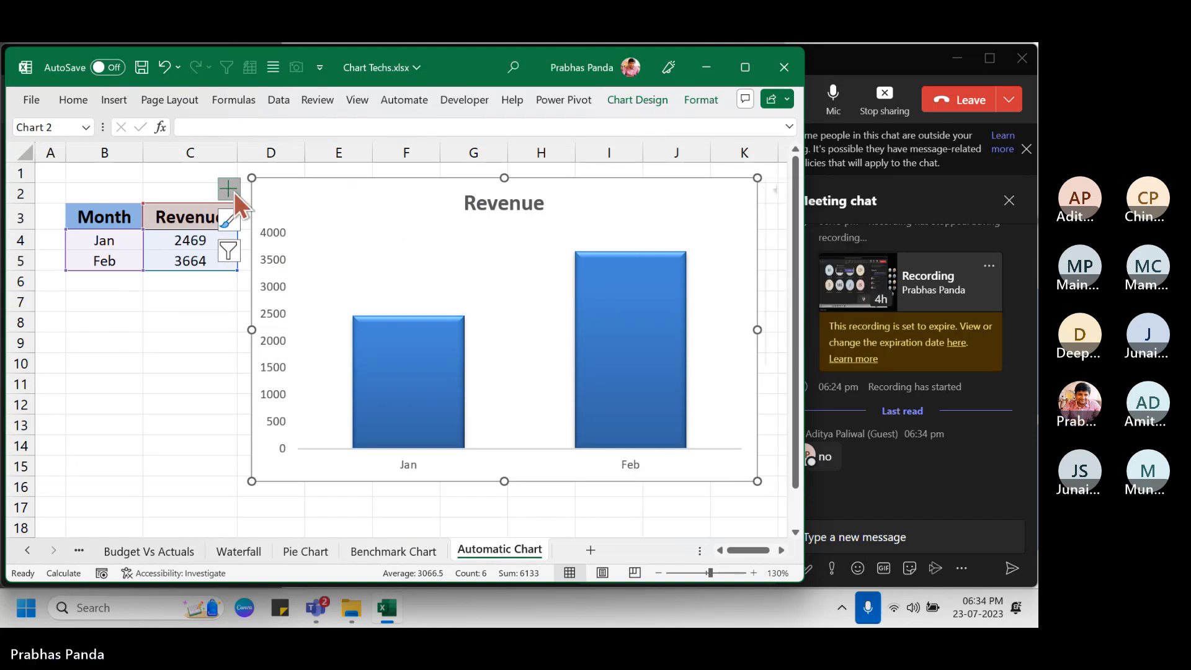
# Step: Vary the Revenue columns' colors by point and move the chart title to the chart's upper-right corner
pyautogui.rightClick(389, 360)
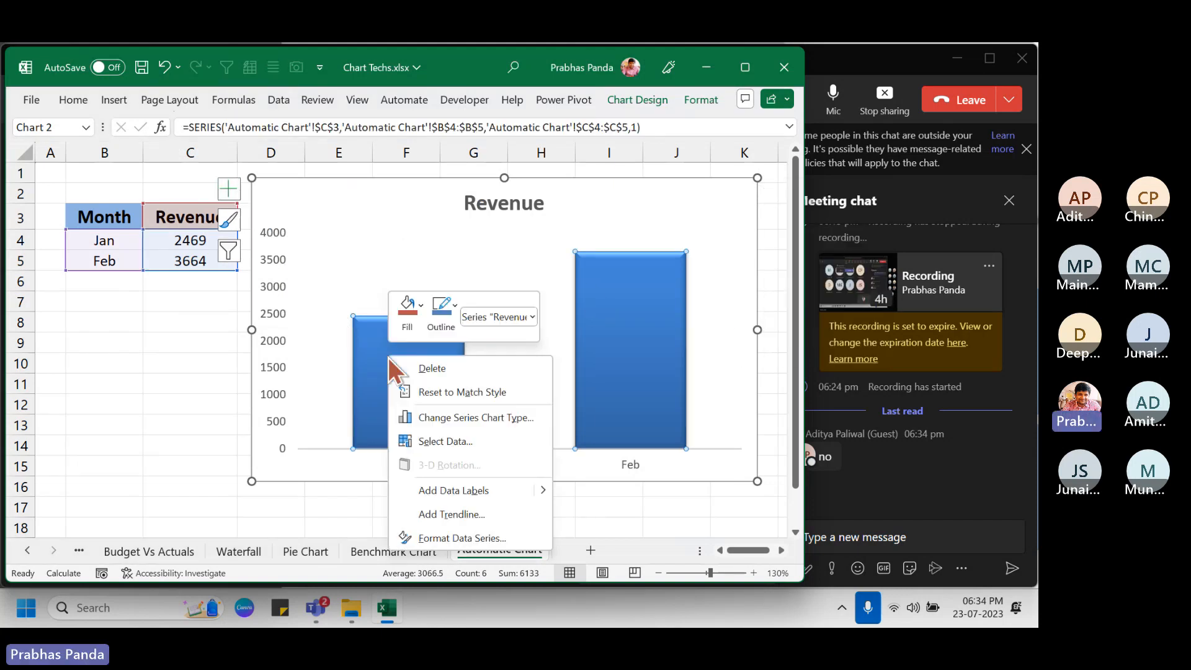
pyautogui.click(475, 535)
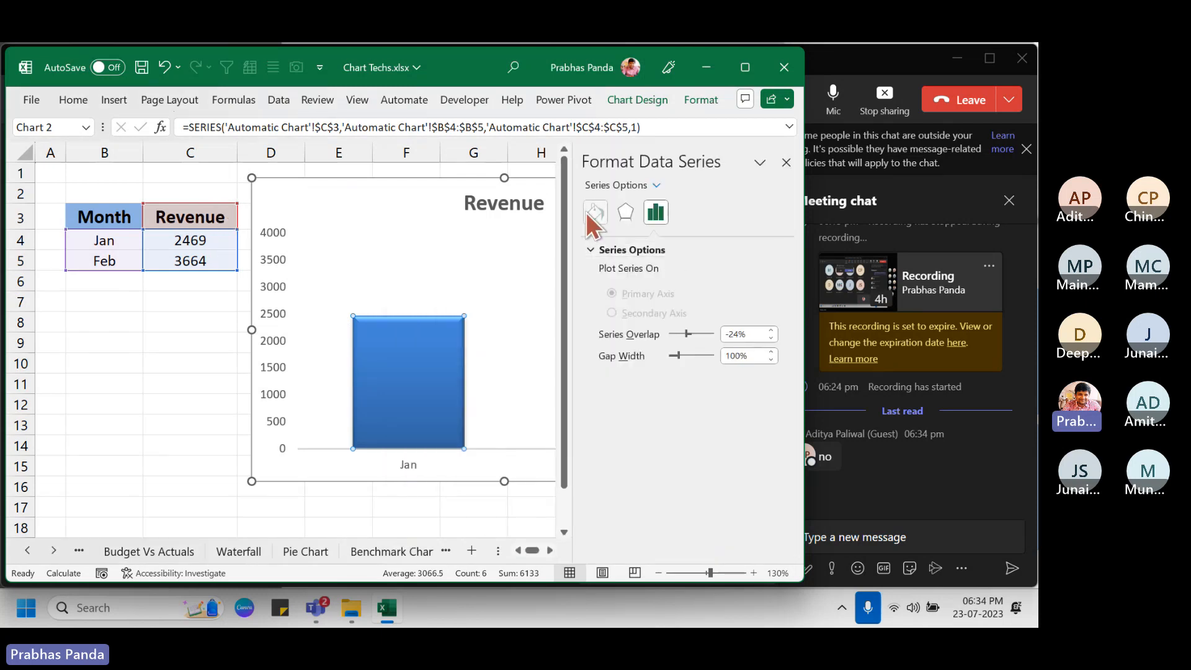
pyautogui.click(587, 215)
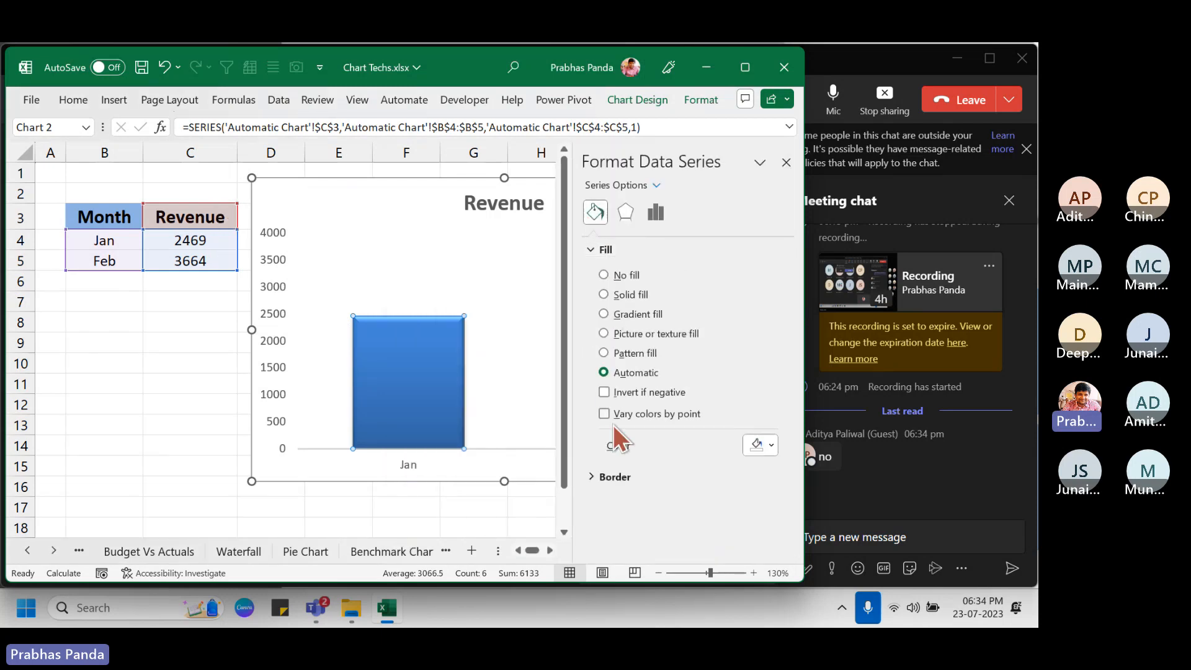
pyautogui.click(619, 416)
pyautogui.click(790, 161)
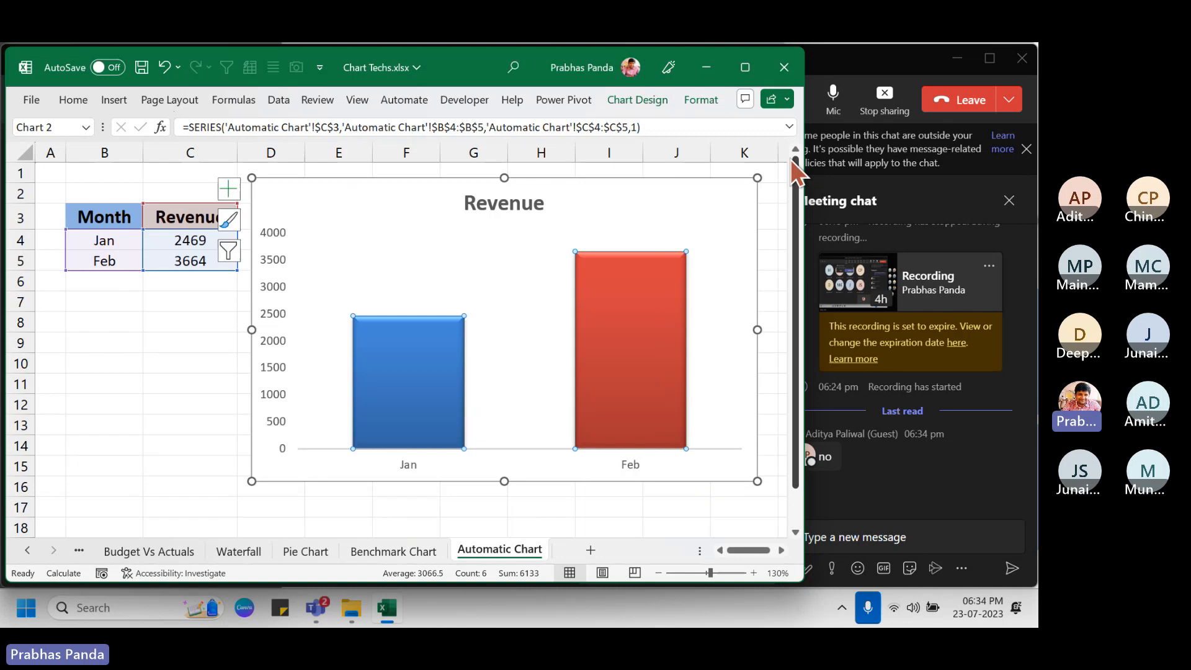
pyautogui.click(496, 219)
pyautogui.moveTo(495, 218); pyautogui.dragTo(697, 211)
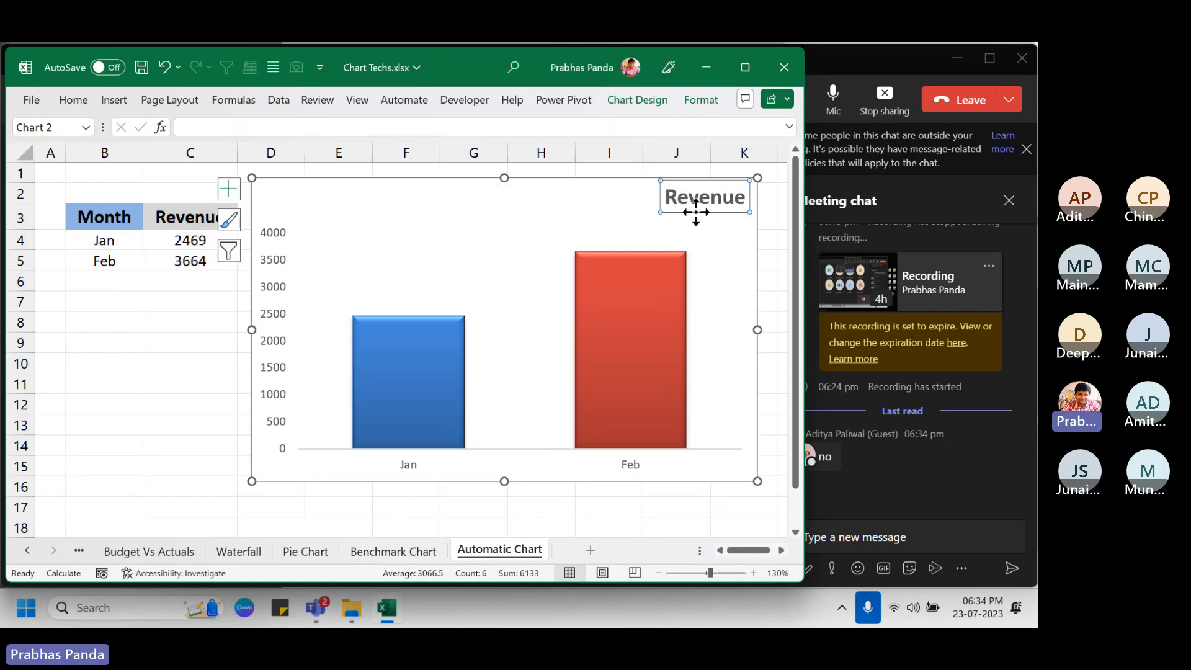
# Step: Add data labels to the Revenue columns and delete the chart's vertical axis
pyautogui.rightClick(403, 352)
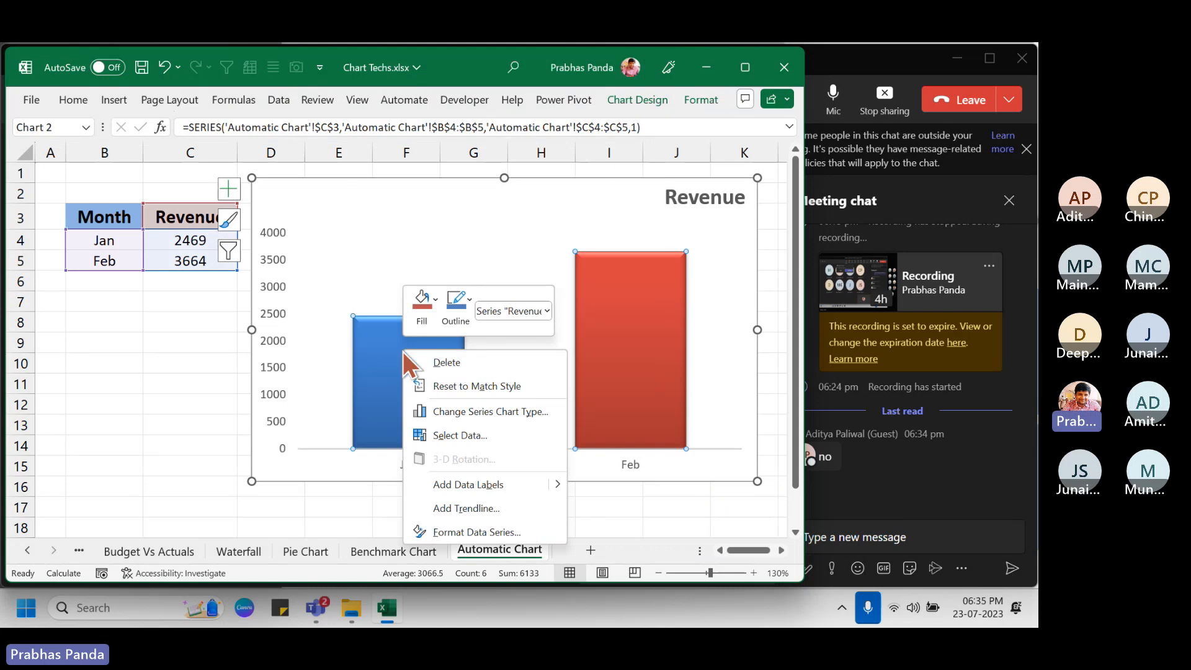
pyautogui.click(478, 483)
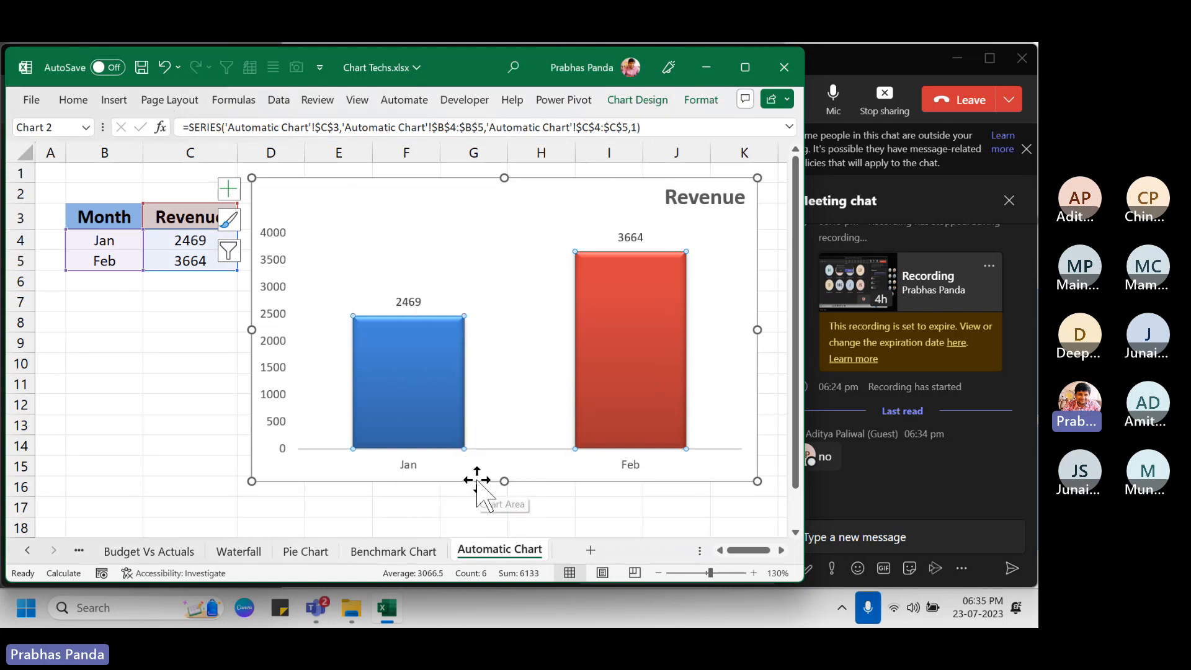
pyautogui.click(282, 301)
pyautogui.press('Delete')
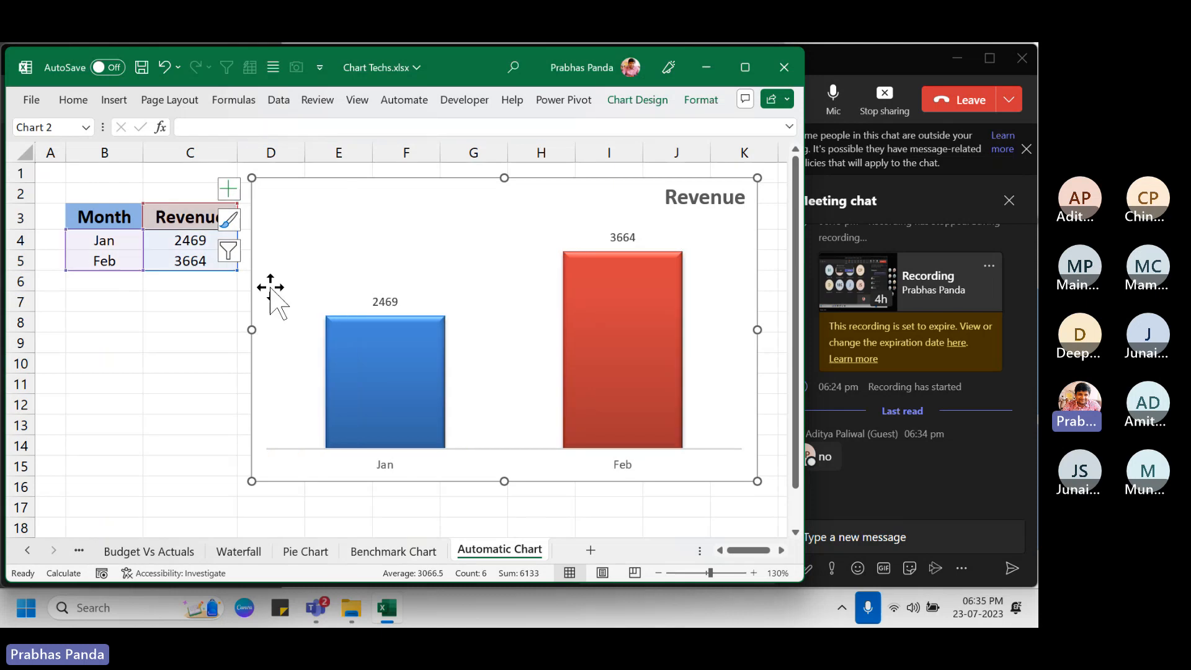
# Step: Make the Revenue chart's data labels bold and increase their font size
pyautogui.click(394, 302)
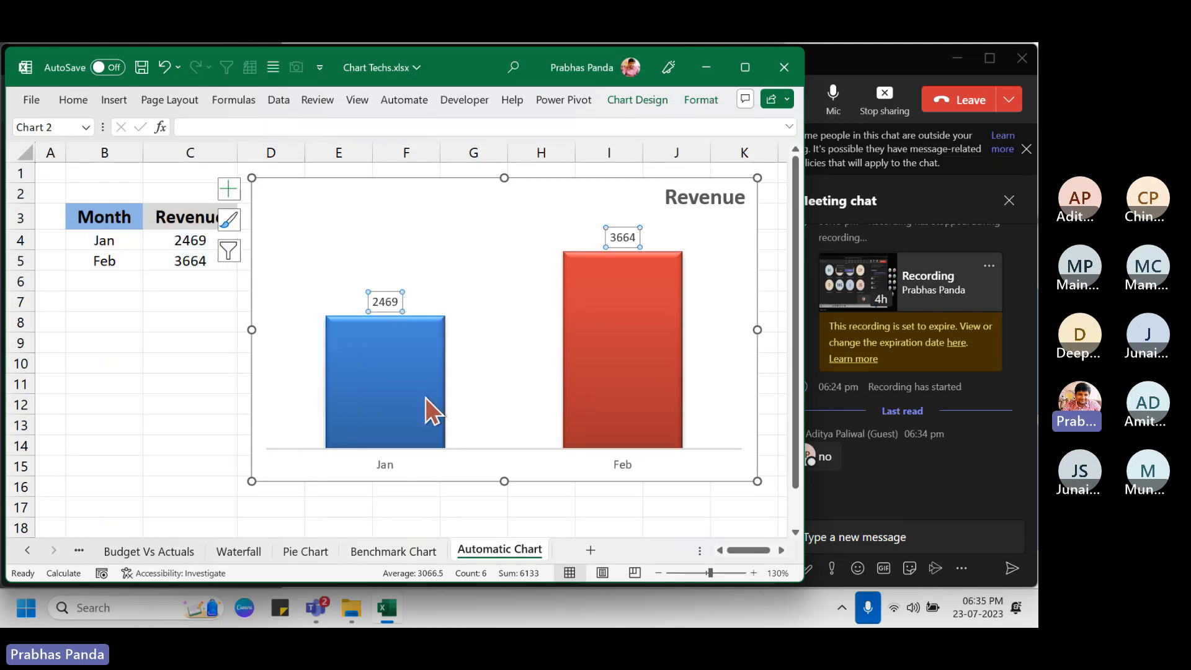
pyautogui.hotkey('ctrl', 'b')
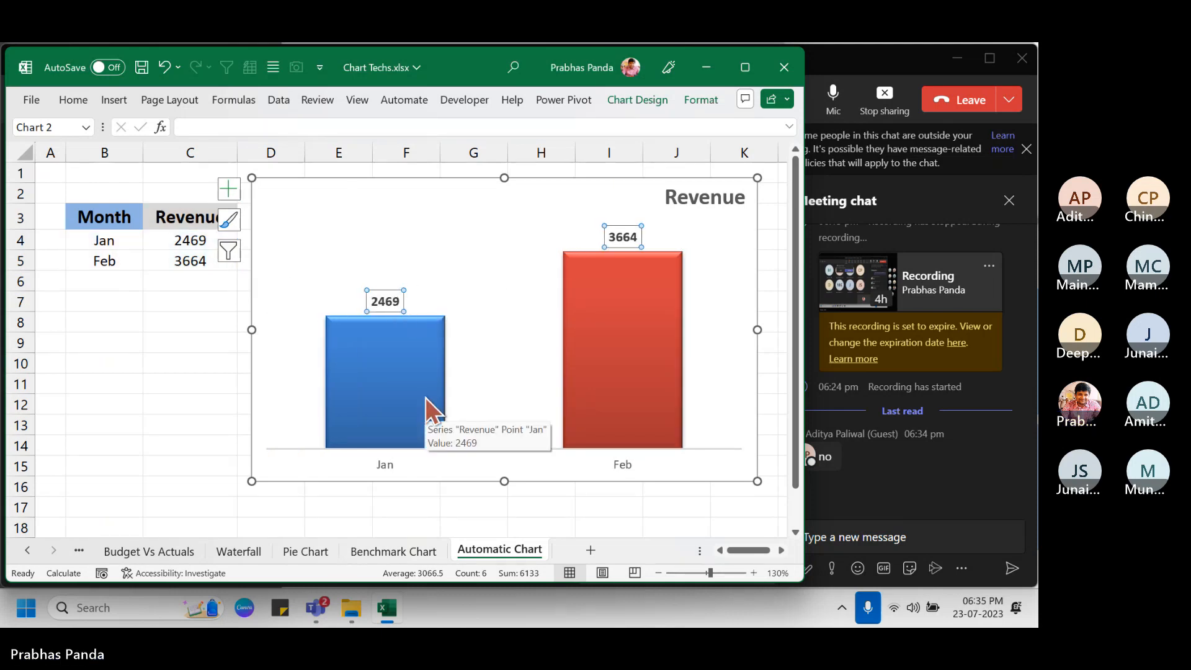
pyautogui.hotkey('ctrl', 'shift', '.')
pyautogui.click(376, 196)
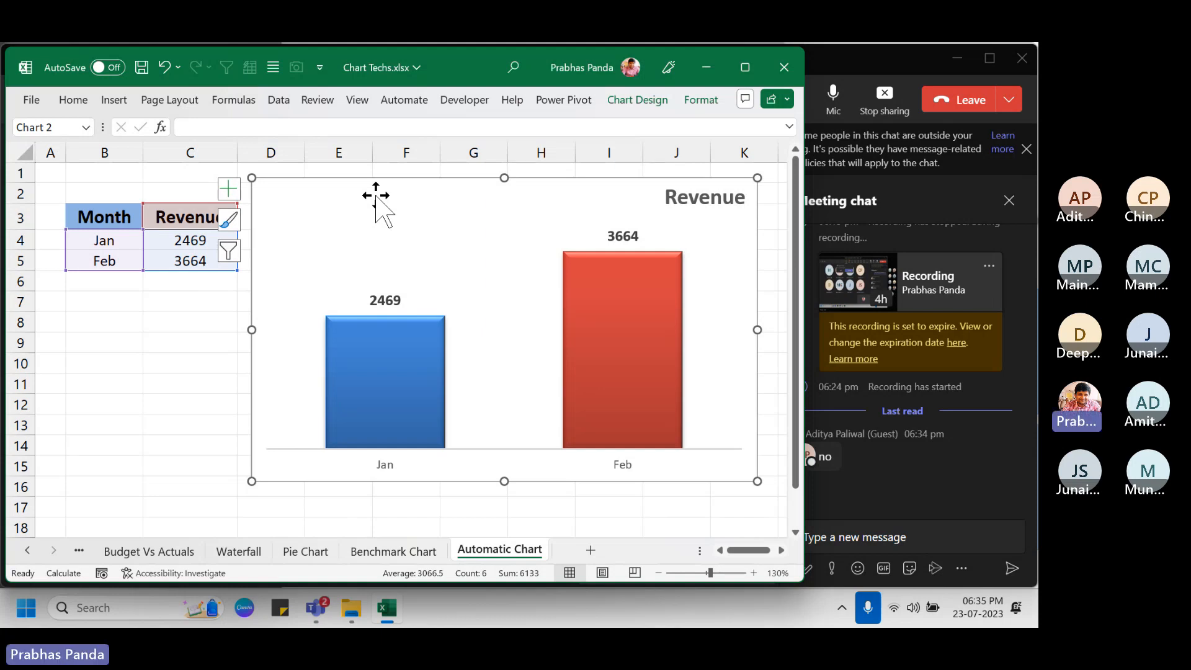
# Step: Enter the months Mar, Apr, May and Jun below Feb in cells B6 to B9
pyautogui.click(108, 279)
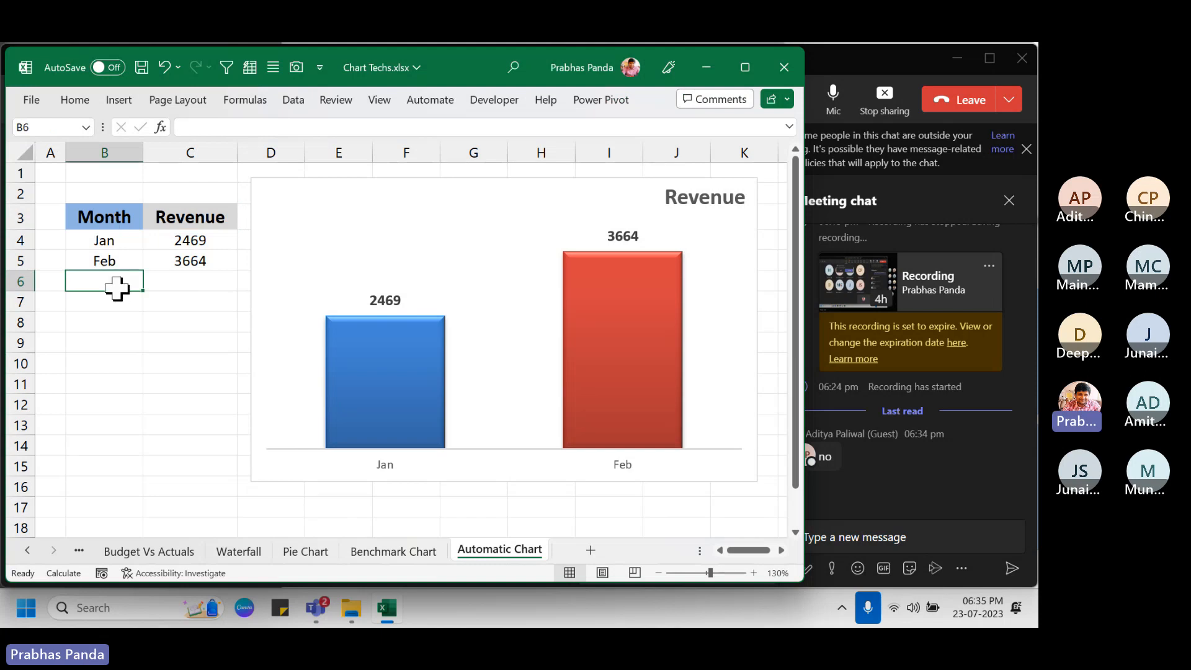
pyautogui.write('Mar')
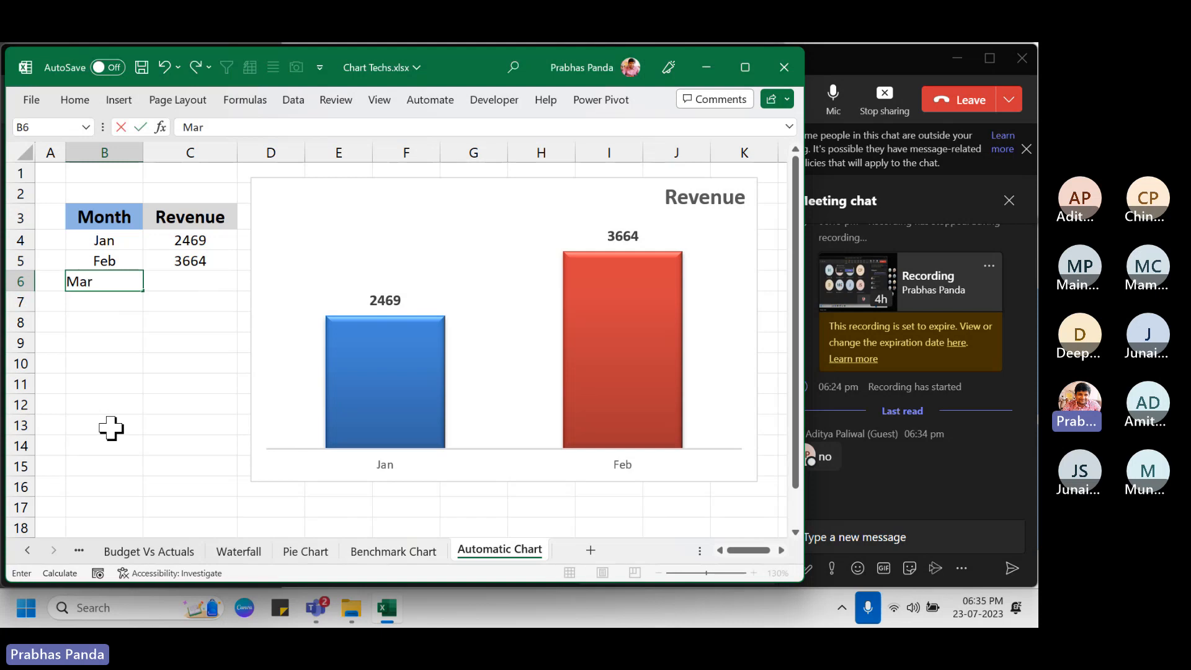
pyautogui.press('Return')
pyautogui.write('Apr')
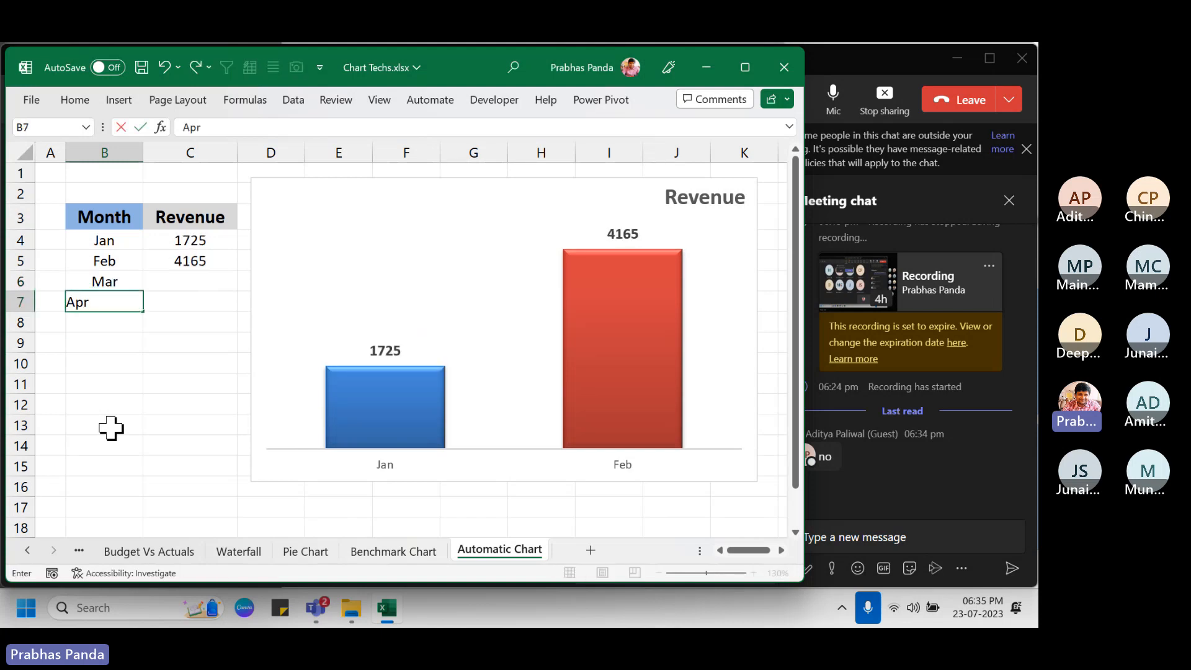
pyautogui.press('Return')
pyautogui.write('May')
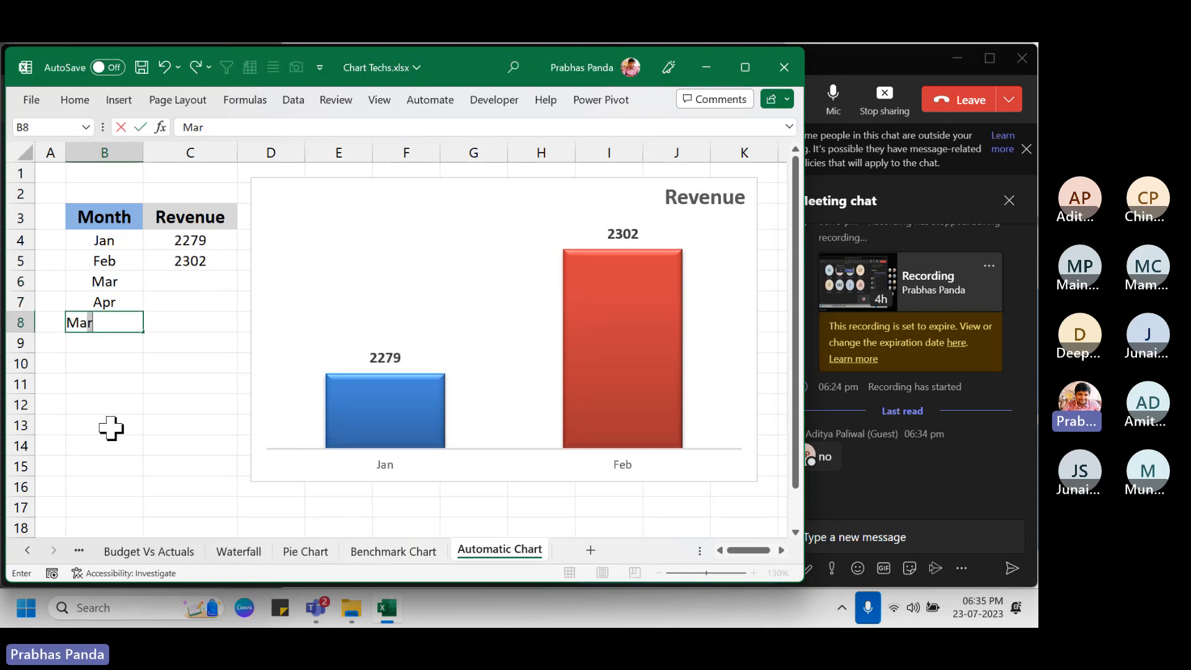
pyautogui.press('Return')
pyautogui.write('Jun')
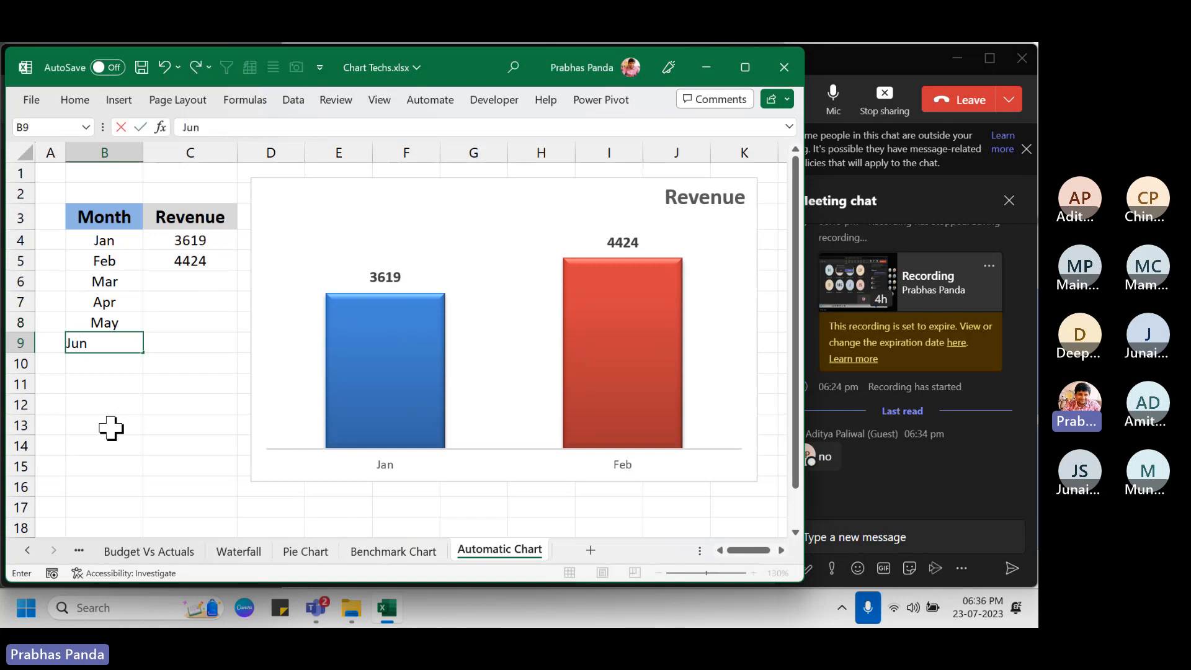
pyautogui.press('Return')
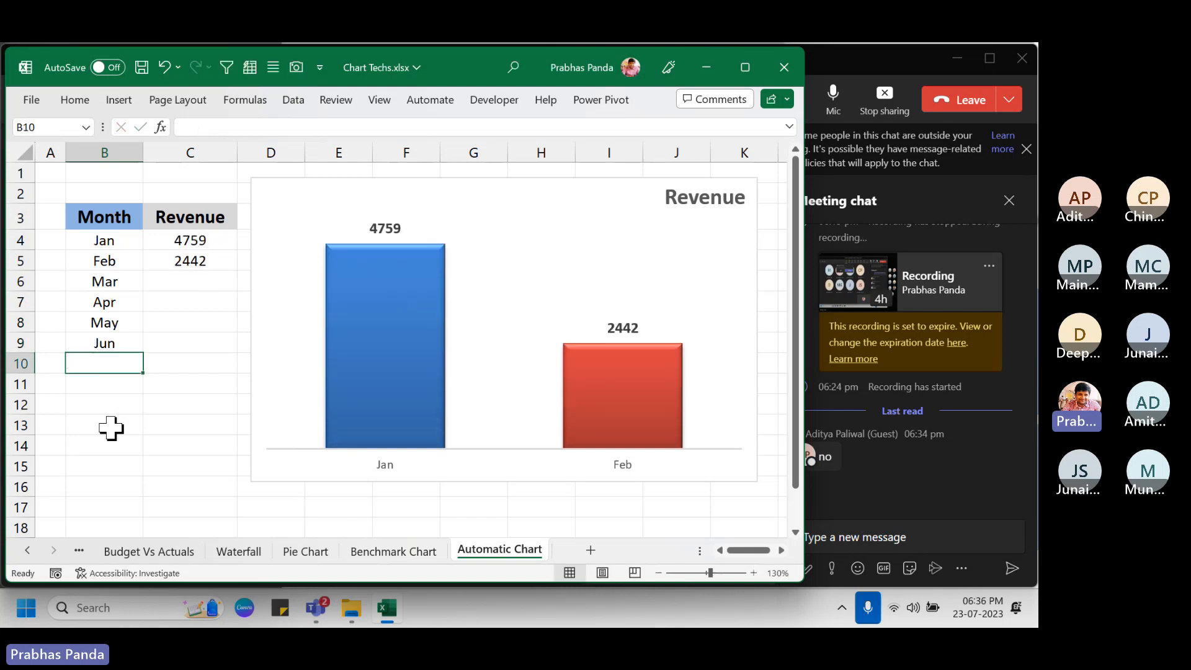
pyautogui.click(135, 263)
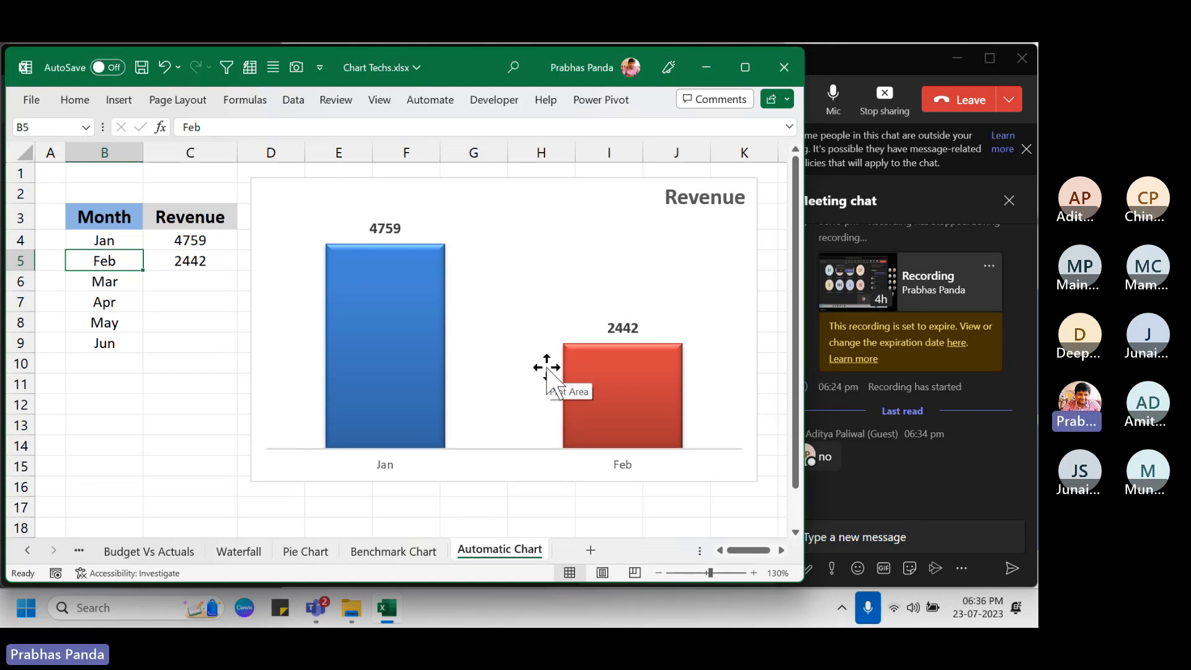
# Step: Delete the Revenue chart and clear the months below Feb in B6:C10
pyautogui.click(294, 189)
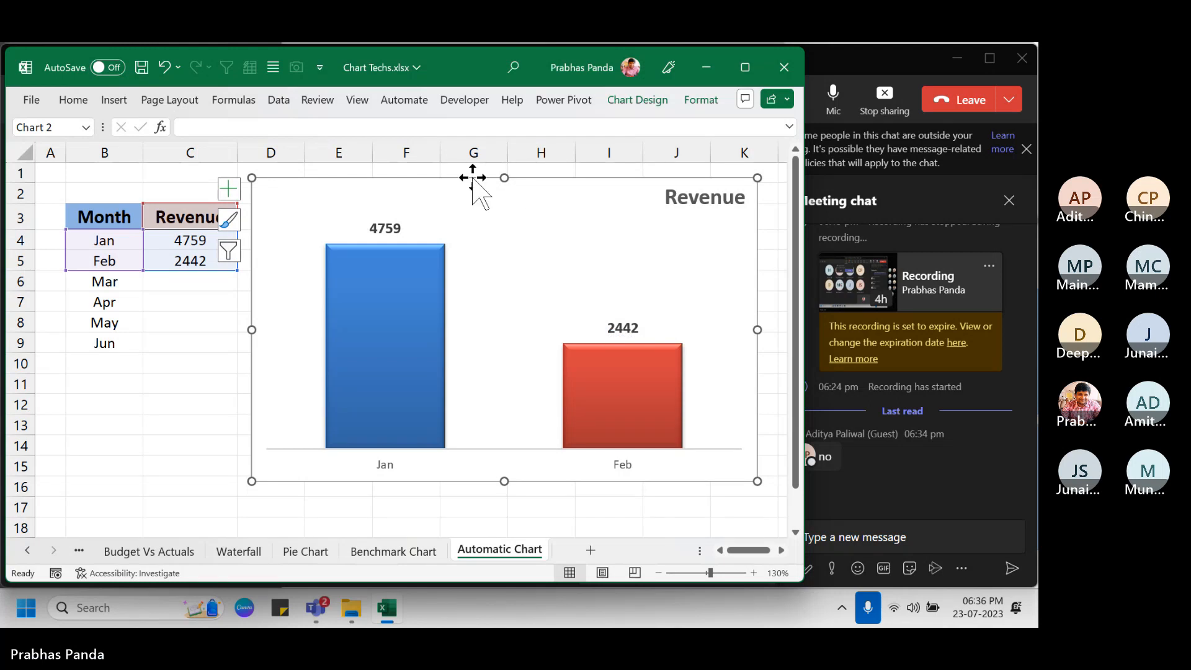
pyautogui.press('Delete')
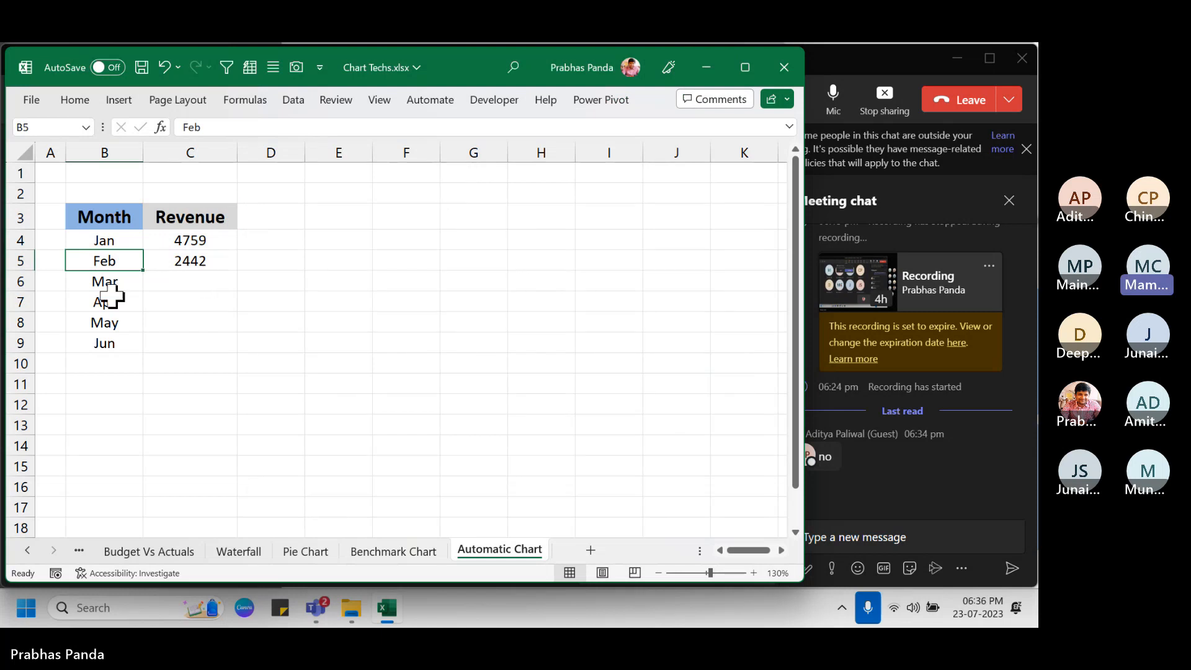
pyautogui.moveTo(103, 284); pyautogui.dragTo(214, 357)
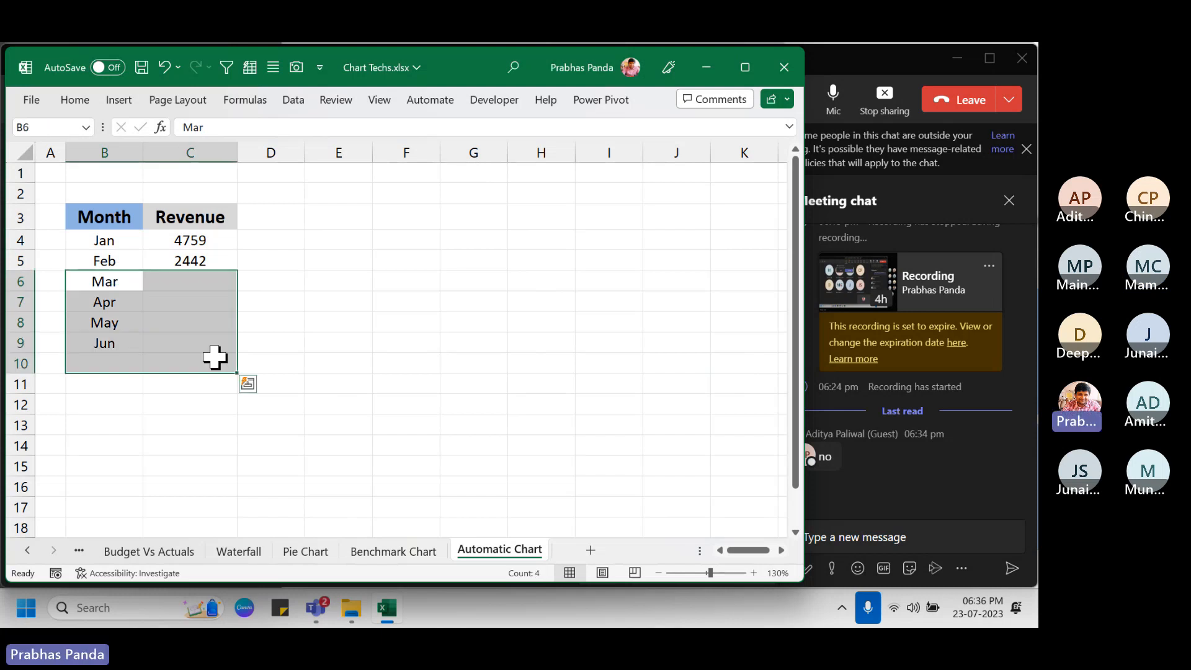
pyautogui.press('Delete')
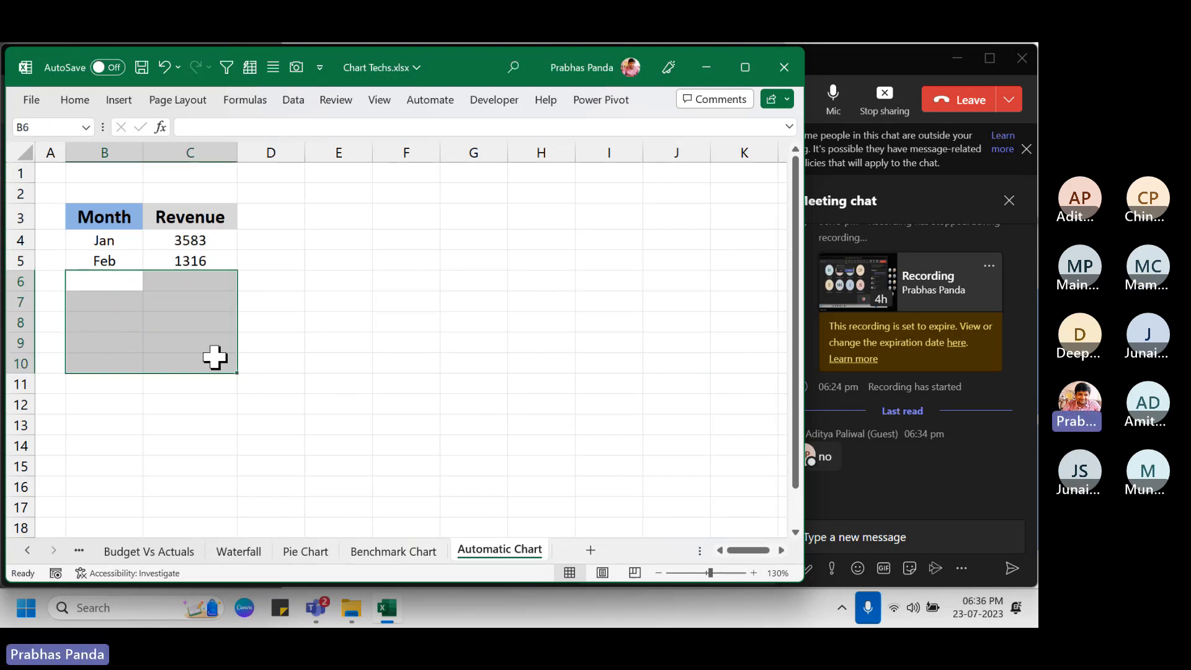
# Step: Convert the month and revenue data in B3:C5 to an Excel table and insert a default column chart beside it
pyautogui.click(153, 246)
pyautogui.hotkey('ctrl', 'a')
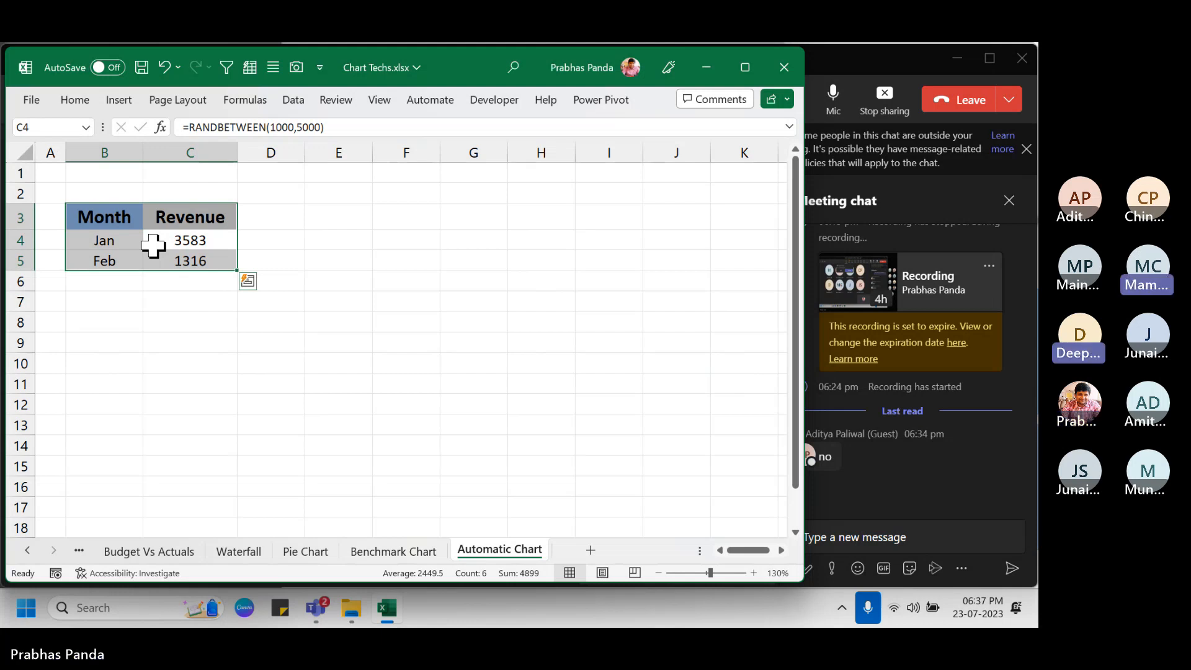
pyautogui.hotkey('ctrl', 't')
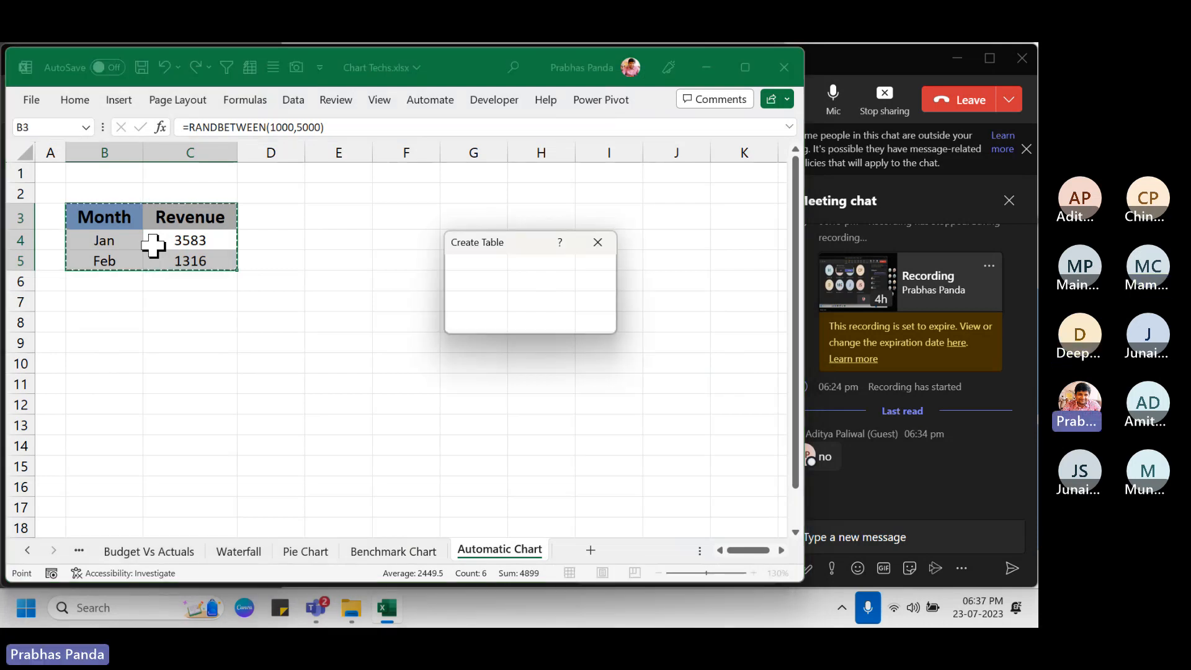
pyautogui.press('Return')
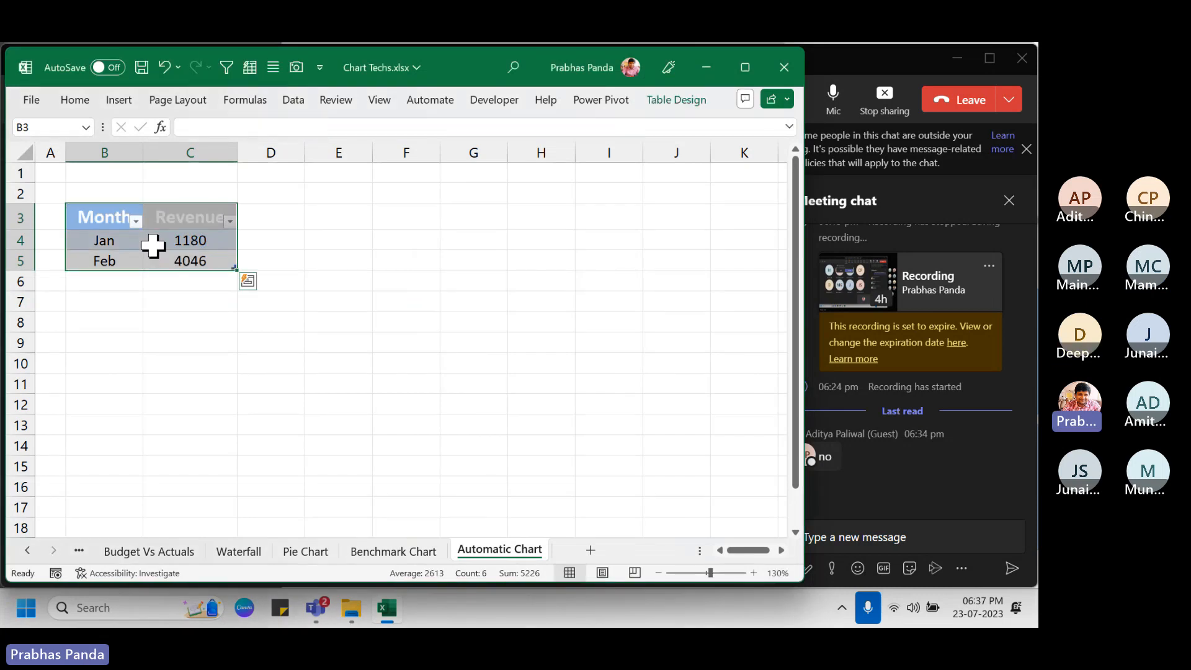
pyautogui.hotkey('alt', 'F1')
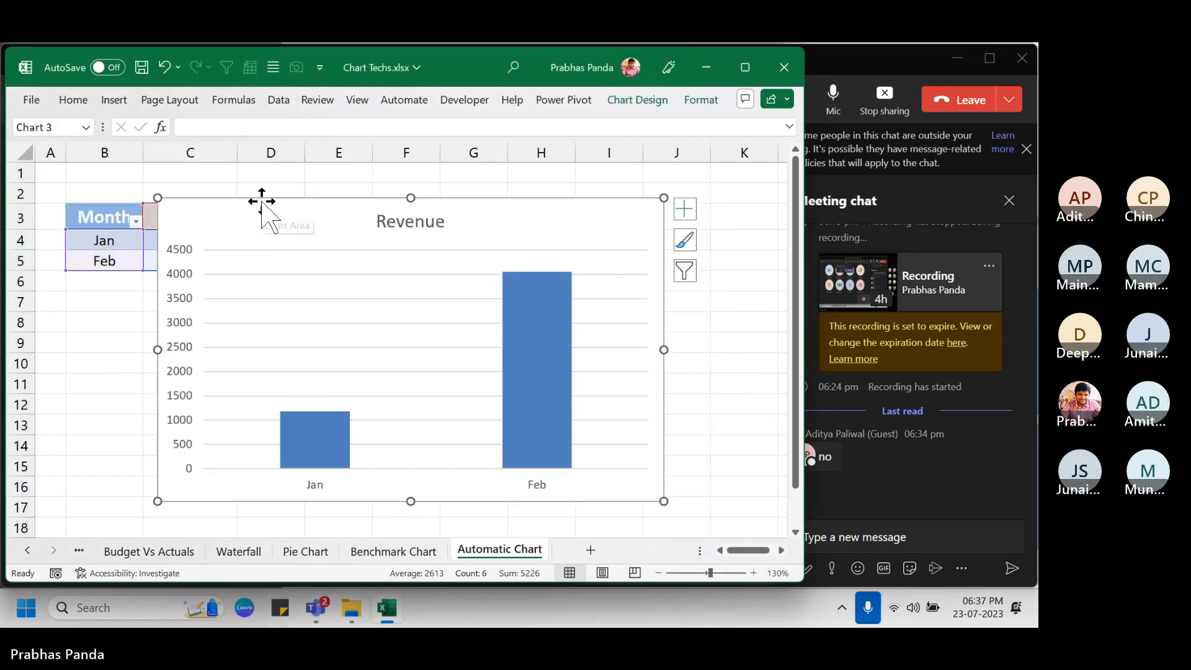
pyautogui.moveTo(260, 200); pyautogui.dragTo(360, 202)
# Step: Extend the table with the months Mar, Apr, May and Jun directly below Feb
pyautogui.click(114, 282)
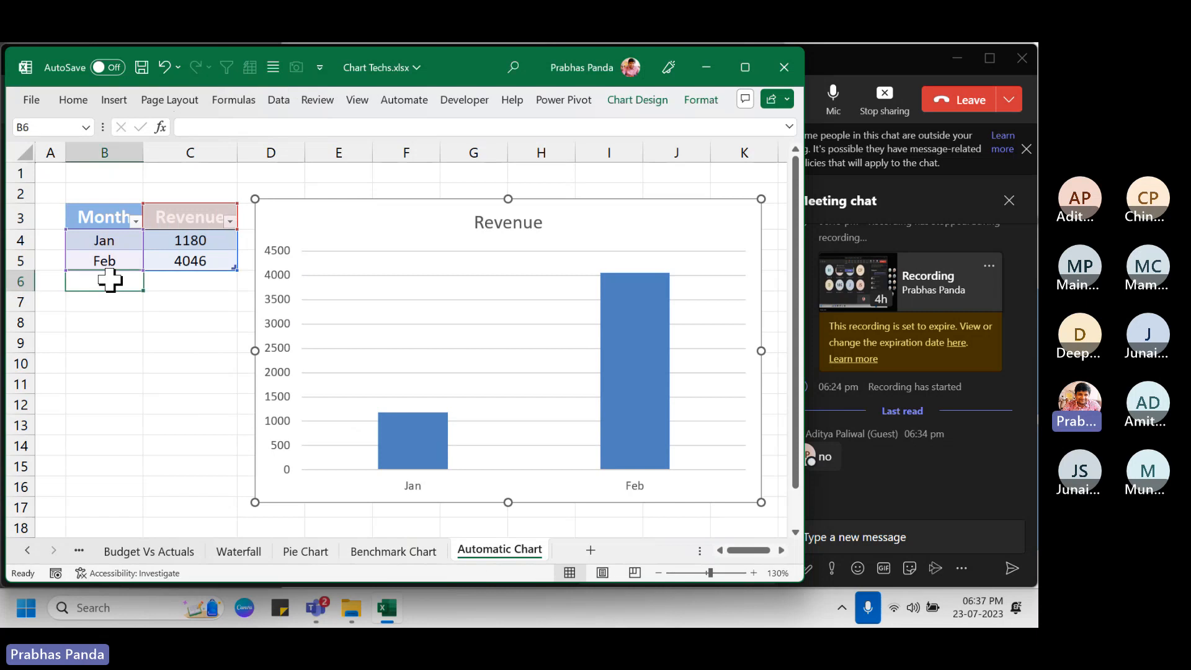
pyautogui.write('Mar')
pyautogui.press('Return')
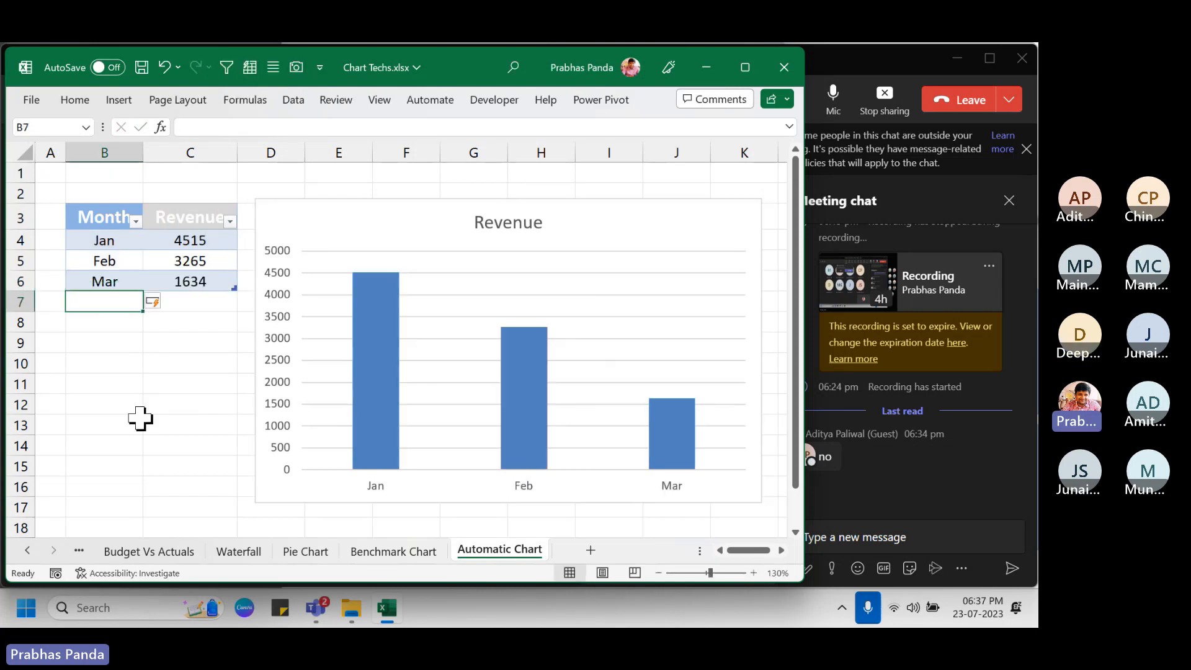
pyautogui.write('Apr')
pyautogui.press('Return')
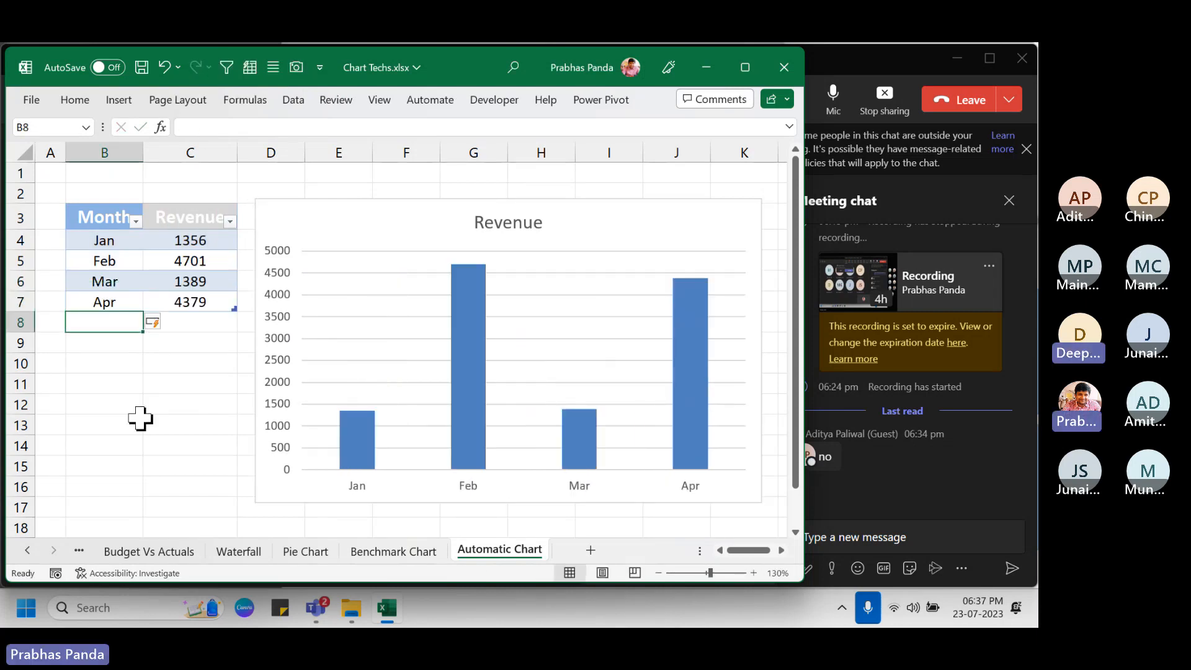
pyautogui.write('May')
pyautogui.press('Return')
pyautogui.write('Jun')
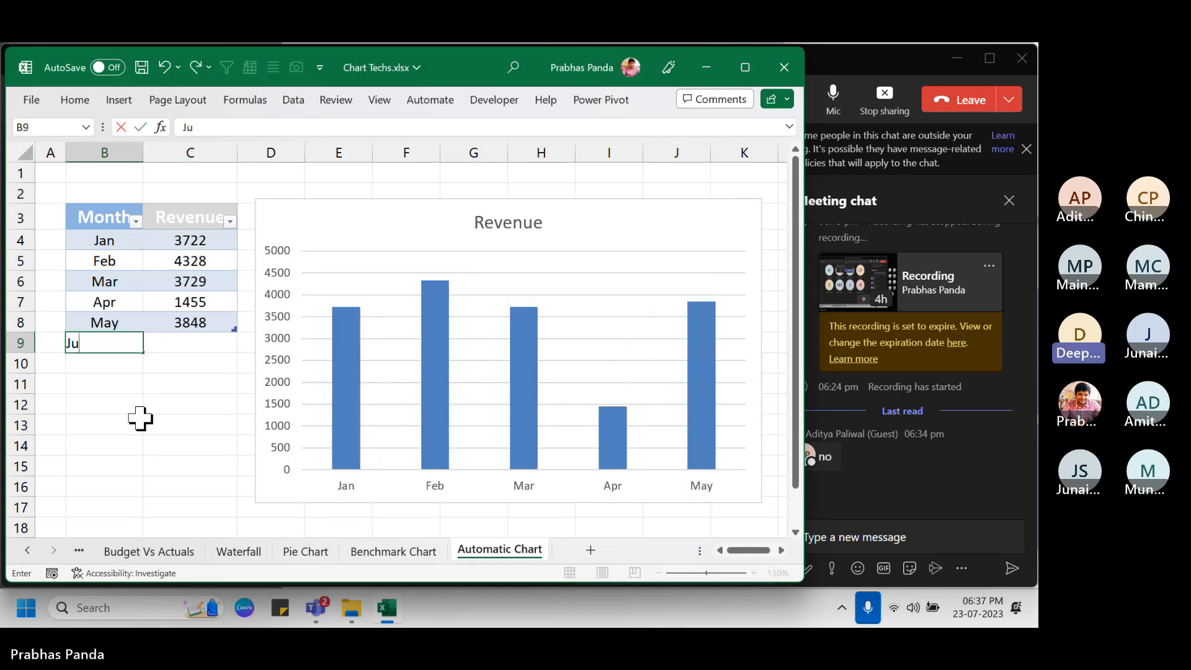
pyautogui.press('Return')
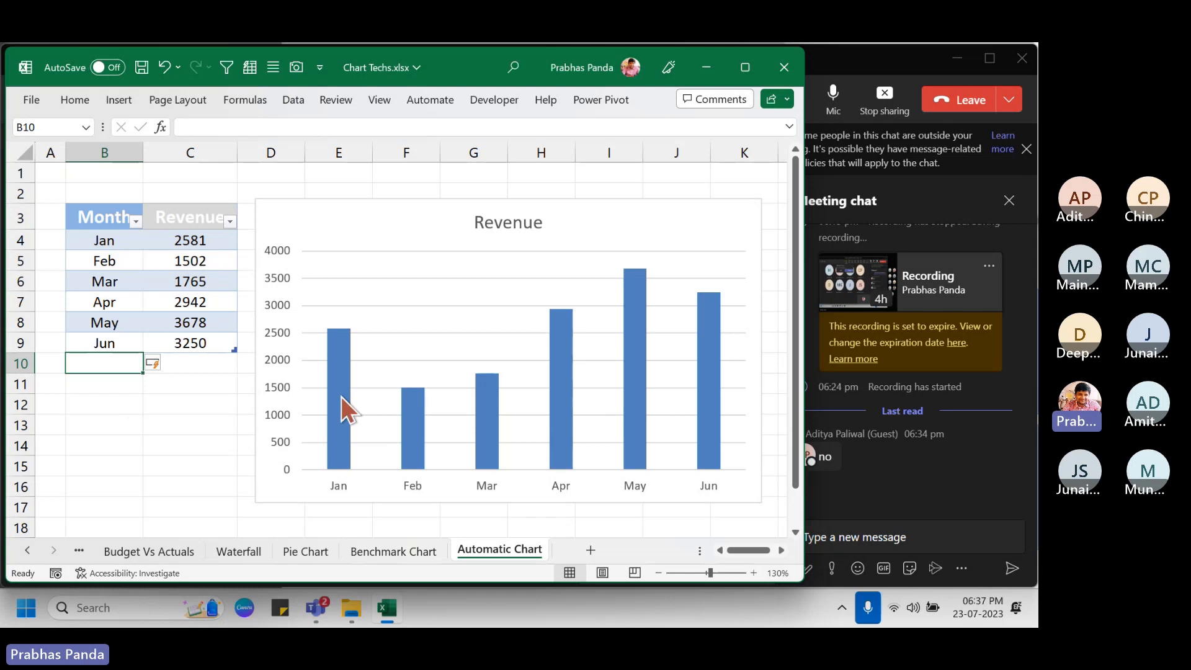
# Step: Filter the table's Month column to show only Apr, May and Jun, and save the workbook
pyautogui.click(135, 224)
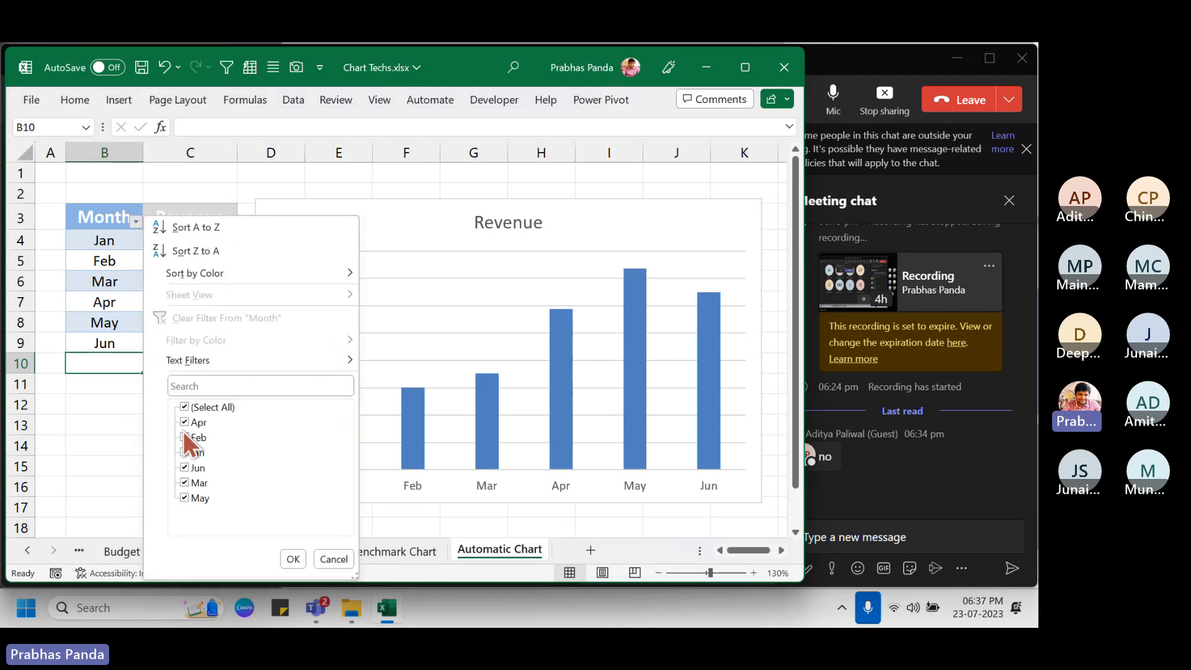
pyautogui.click(184, 408)
pyautogui.click(185, 500)
pyautogui.click(184, 422)
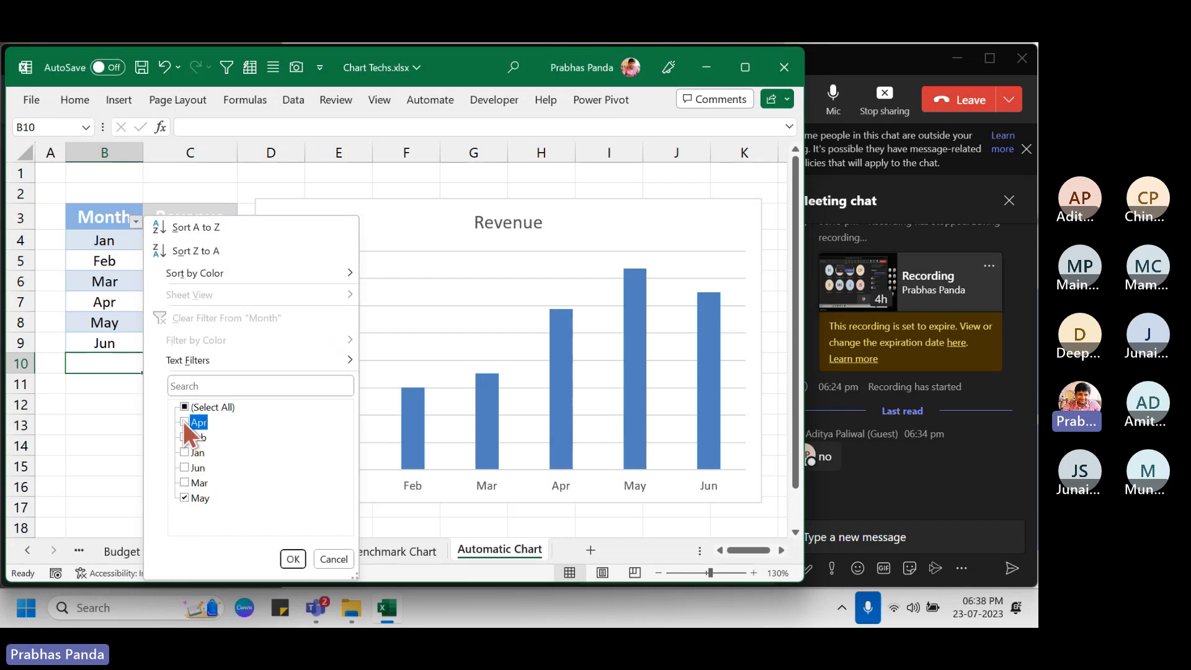
pyautogui.click(185, 467)
pyautogui.click(292, 560)
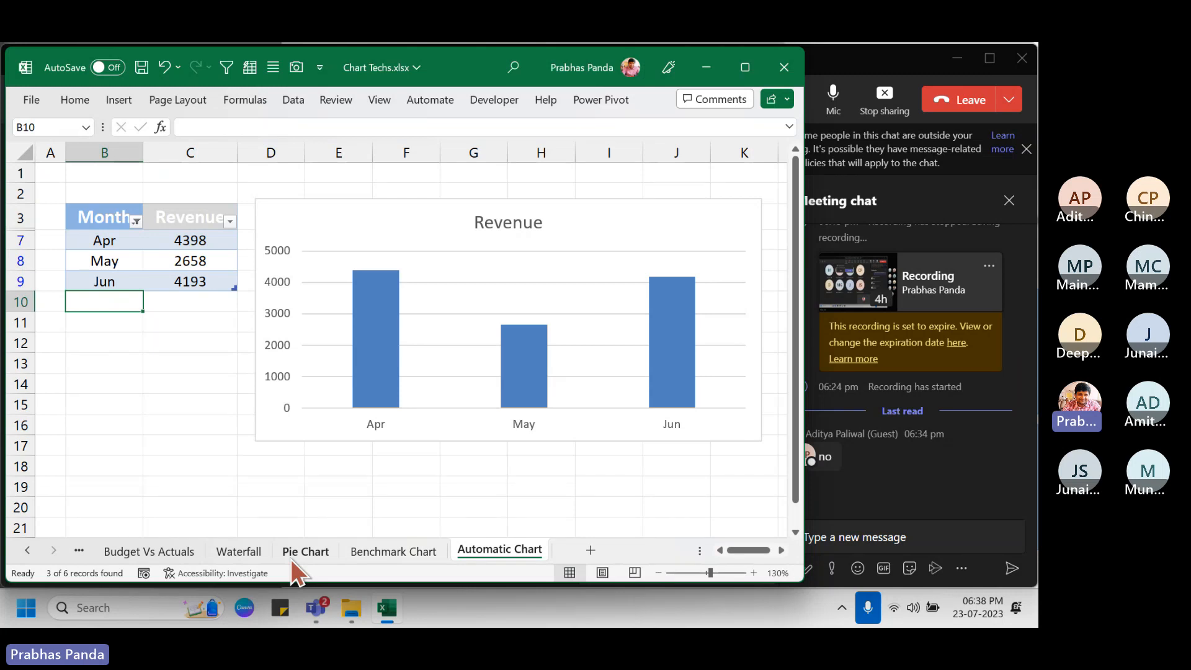
pyautogui.hotkey('ctrl', 's')
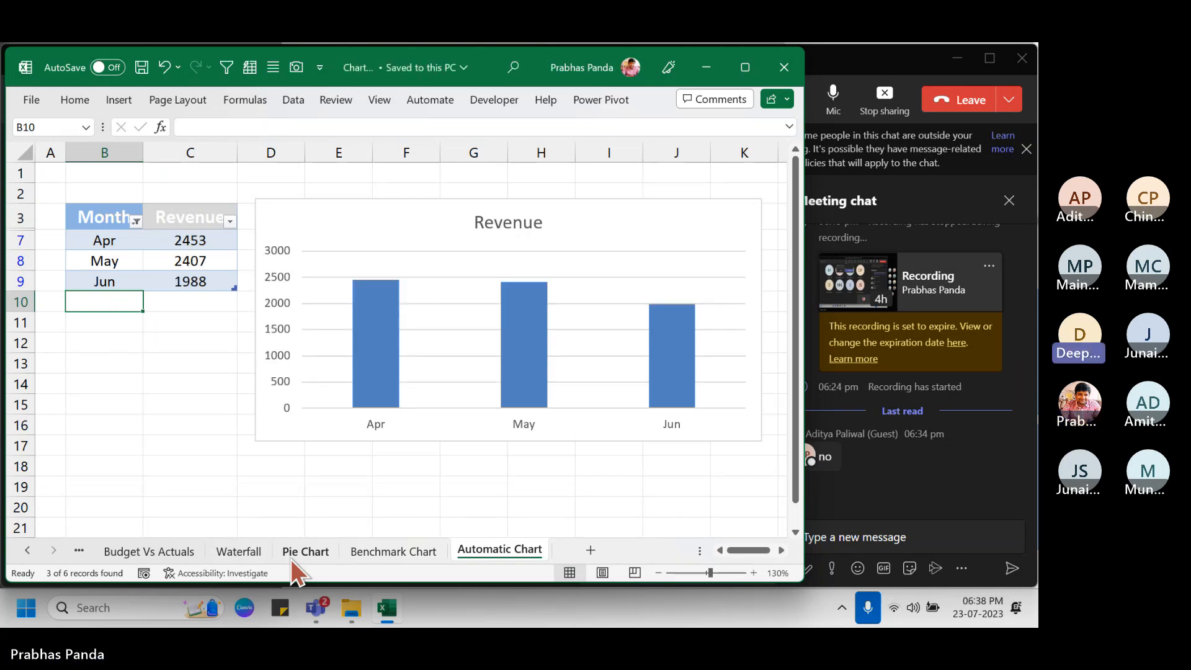
pyautogui.click(160, 324)
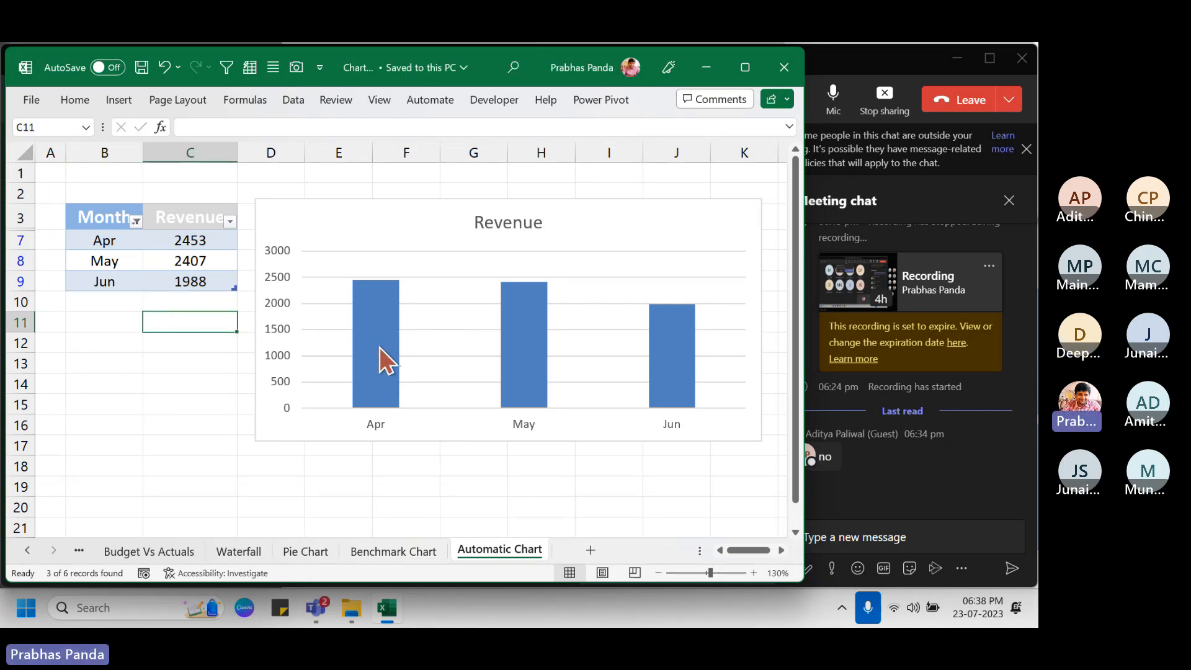
# Step: Apply the chart style with wide, bevelled gradient columns and a bold title to the new Revenue chart, and remove its gridlines
pyautogui.moveTo(380, 350)
pyautogui.click(517, 202)
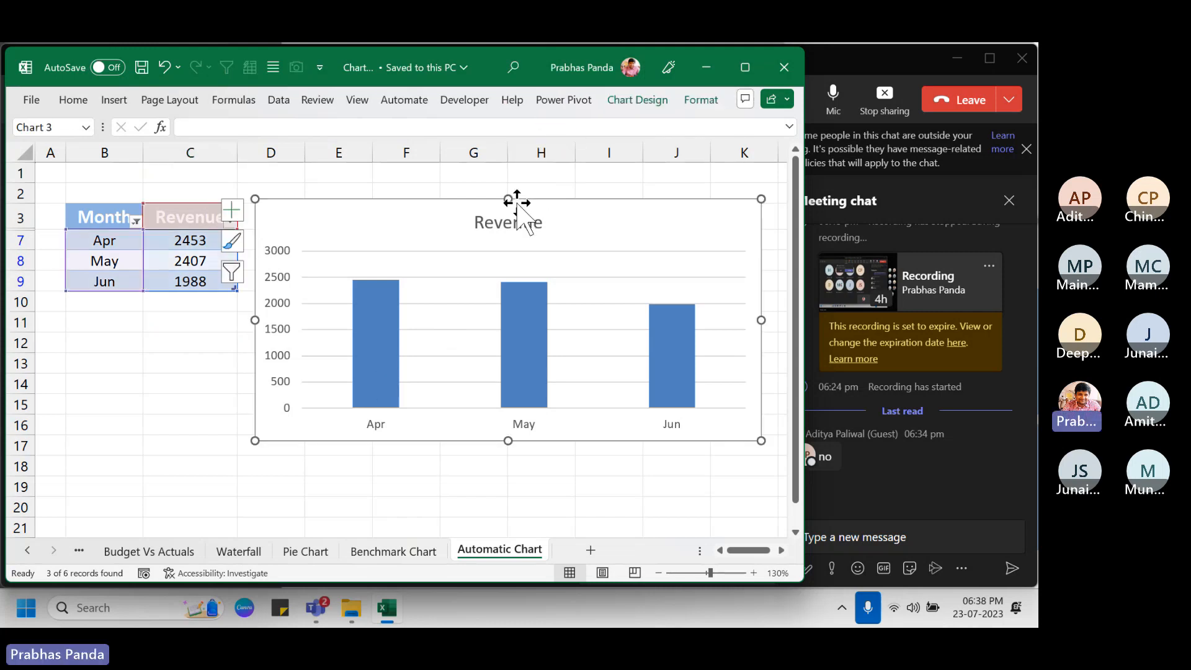
pyautogui.click(641, 100)
pyautogui.click(533, 160)
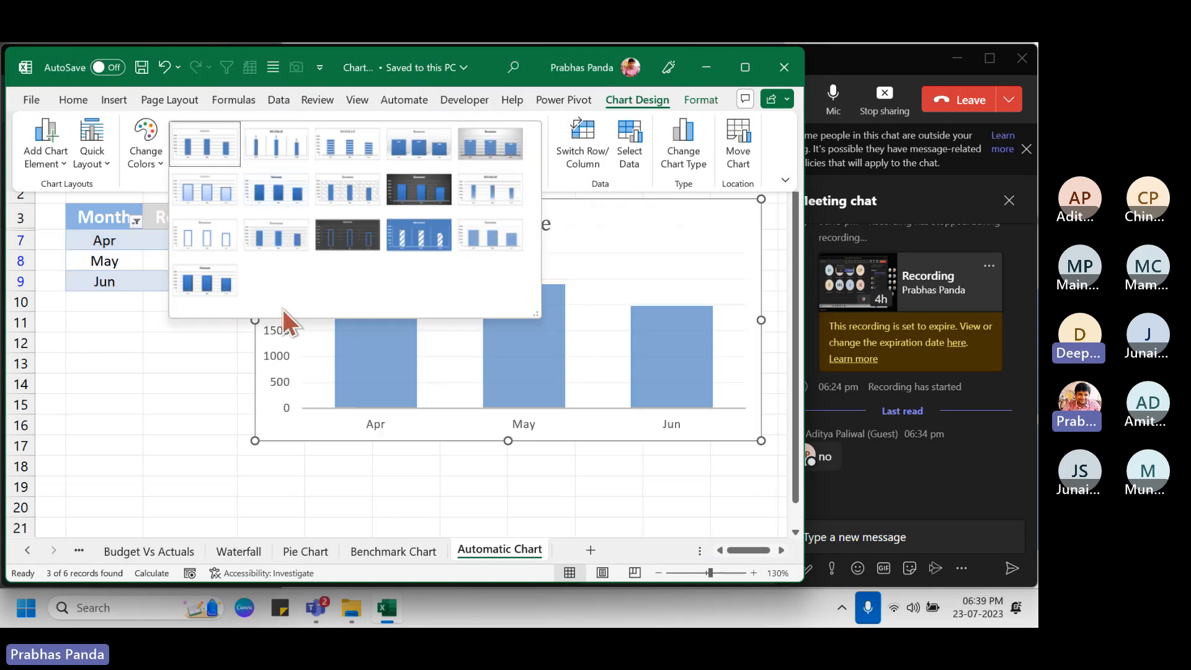
pyautogui.click(210, 289)
pyautogui.click(705, 225)
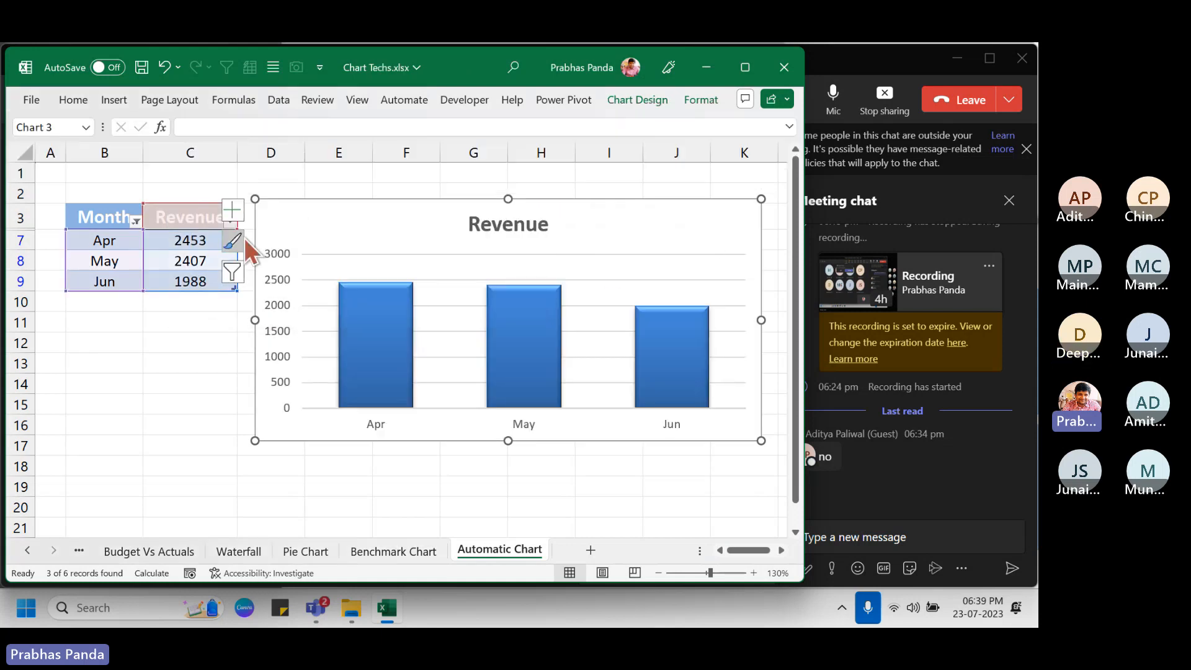
pyautogui.click(232, 210)
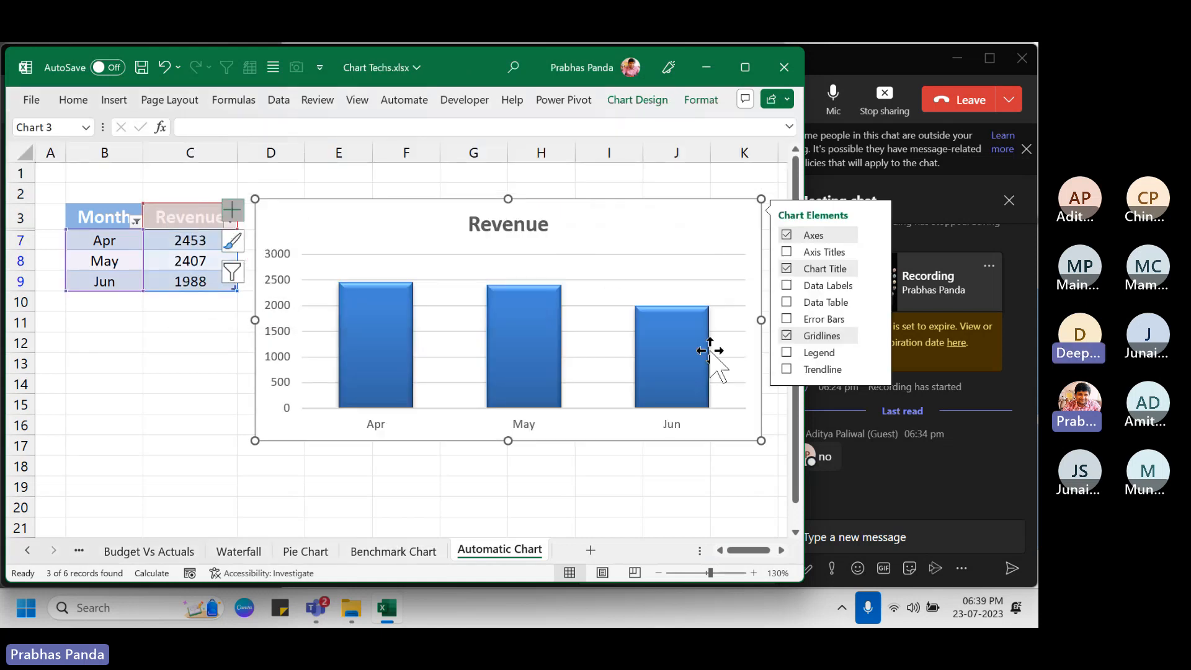
pyautogui.click(786, 335)
# Step: Set the fill of the new chart's Revenue series to vary colors by point
pyautogui.rightClick(661, 349)
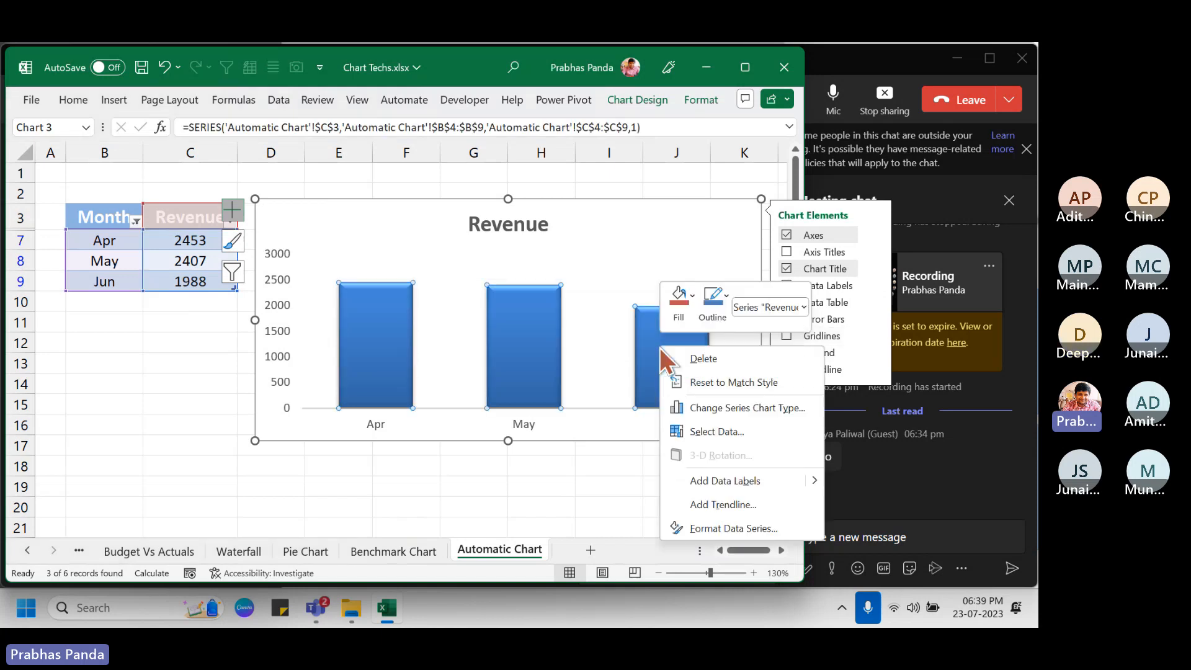
pyautogui.click(728, 527)
pyautogui.click(597, 214)
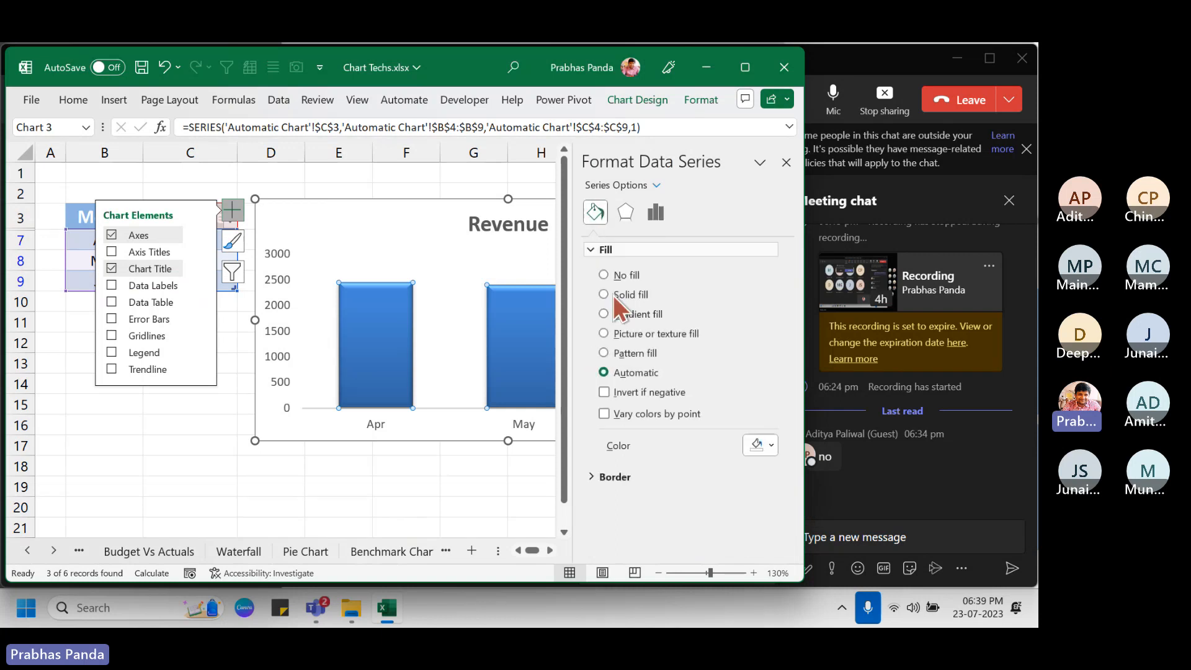
pyautogui.click(610, 417)
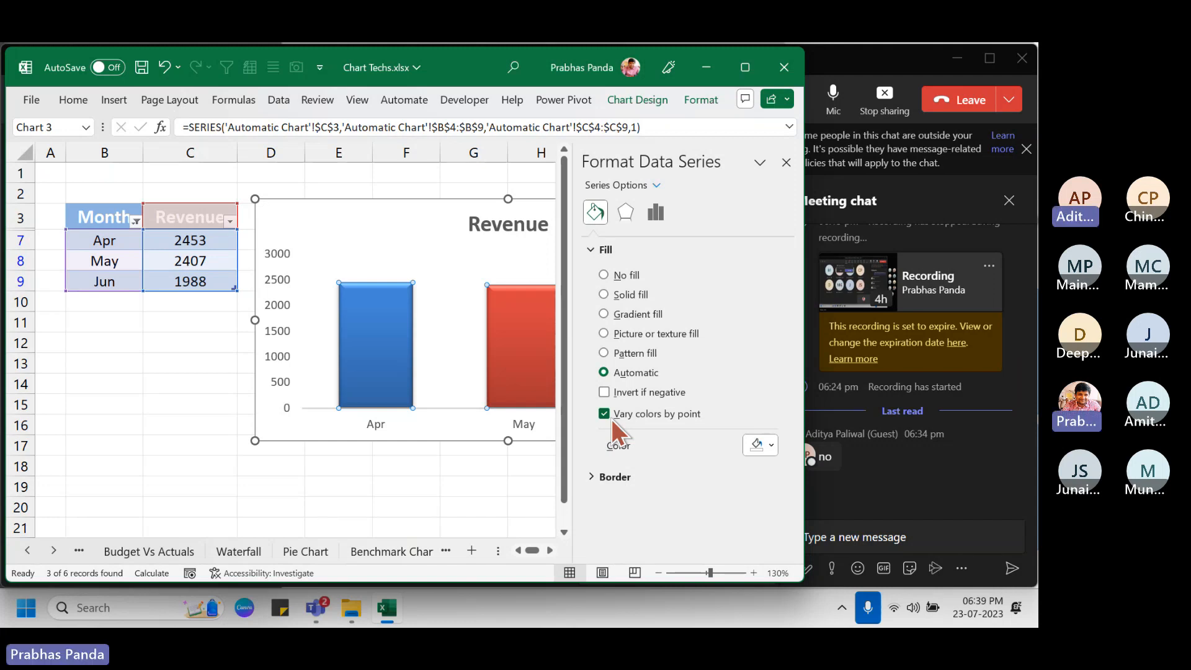
# Step: Close the Chart Techs.xlsx workbook and save its changes
pyautogui.click(784, 67)
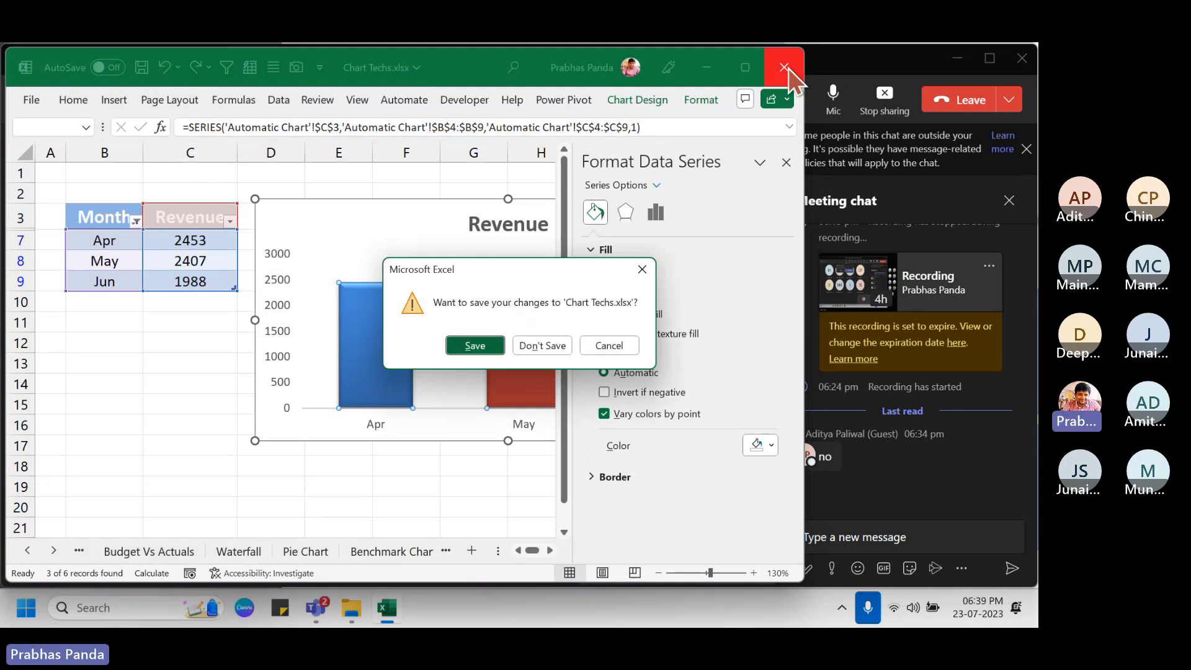
pyautogui.click(475, 345)
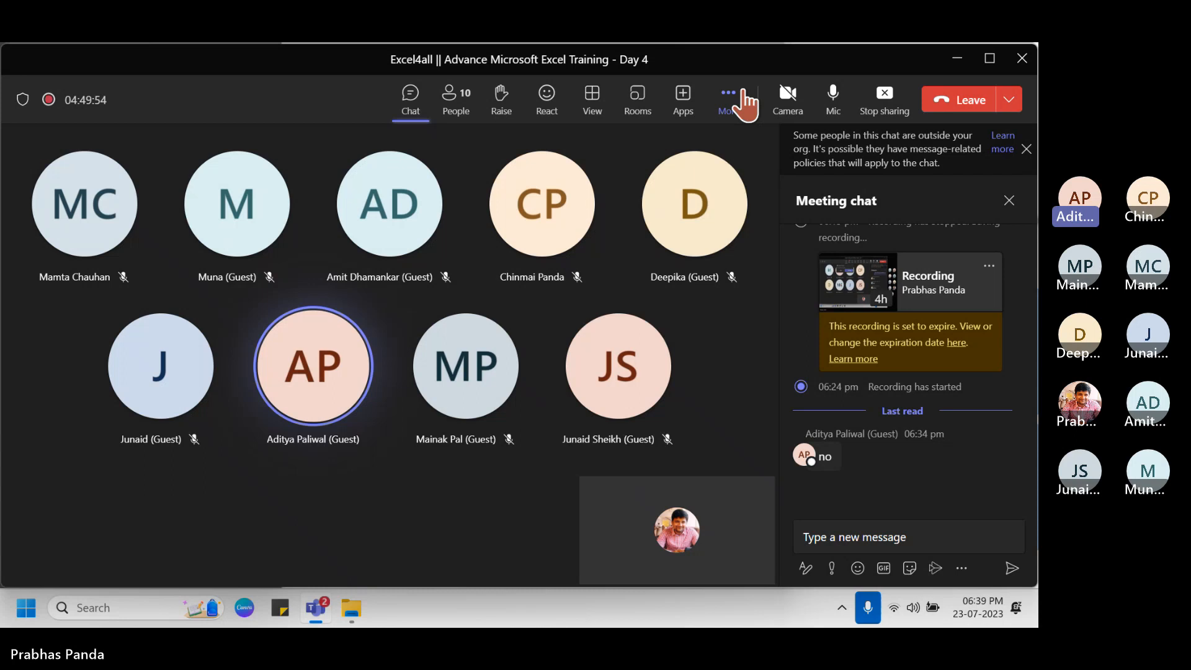
# Step: Stop the recording of the Excel4all training meeting in Microsoft Teams and confirm the stop
pyautogui.click(735, 94)
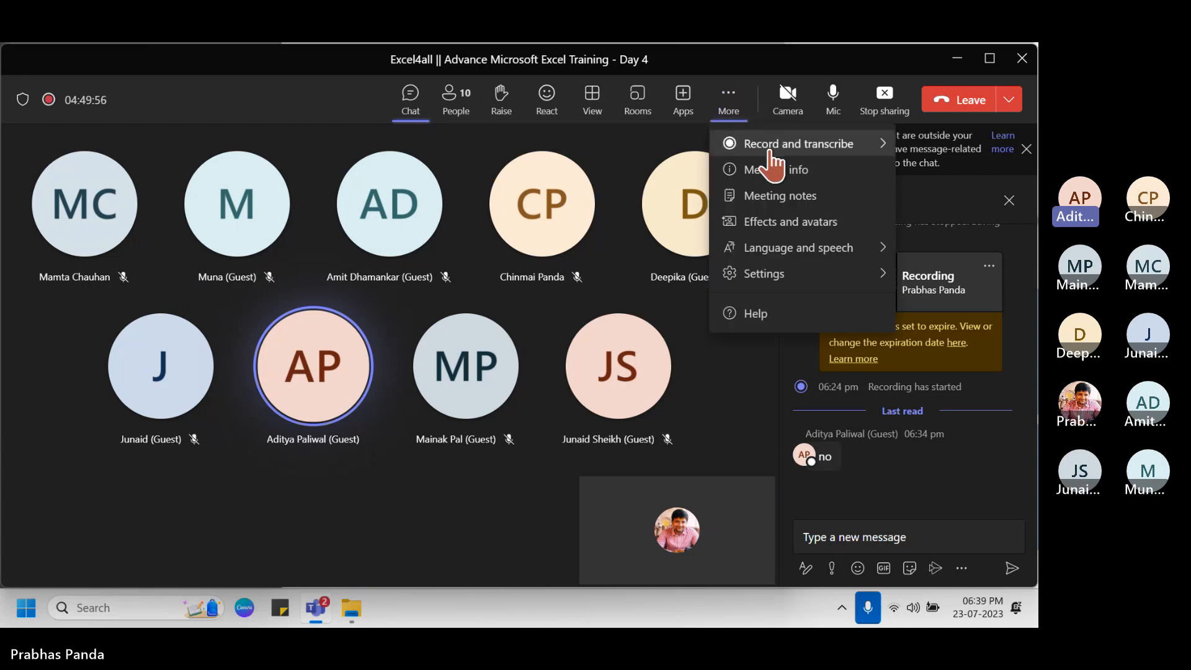
pyautogui.moveTo(763, 152)
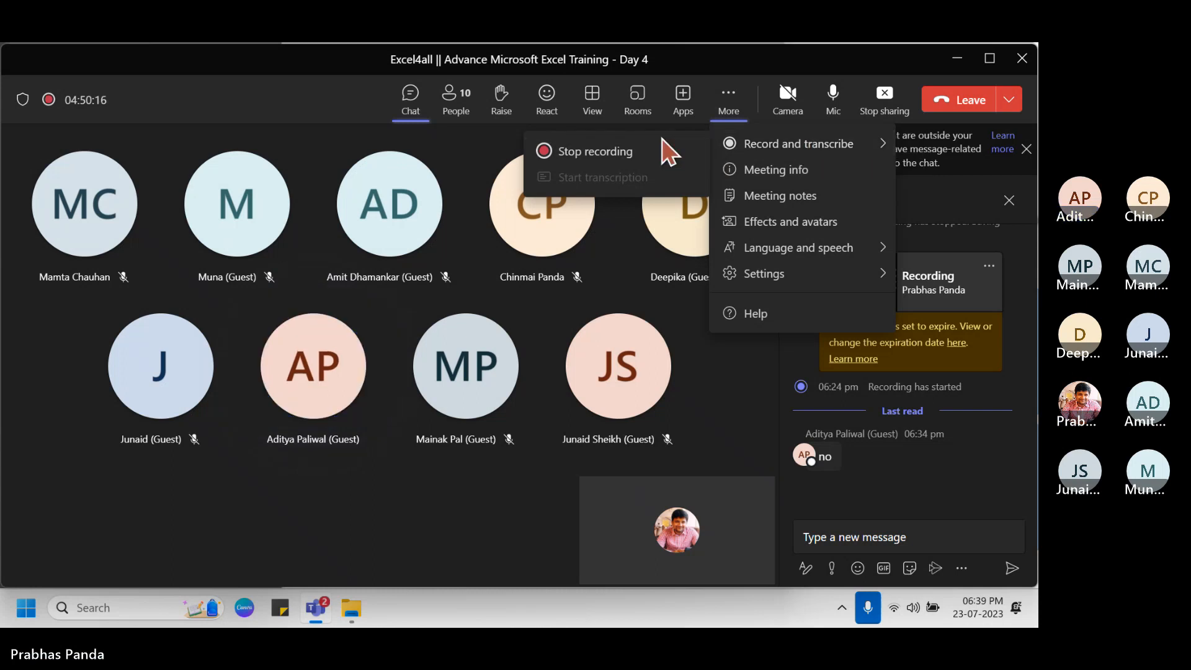
pyautogui.click(632, 156)
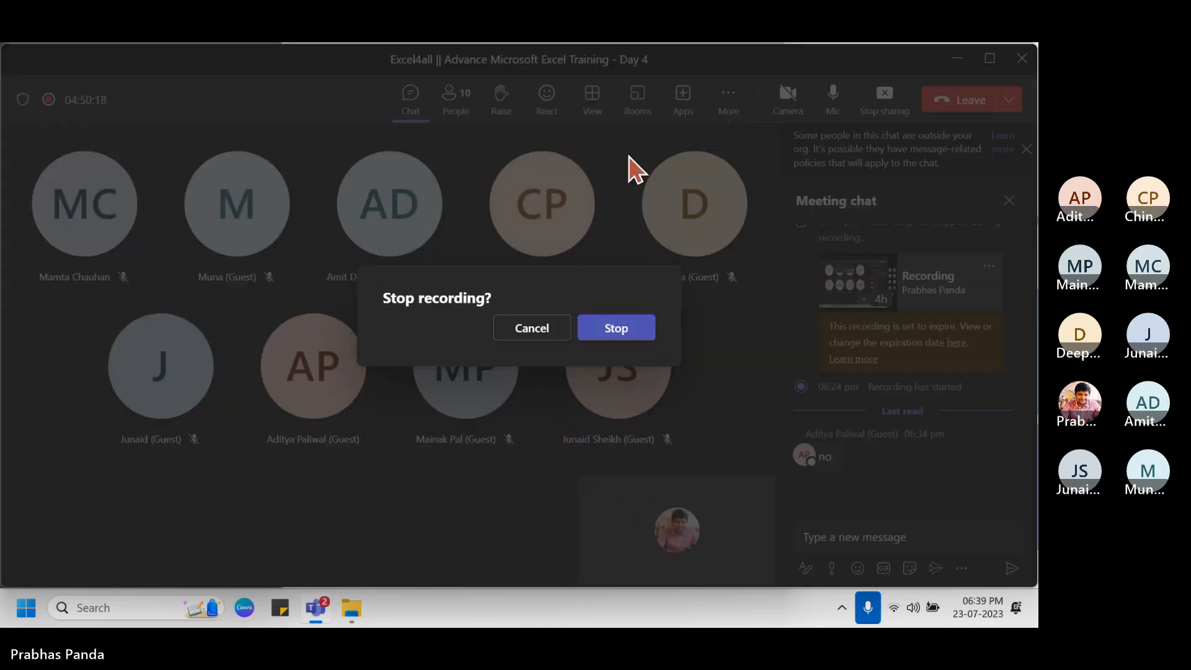
pyautogui.click(618, 332)
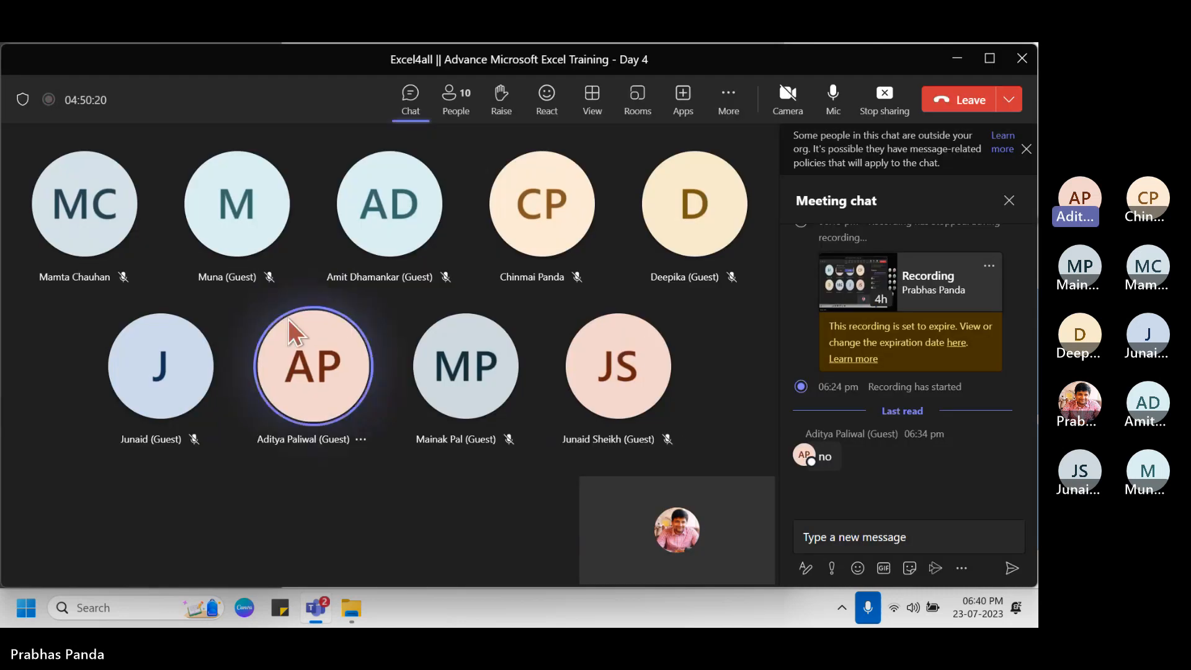